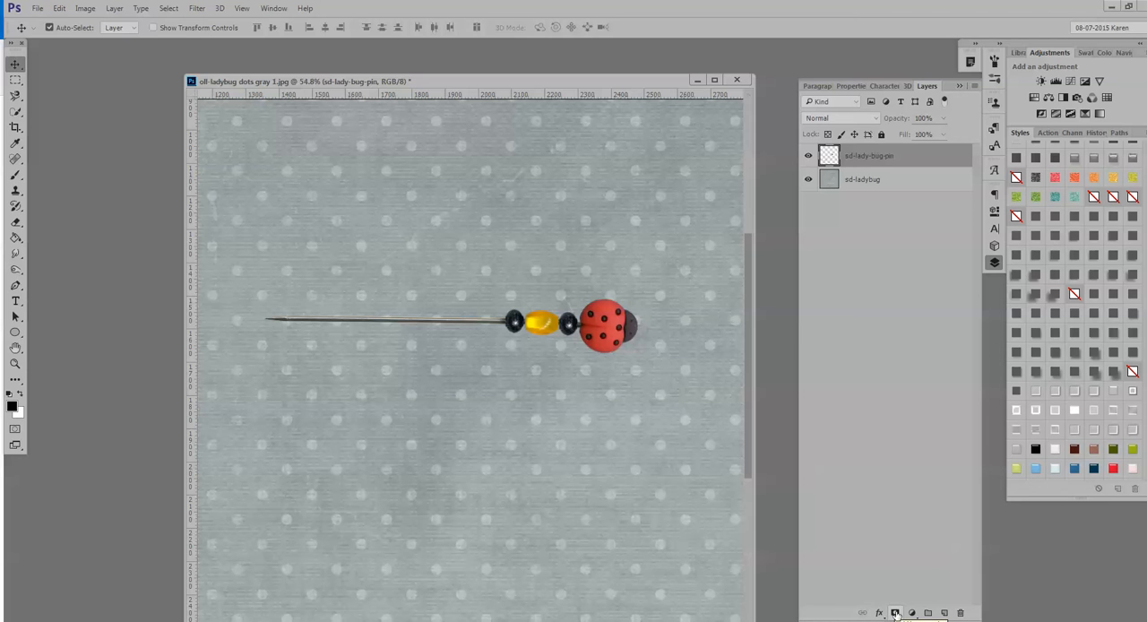
Add a layer mask to the sd-lady-bug-pin layer and mask out a rectangular middle section of the pin's shaft with black.
left_click(895, 613)
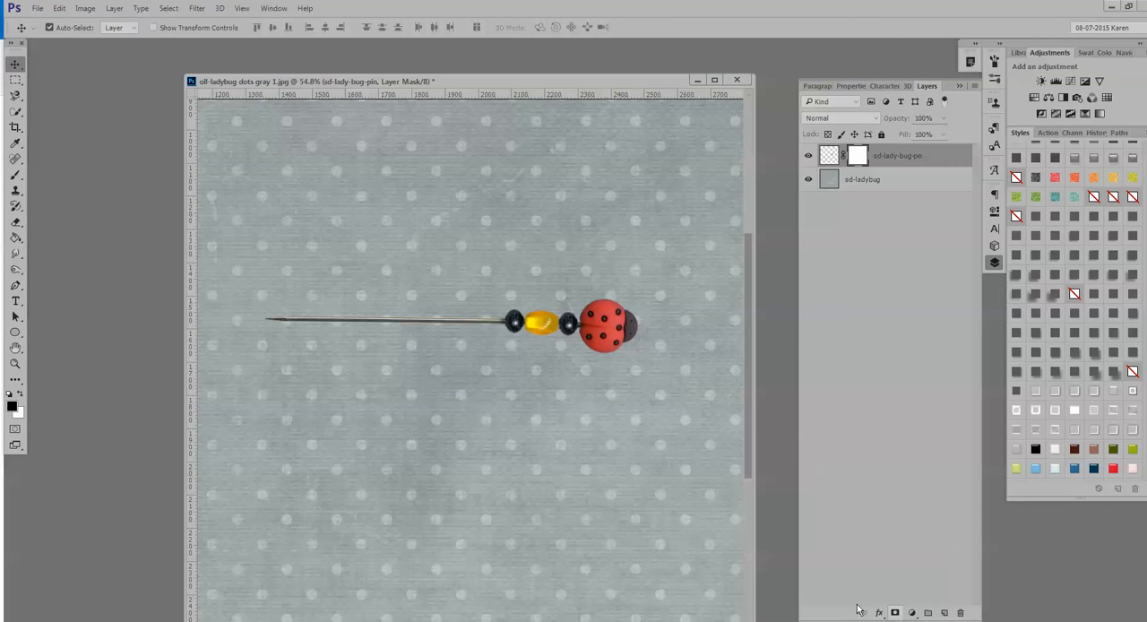
left_click(16, 82)
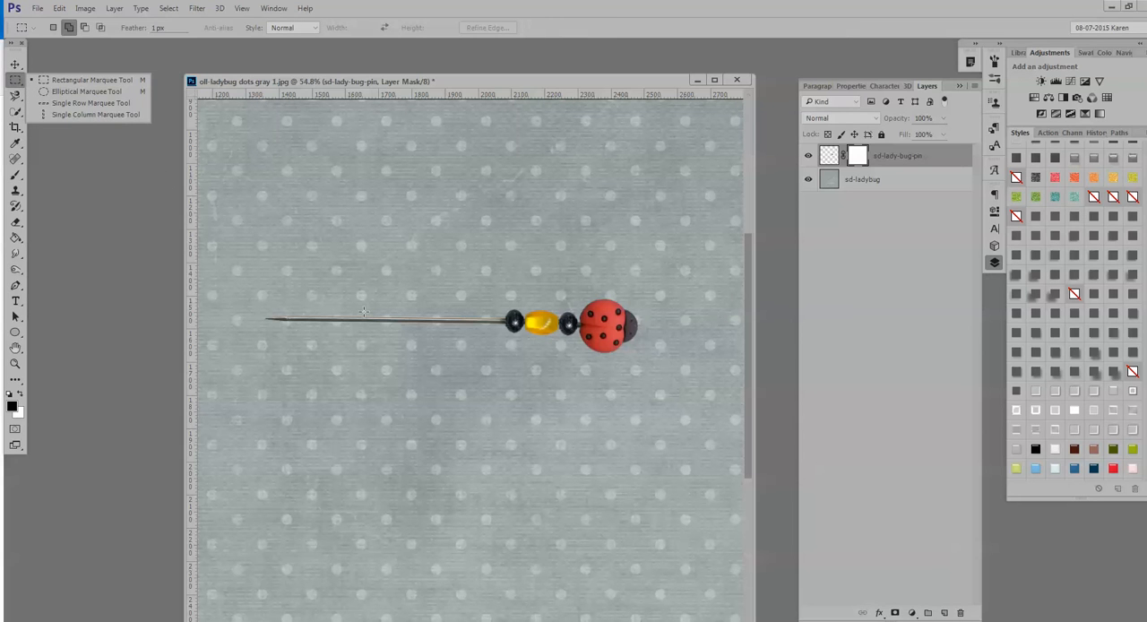
left_click_drag(362, 312, 440, 329)
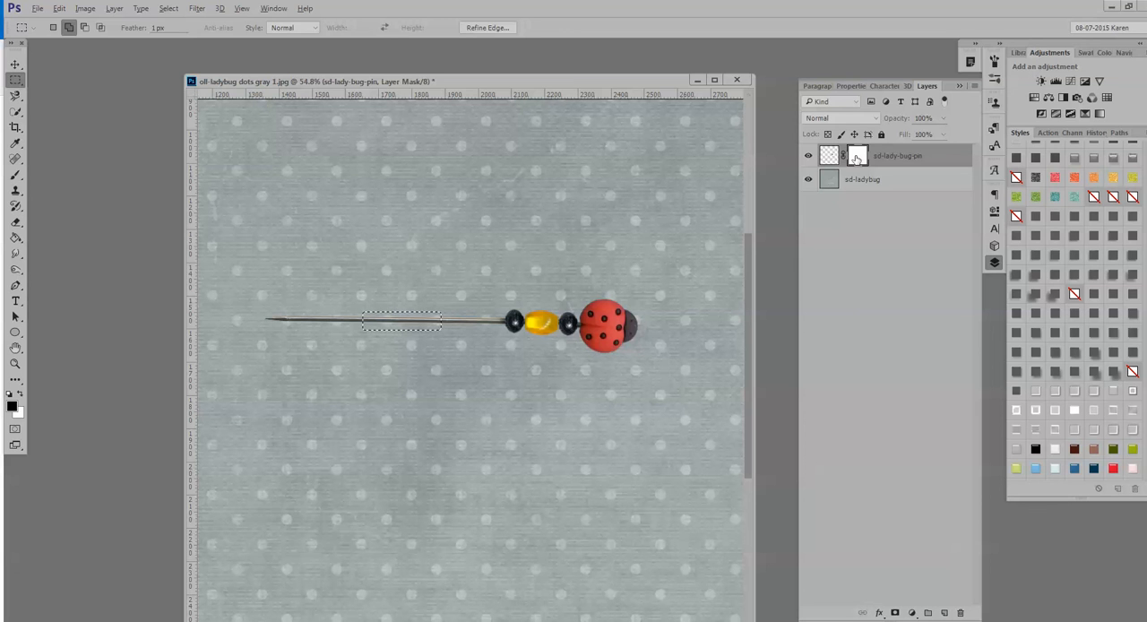
key("alt+BackSpace")
key("ctrl+d")
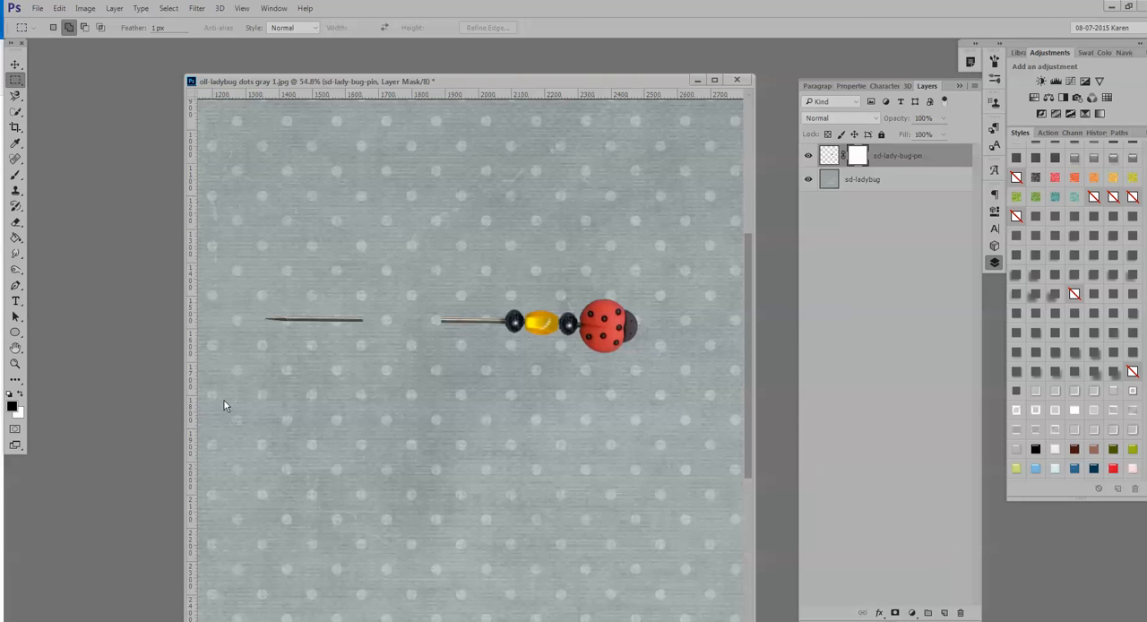
left_click(13, 409)
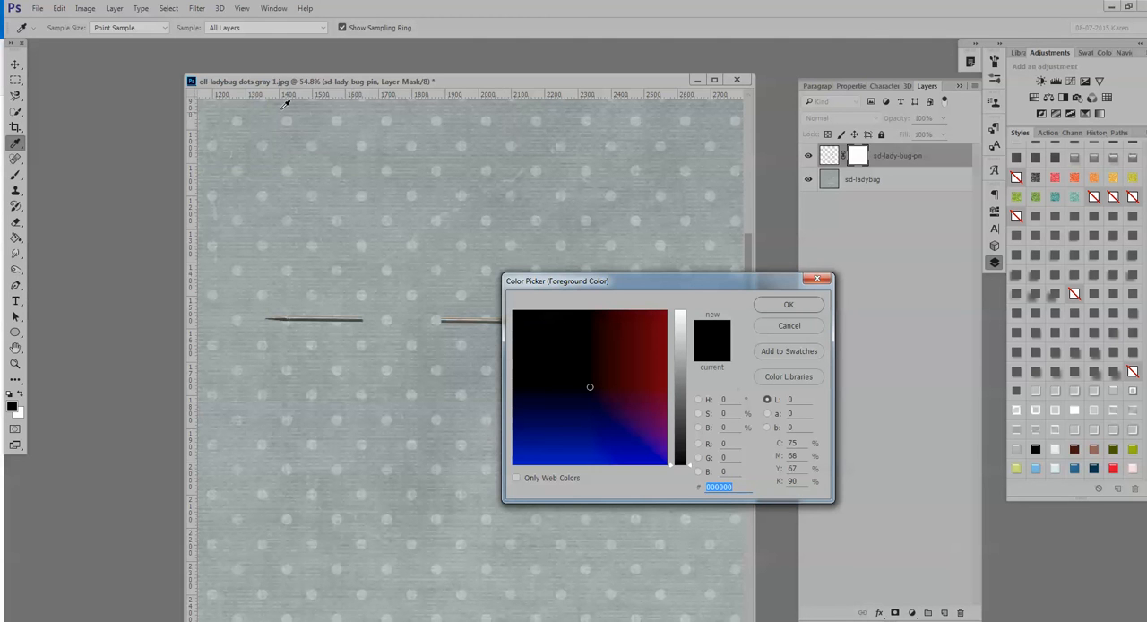
type("ffffff")
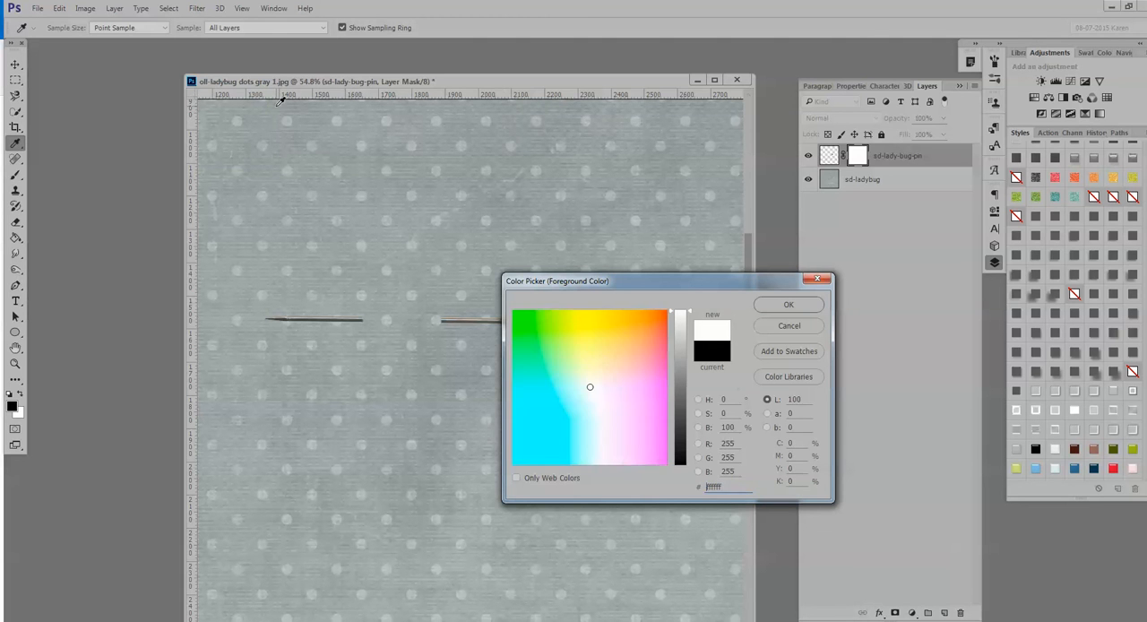
key("Return")
key("m")
With the sd-ladybug layer selected, sample the paper's gray as foreground color and darken it to lightness 15 (212626).
left_click(886, 185)
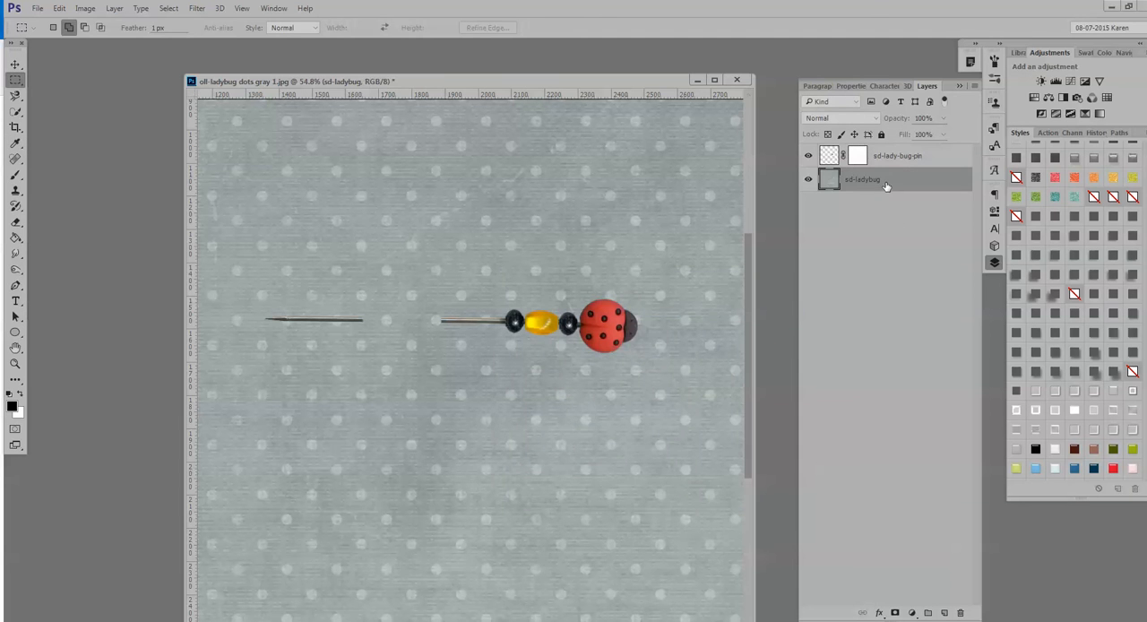
left_click(11, 406)
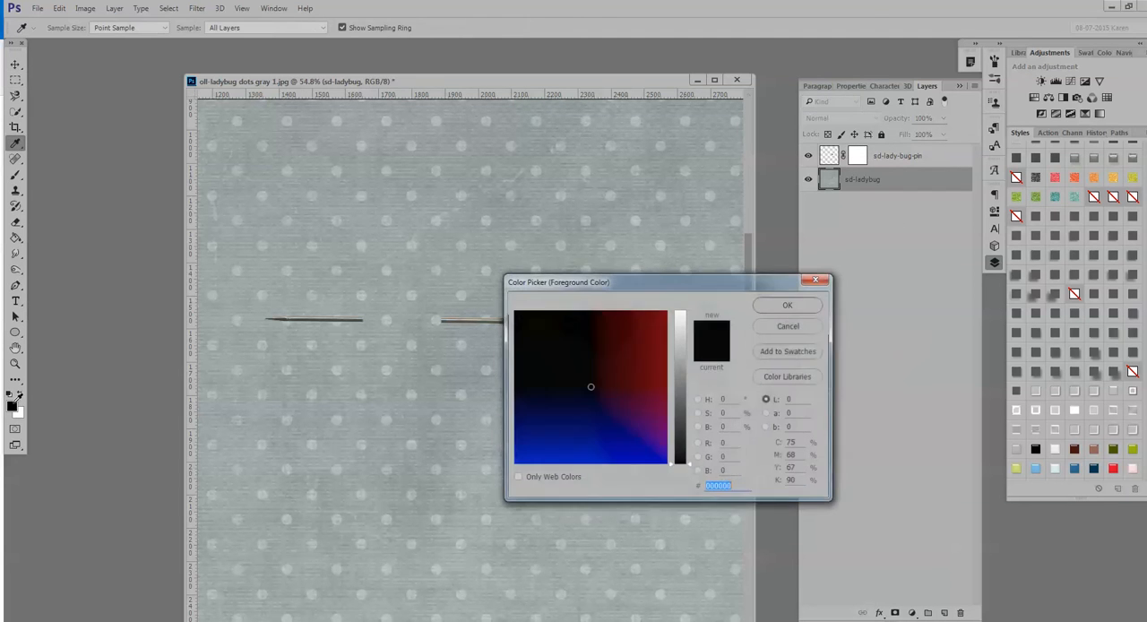
left_click(404, 117)
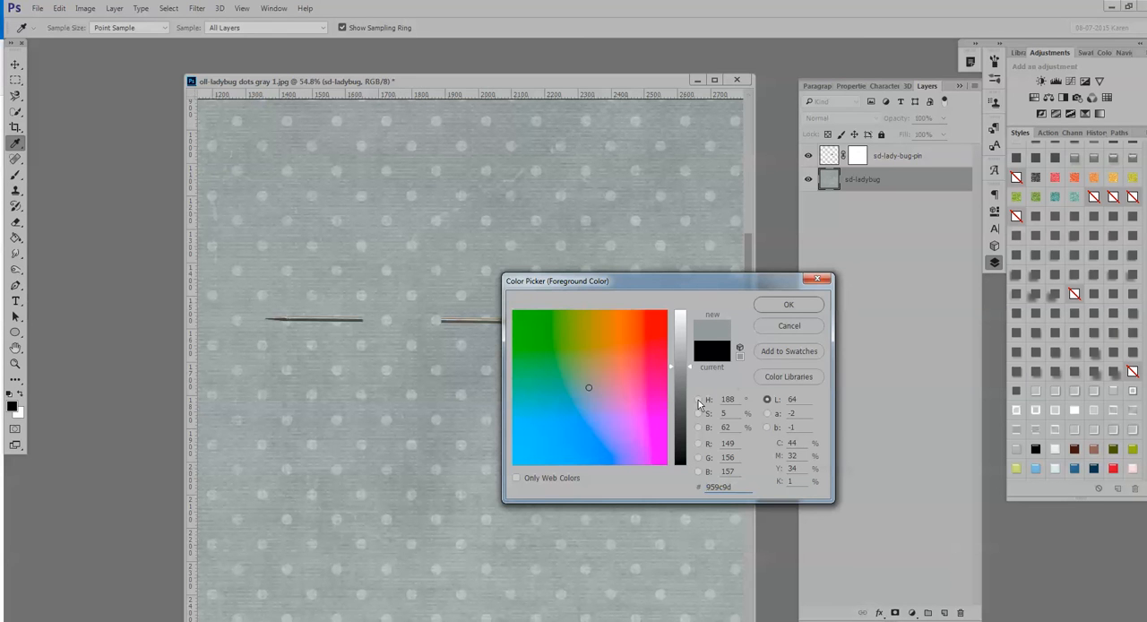
left_click(698, 400)
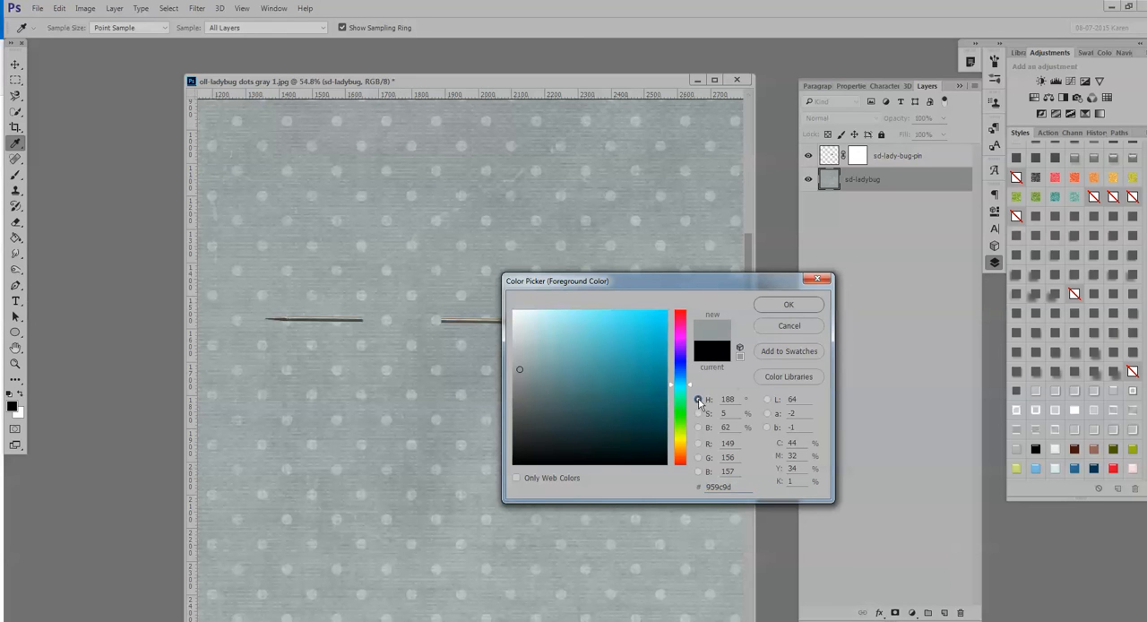
left_click(766, 400)
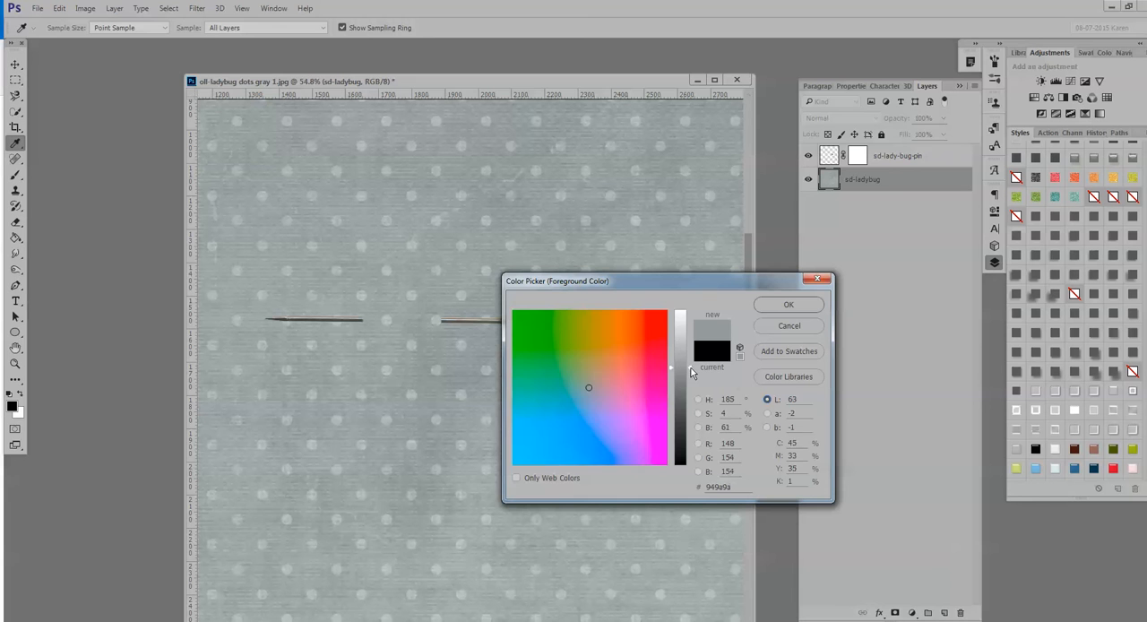
left_click_drag(691, 373, 683, 446)
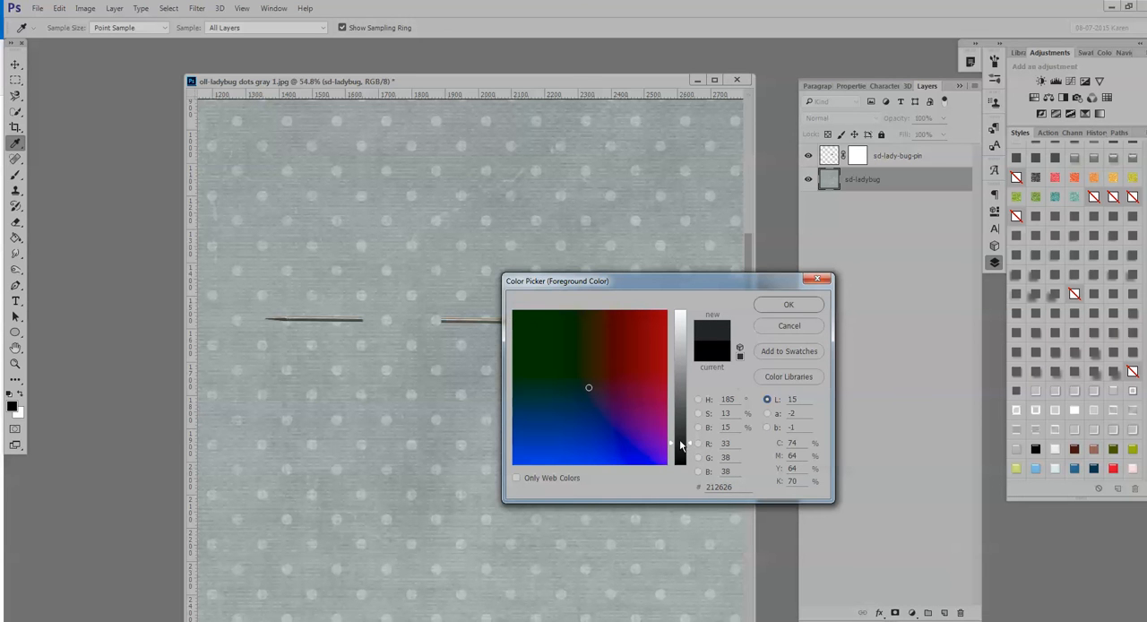
left_click(788, 306)
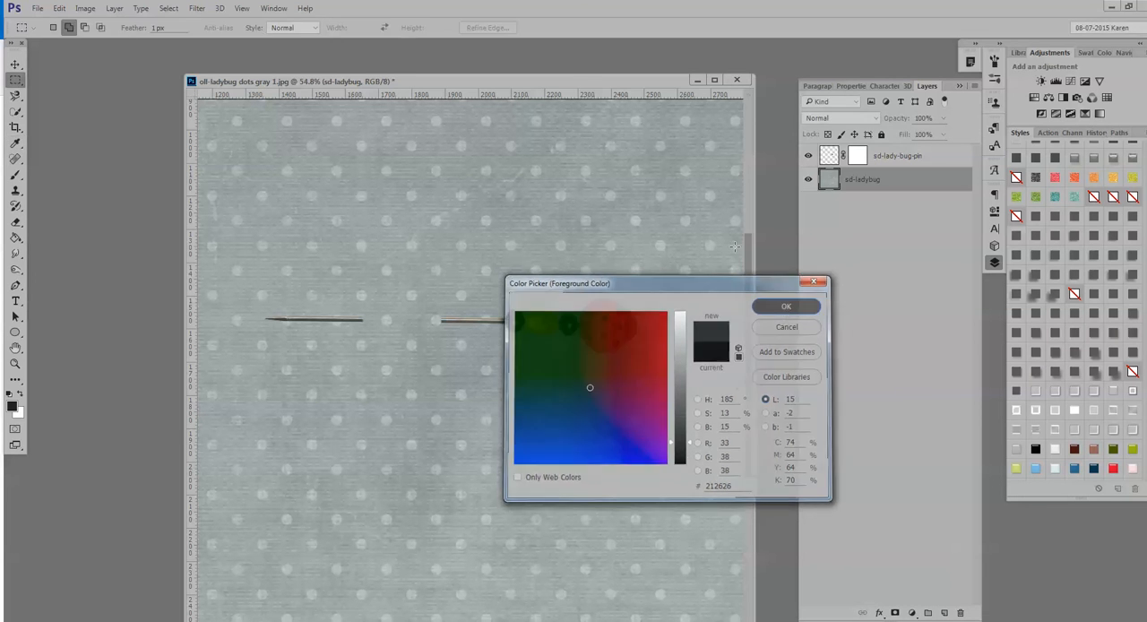
key("m")
Add two new layers above the sd-ladybug layer, naming the upper one "left" and the lower one "right".
left_click_drag(587, 78, 591, 56)
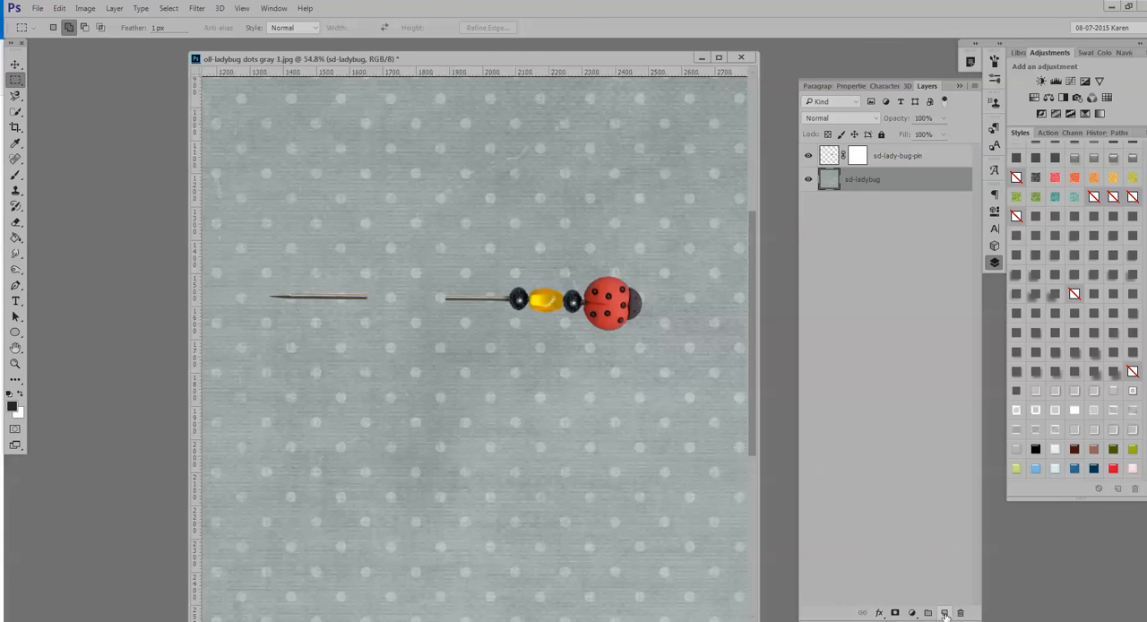
left_click(945, 613)
left_click(944, 613)
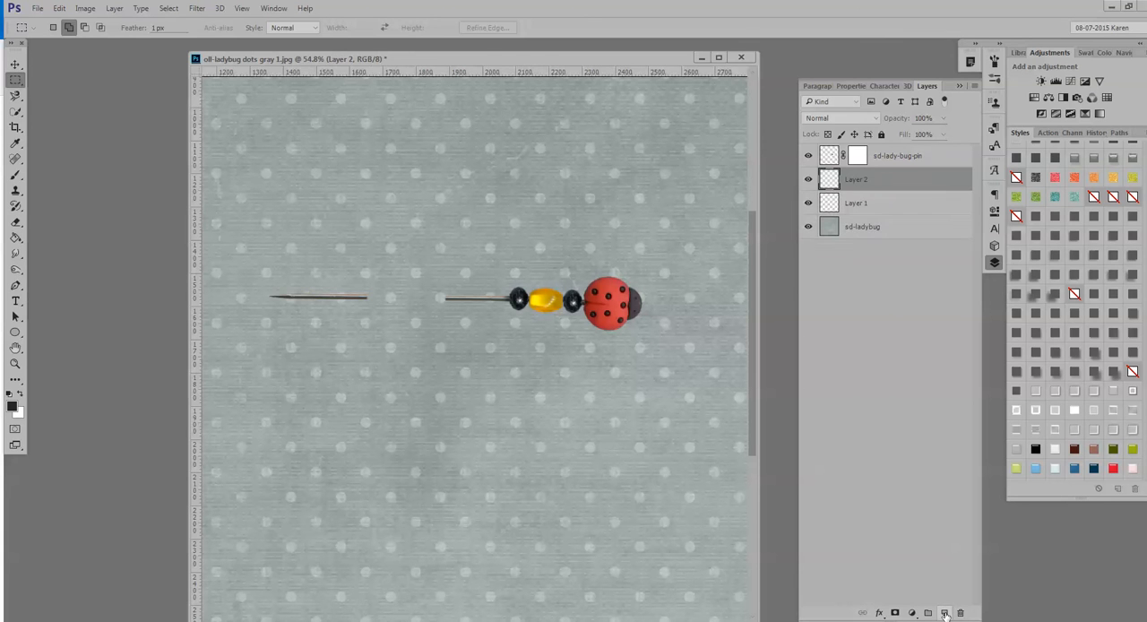
double_click(854, 181)
type("left")
left_click(877, 208)
double_click(856, 204)
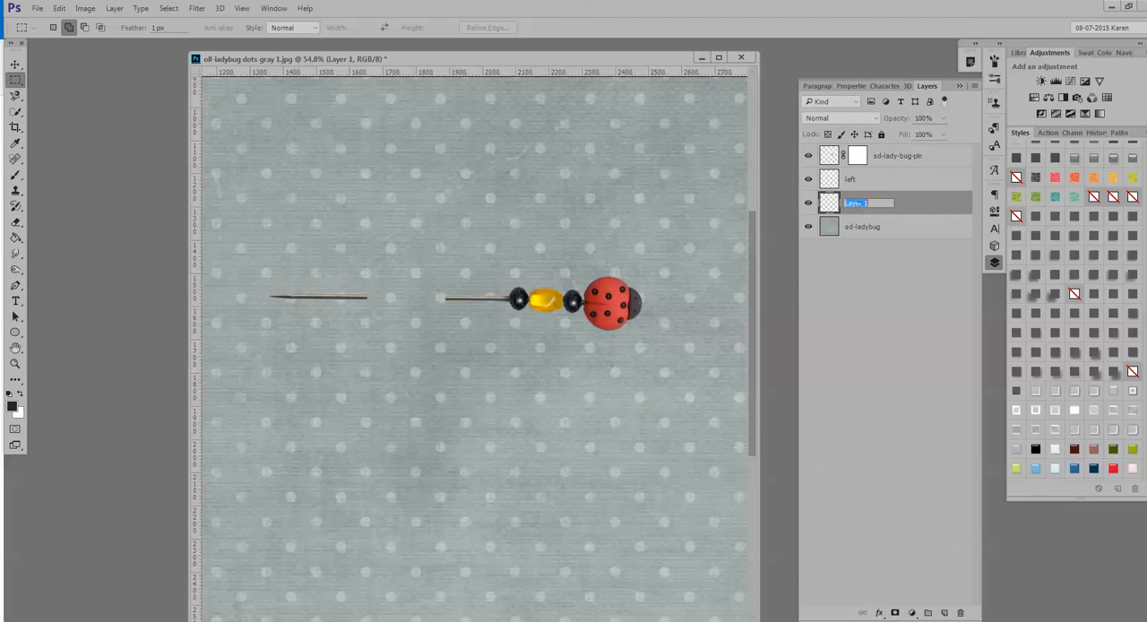
type("right")
key("Return")
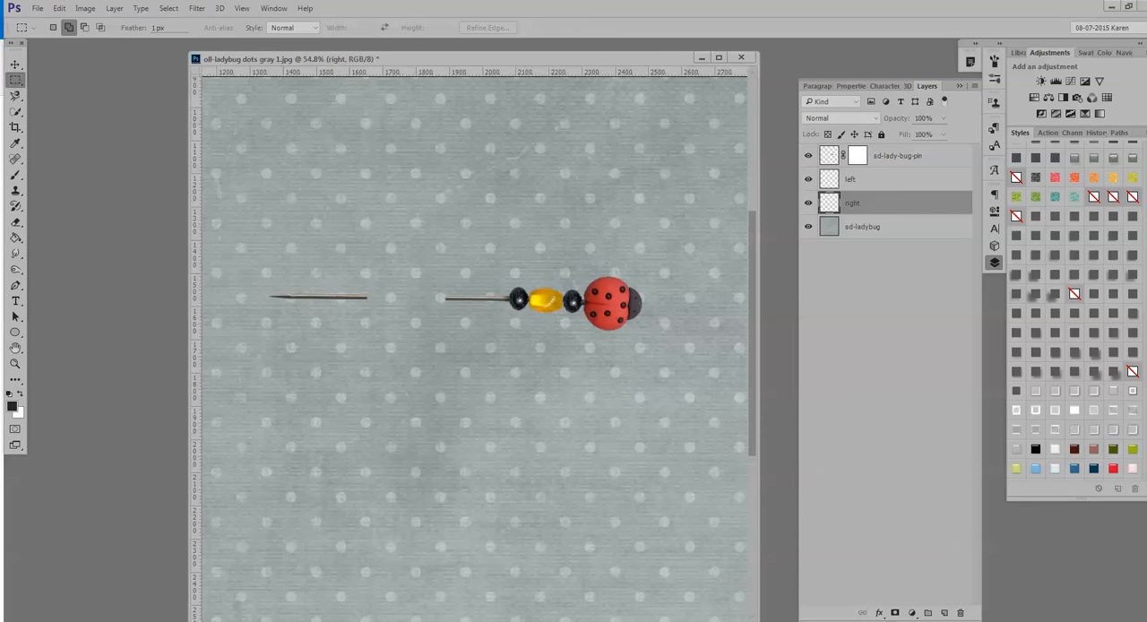
Draw a dark ellipse about 17 by 30 px on the right layer at the cut end of the beaded pin piece.
left_click(15, 333)
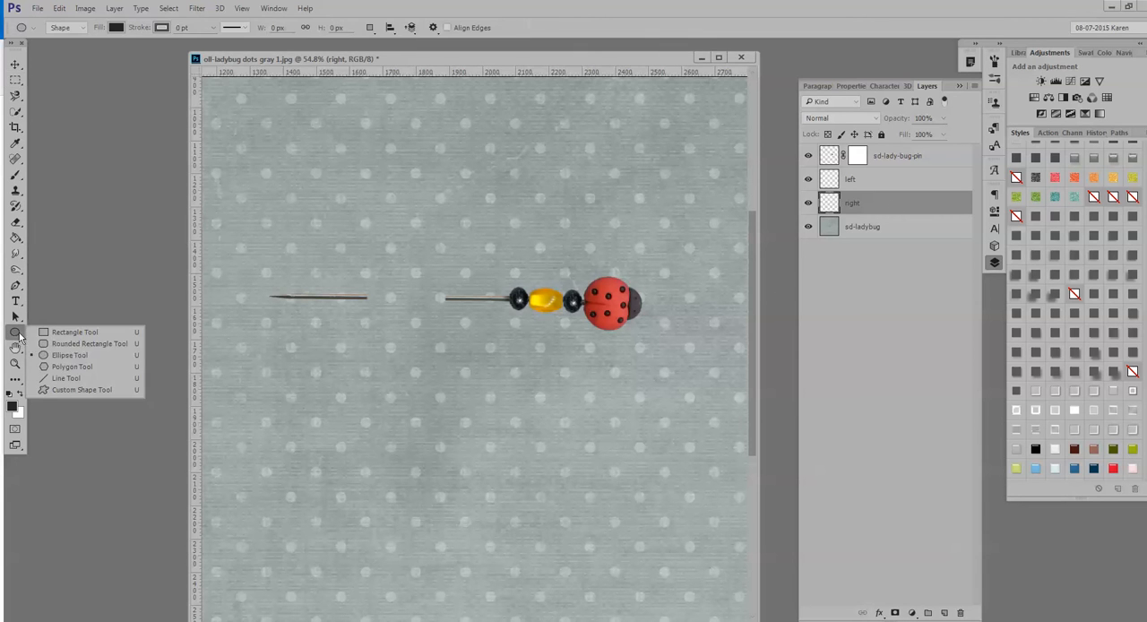
left_click(66, 355)
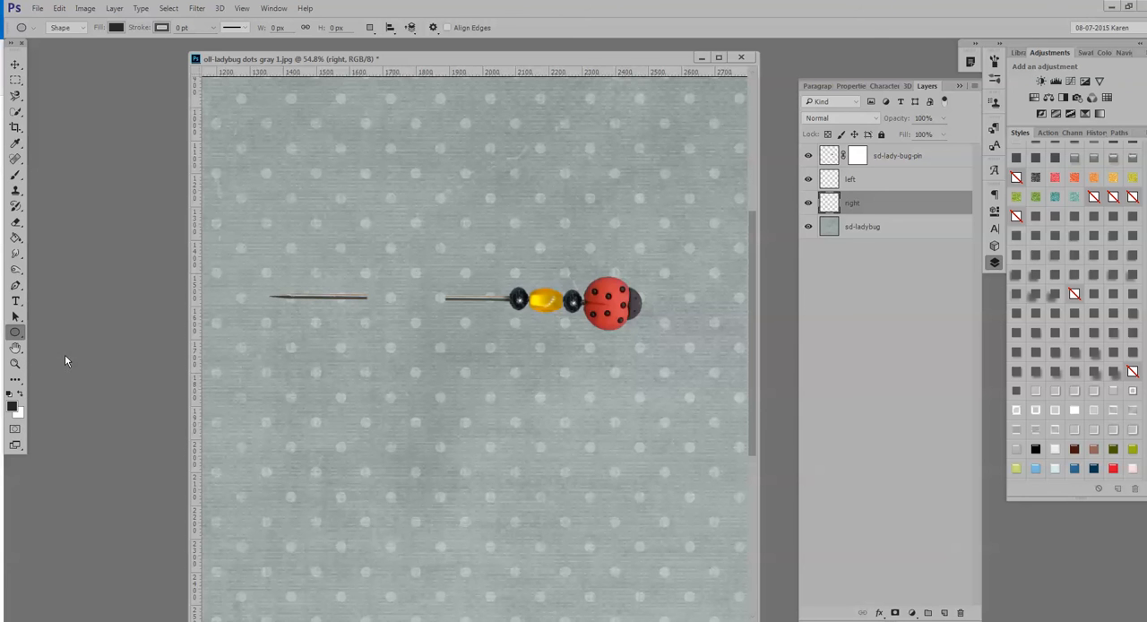
left_click_drag(337, 329, 718, 267)
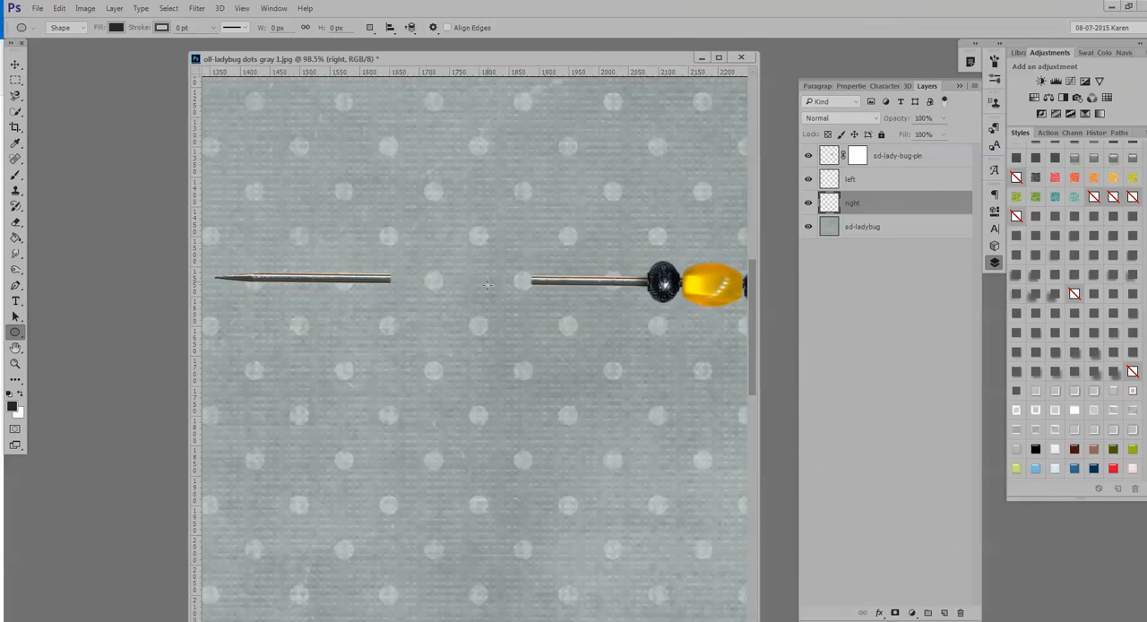
left_click_drag(524, 272, 535, 285)
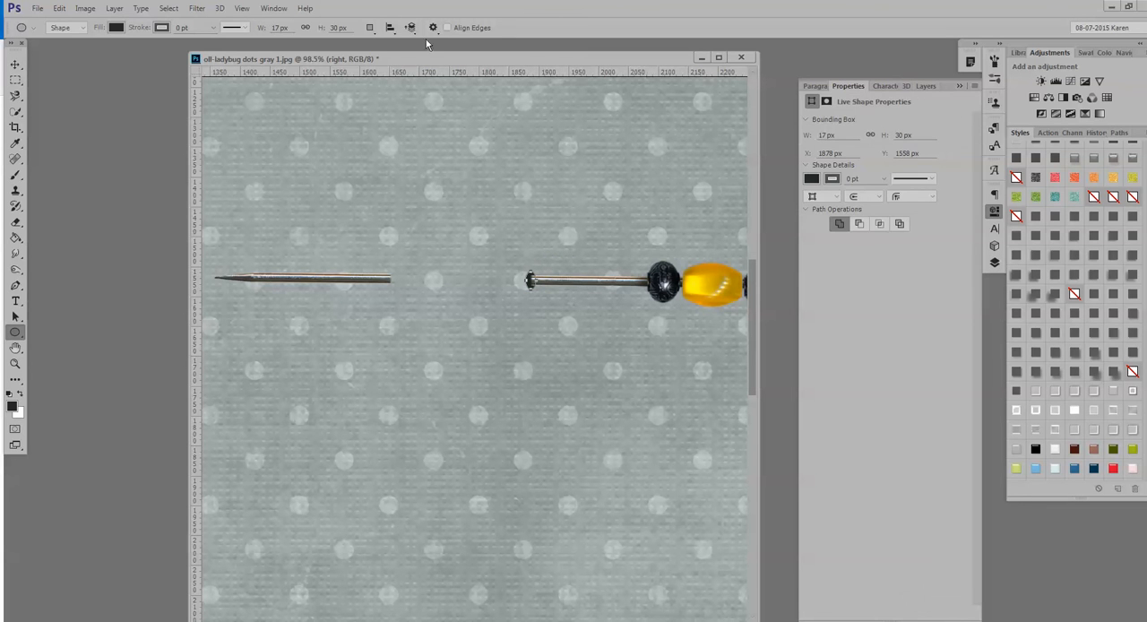
left_click(15, 65)
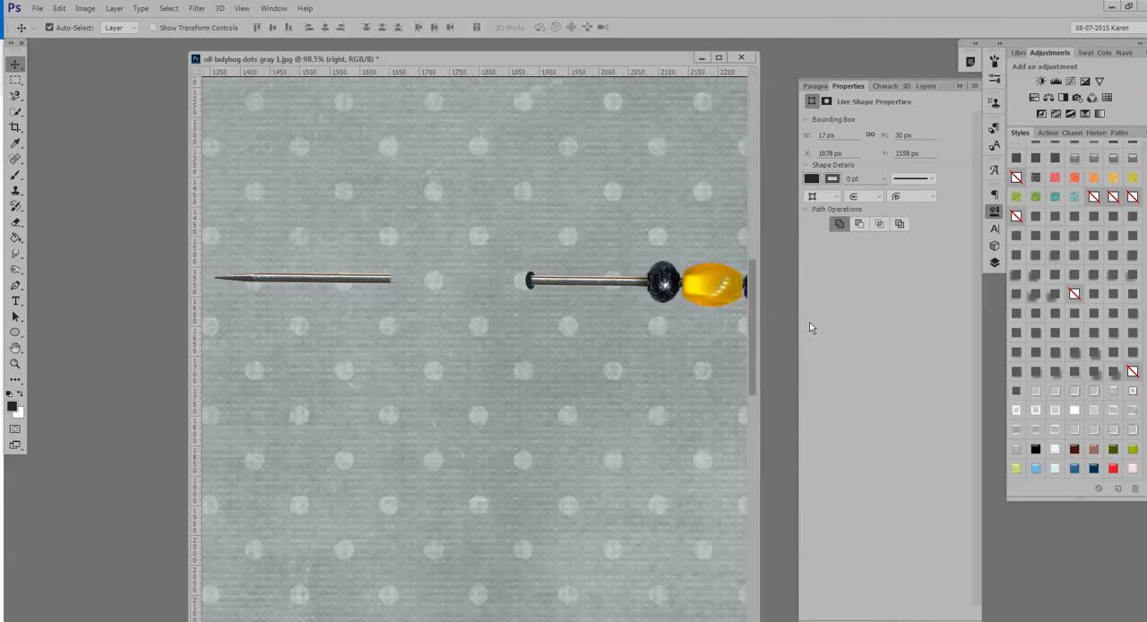
Draw a dark ellipse about 13 by 29 px on the left layer at the cut end of the pointed pin piece.
left_click(995, 262)
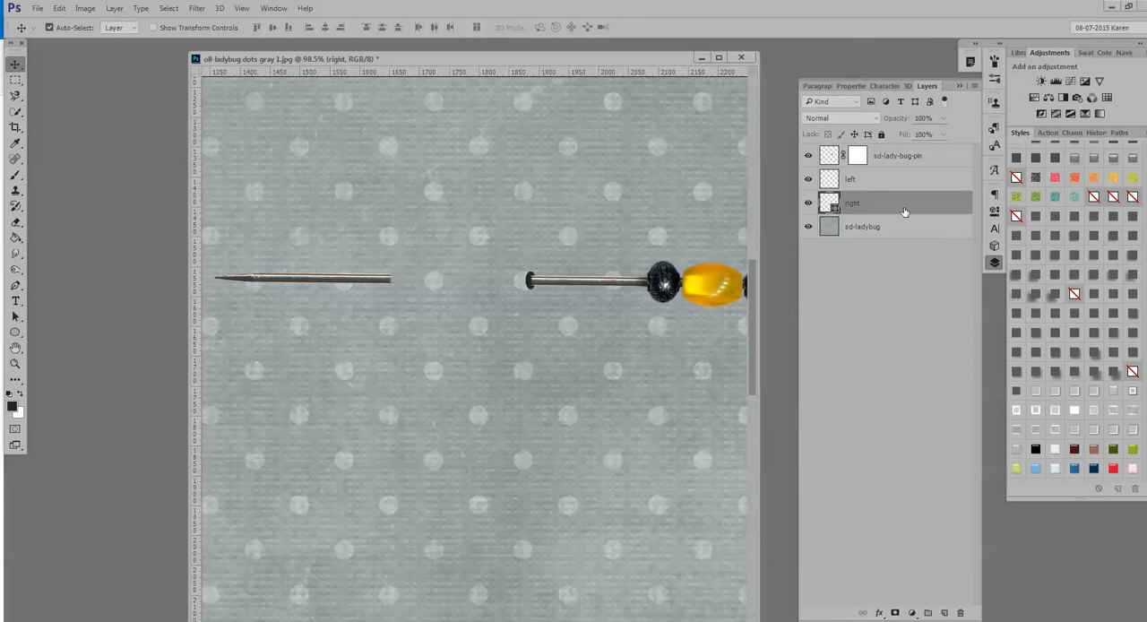
left_click(856, 181)
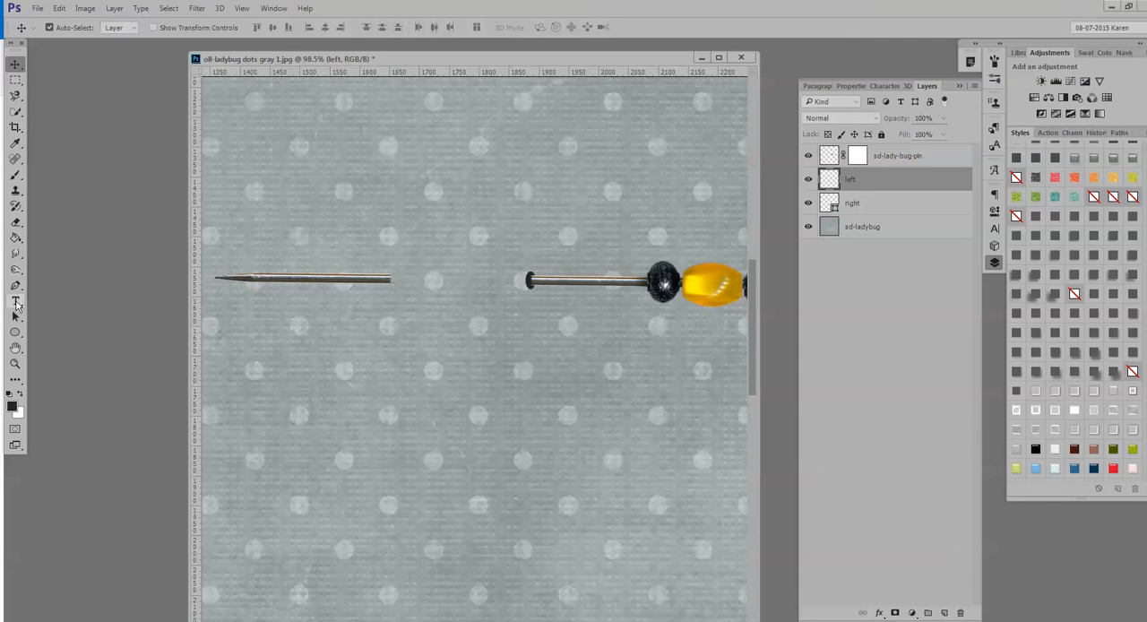
left_click(15, 333)
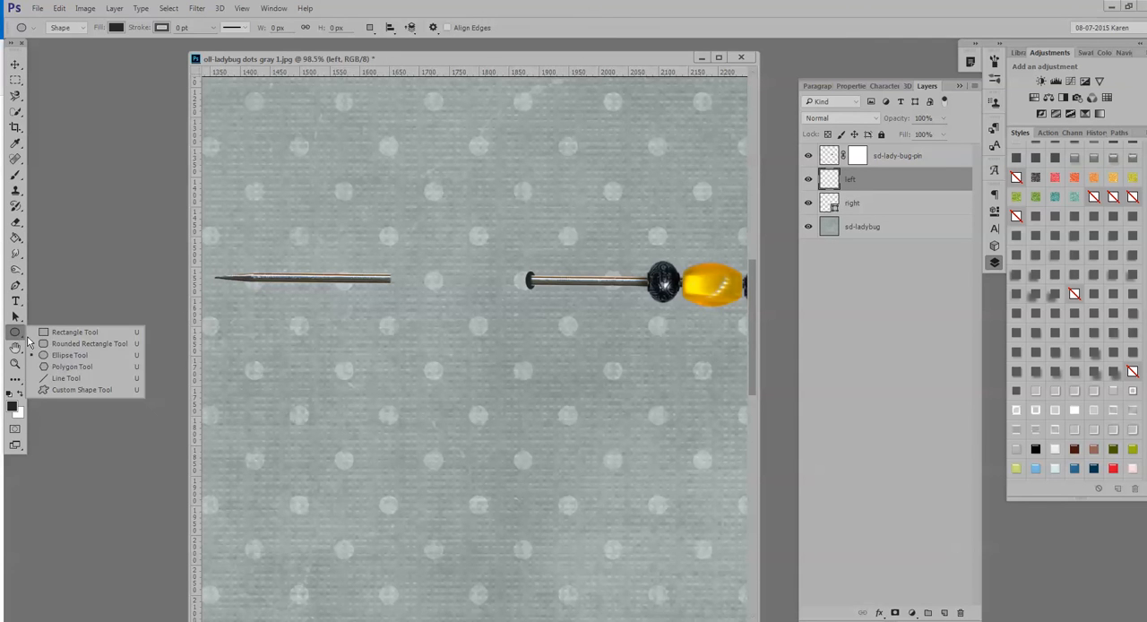
left_click(62, 355)
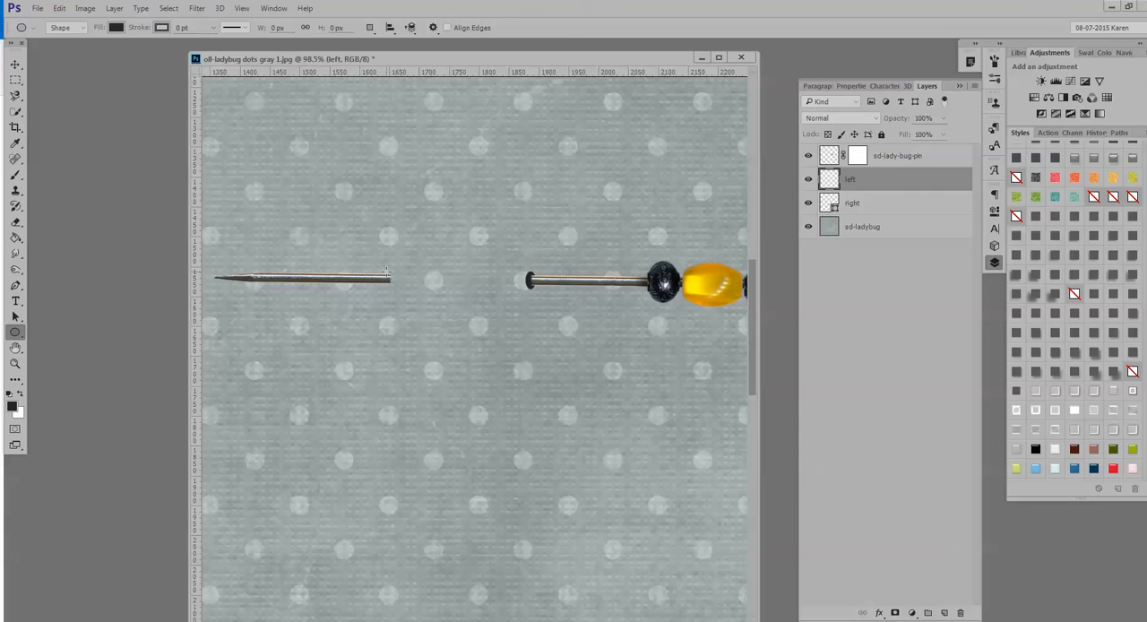
left_click_drag(386, 271, 392, 285)
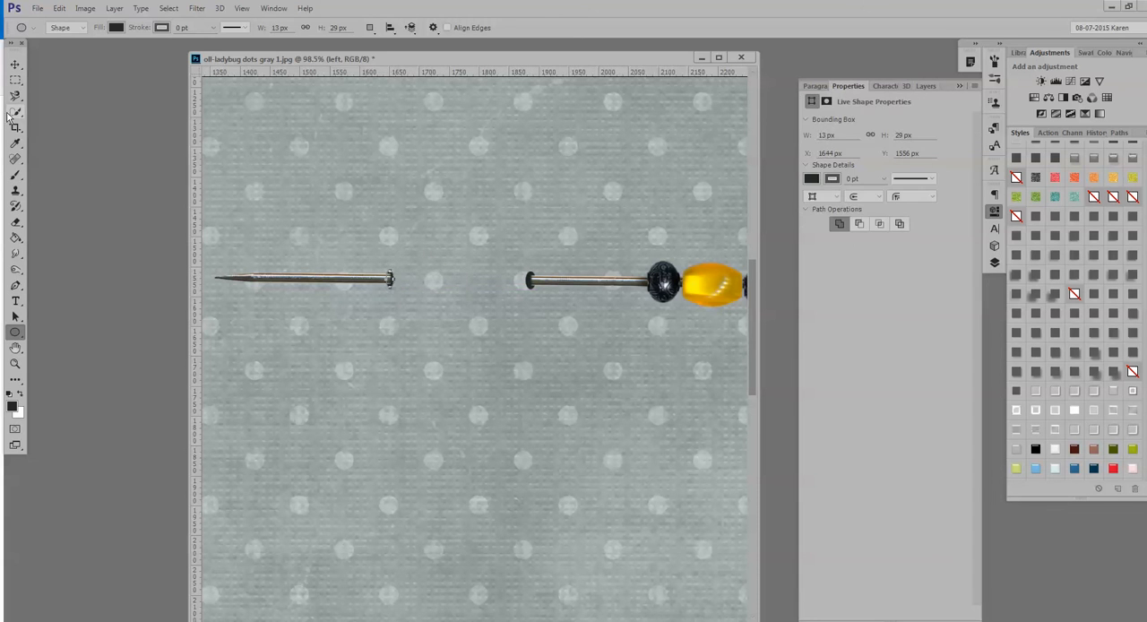
left_click(16, 65)
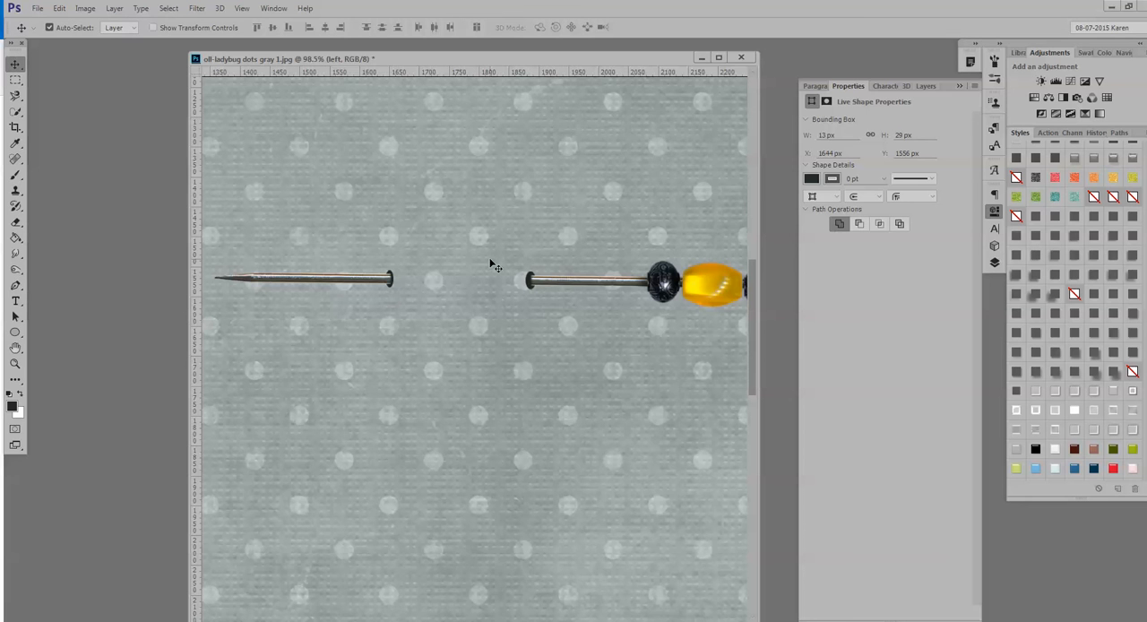
Switch to the Burn tool and add two new layers directly above the sd-ladybug layer.
scroll(492, 266, "down", 5)
scroll(494, 345, "down", 1)
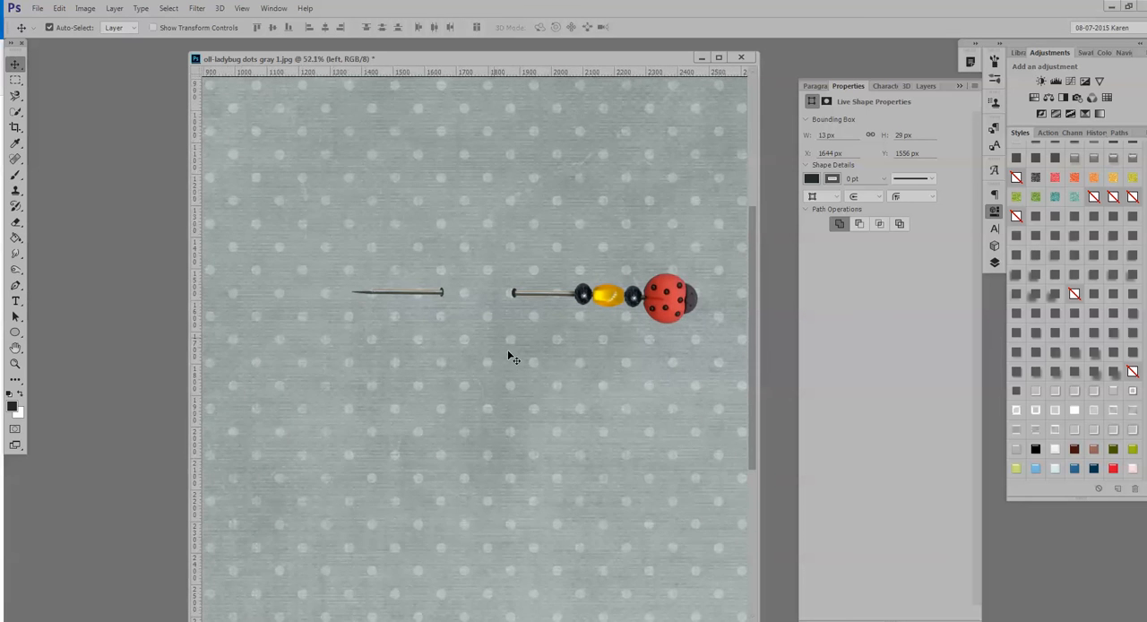
scroll(507, 356, "up", 2)
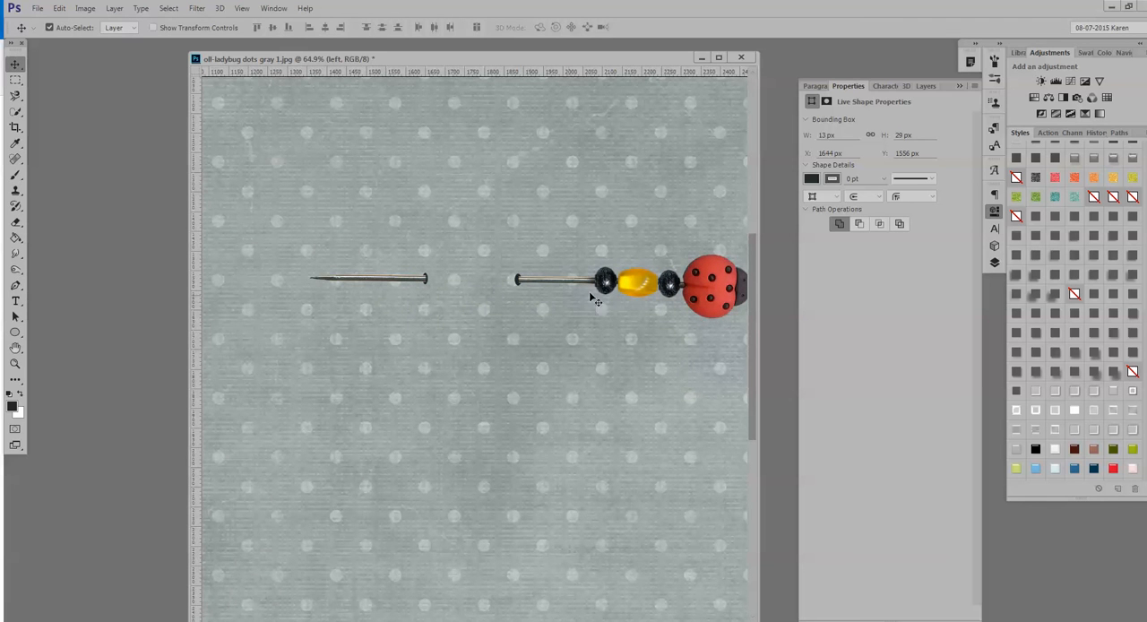
left_click(994, 262)
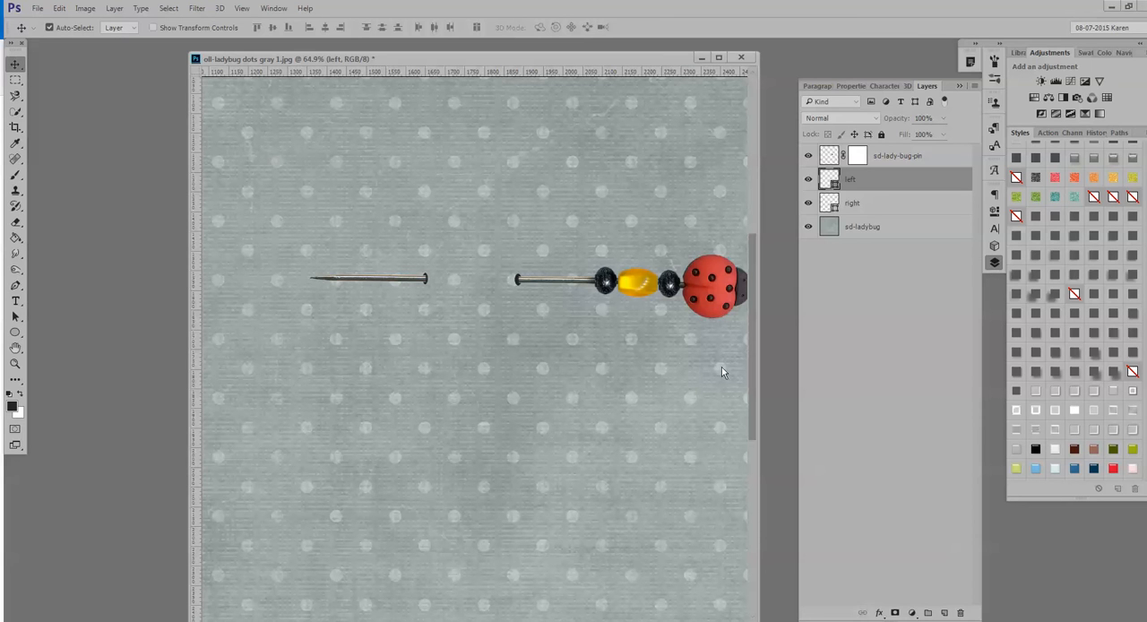
left_click(883, 228)
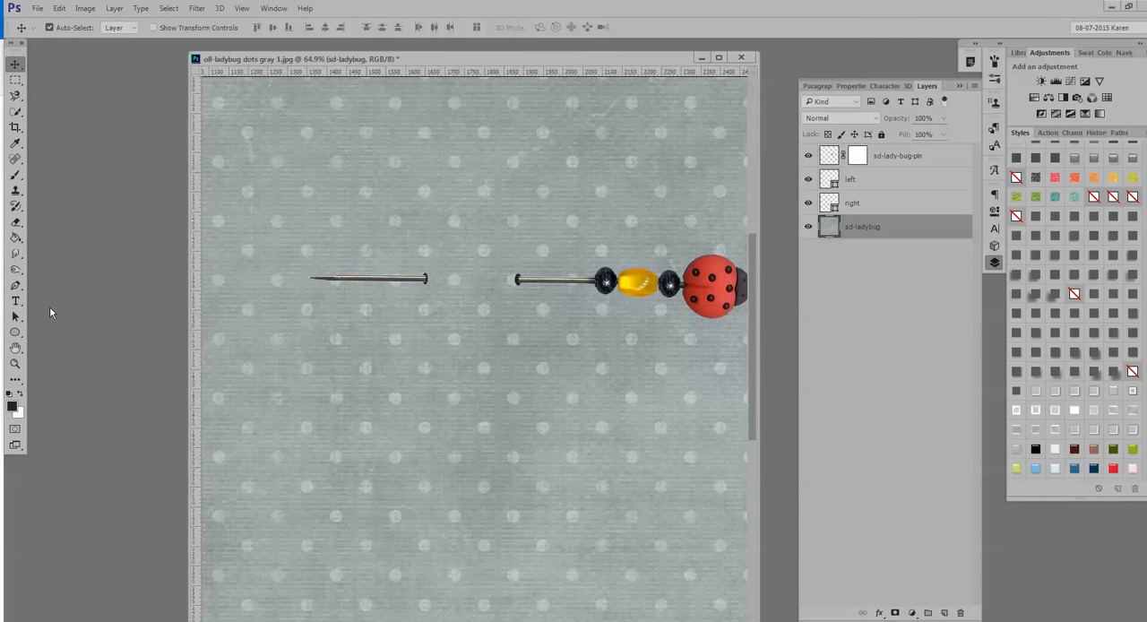
left_click(15, 269)
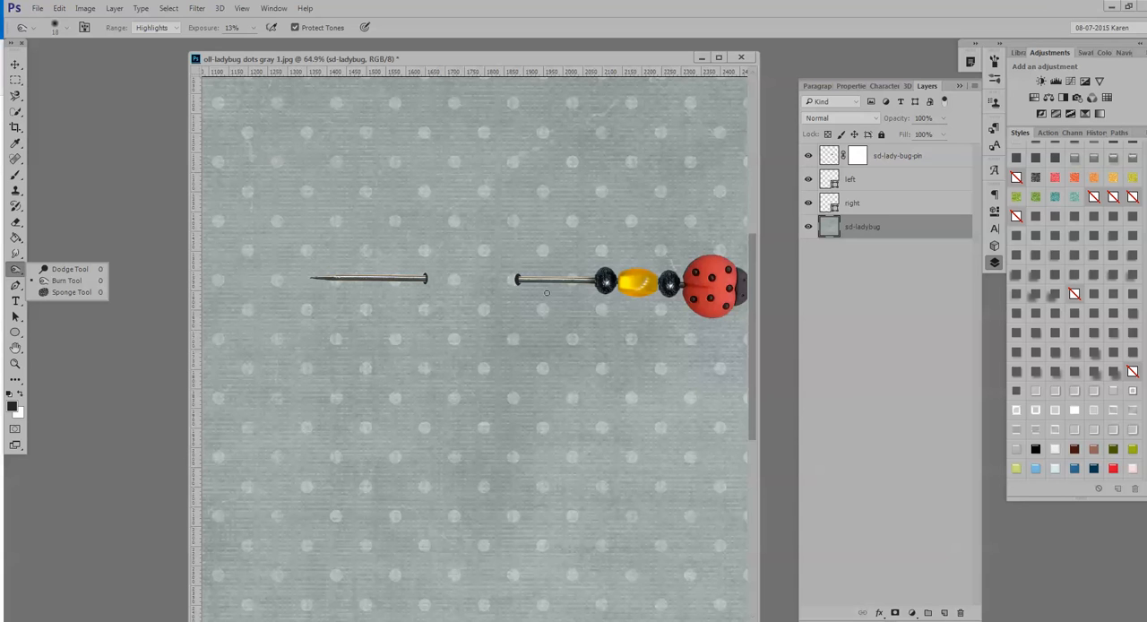
left_click(947, 230)
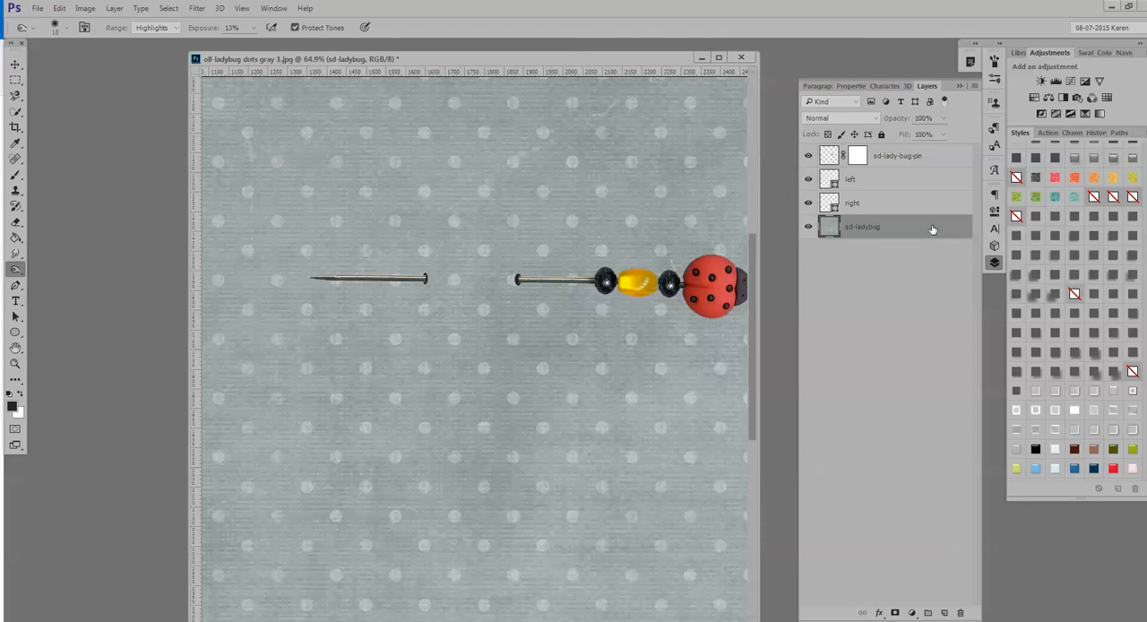
left_click(945, 615)
left_click(945, 615)
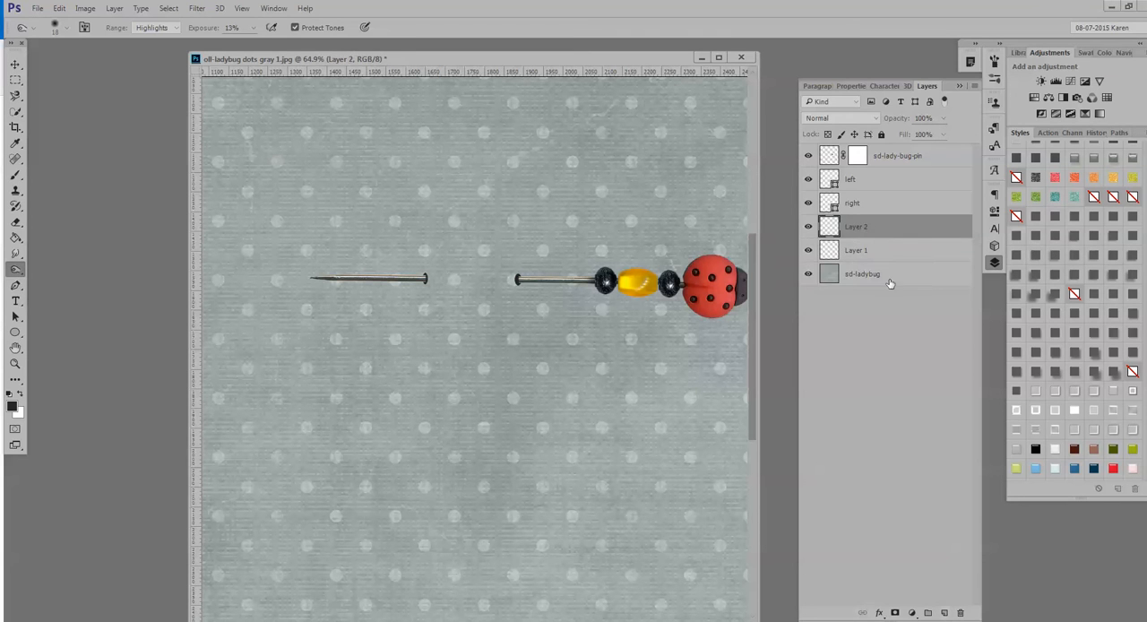
Rename the upper of the two new layers "dodge" and the lower one "burn".
double_click(855, 229)
type("dodge")
left_click(853, 251)
double_click(854, 251)
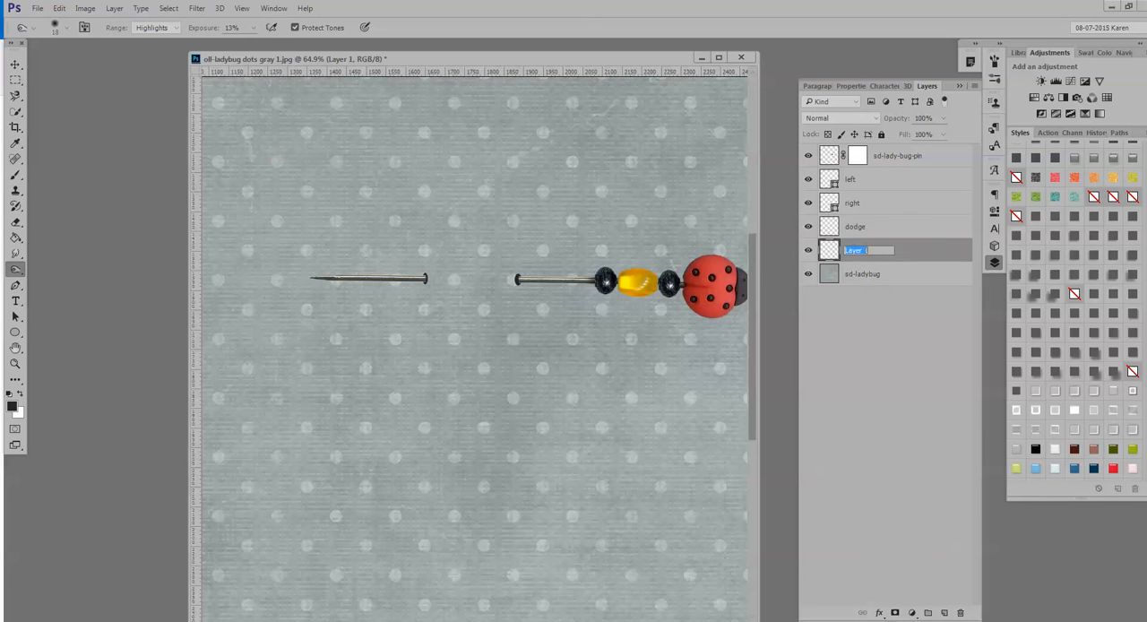
type("burn")
left_click(945, 256)
Fill the burn layer and the dodge layer with 50% gray in Normal mode at 100% opacity.
left_click(59, 9)
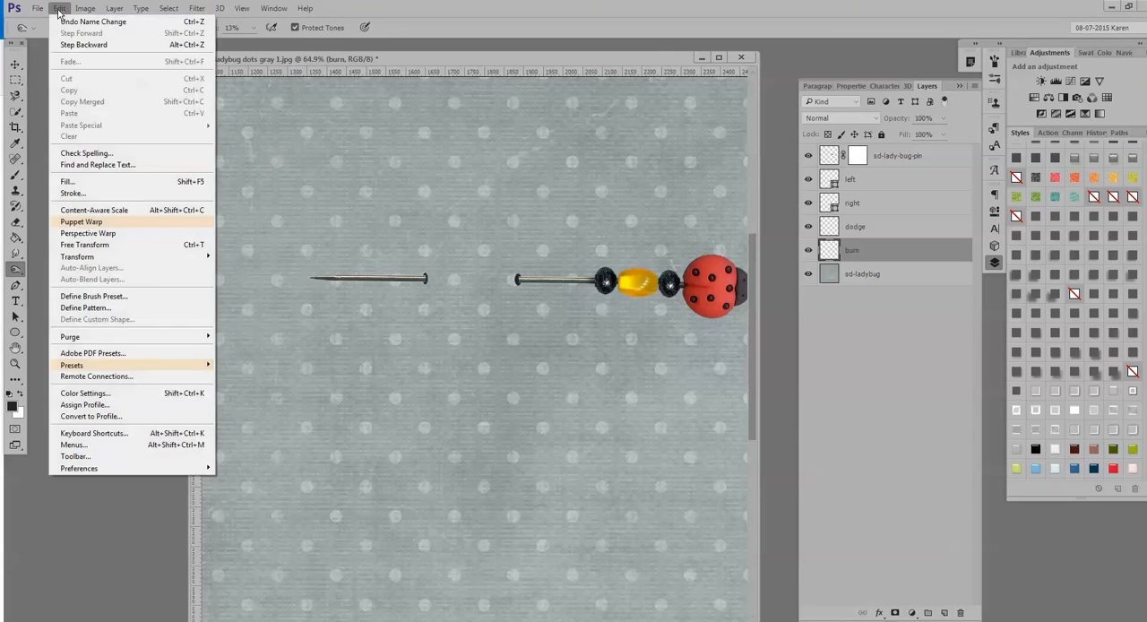
left_click(120, 183)
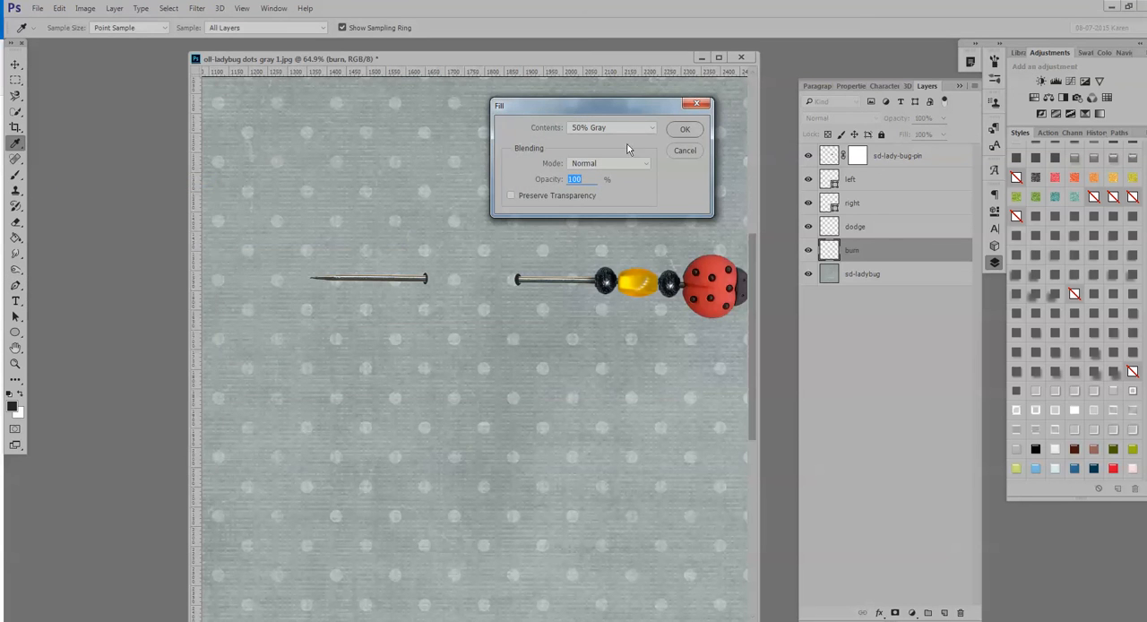
left_click(684, 129)
key("o")
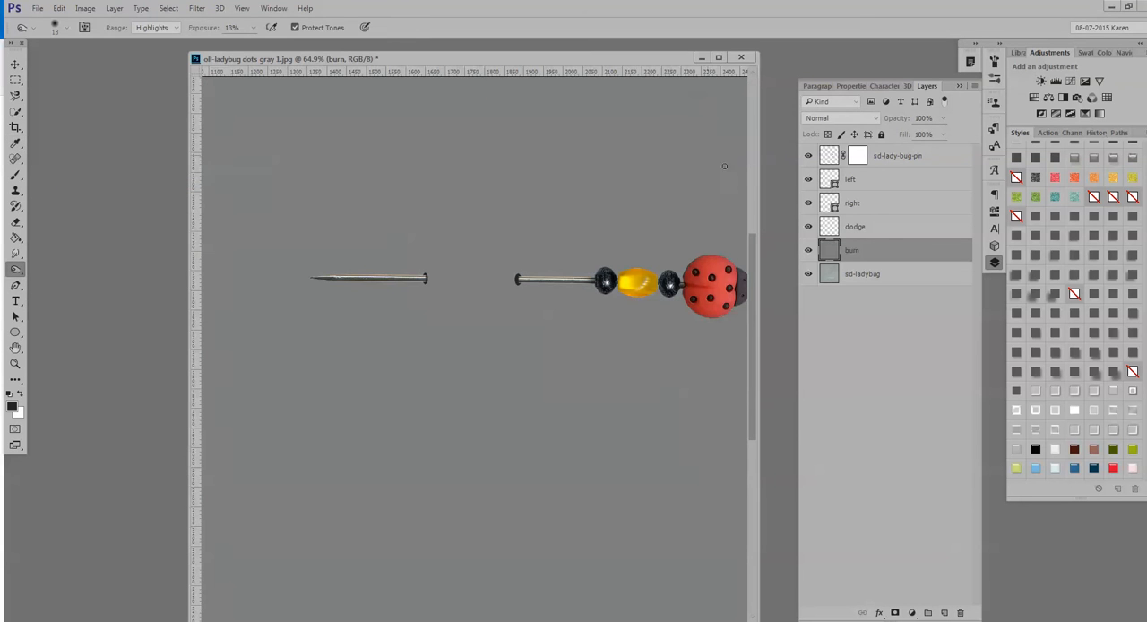
left_click(898, 232)
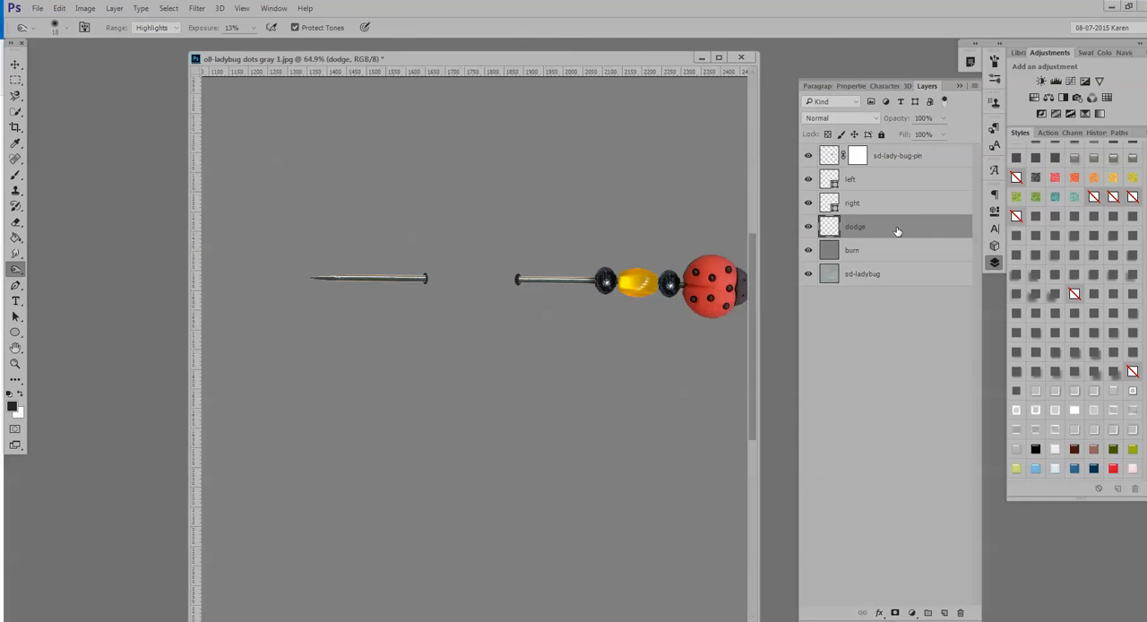
left_click(59, 9)
left_click(80, 182)
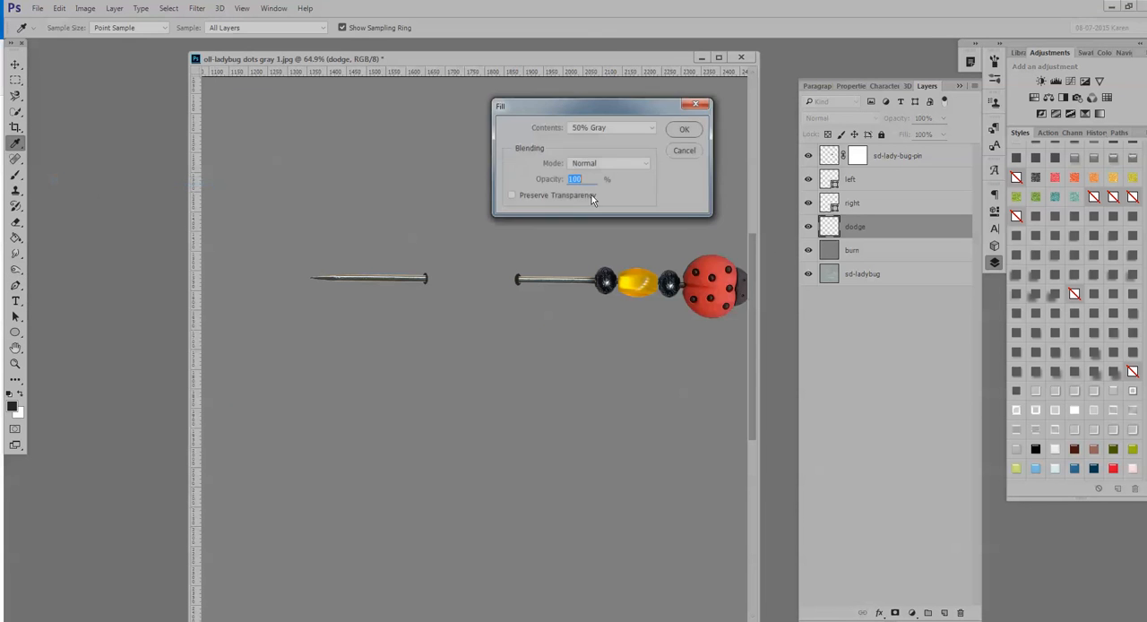
left_click(675, 129)
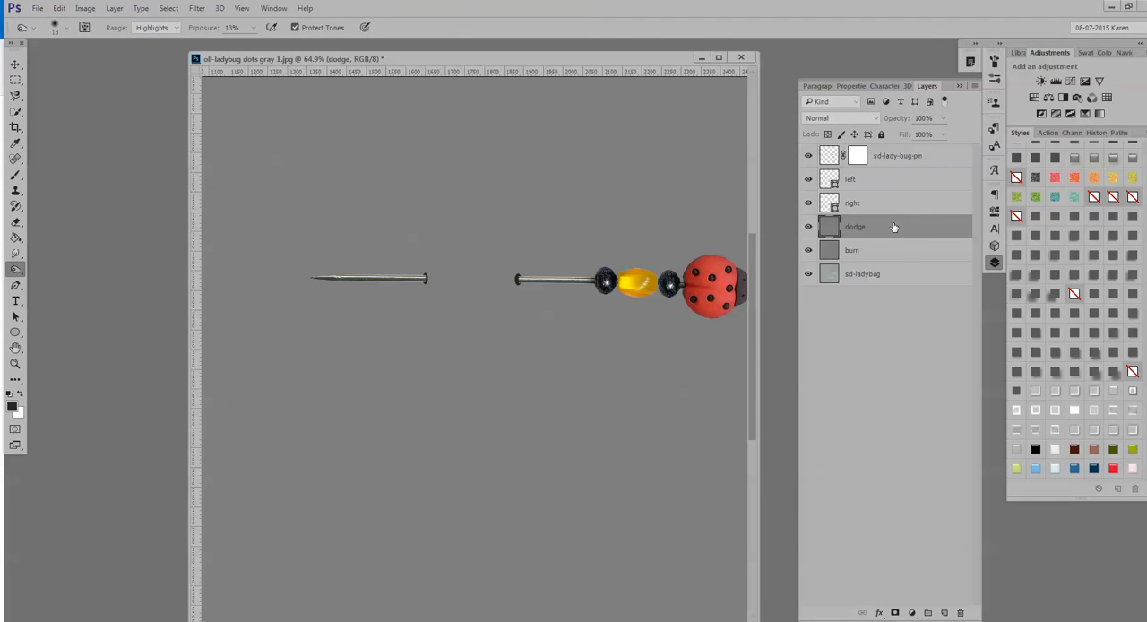
Set the blending mode of both the dodge and burn layers to Overlay.
left_click(826, 116)
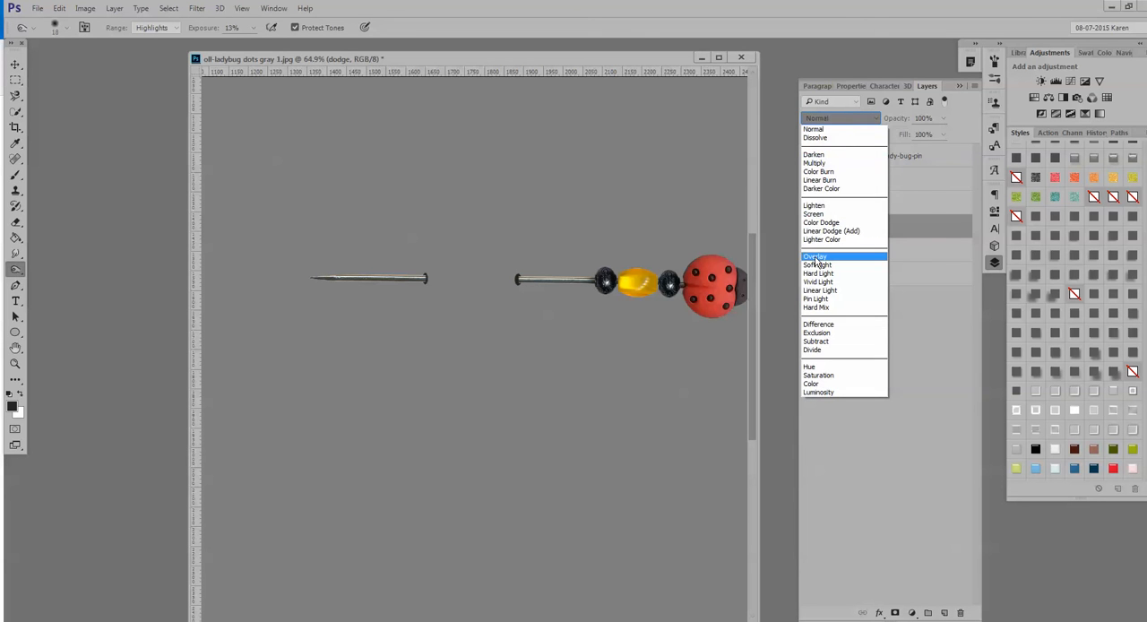
left_click(816, 261)
left_click(884, 255)
left_click(842, 118)
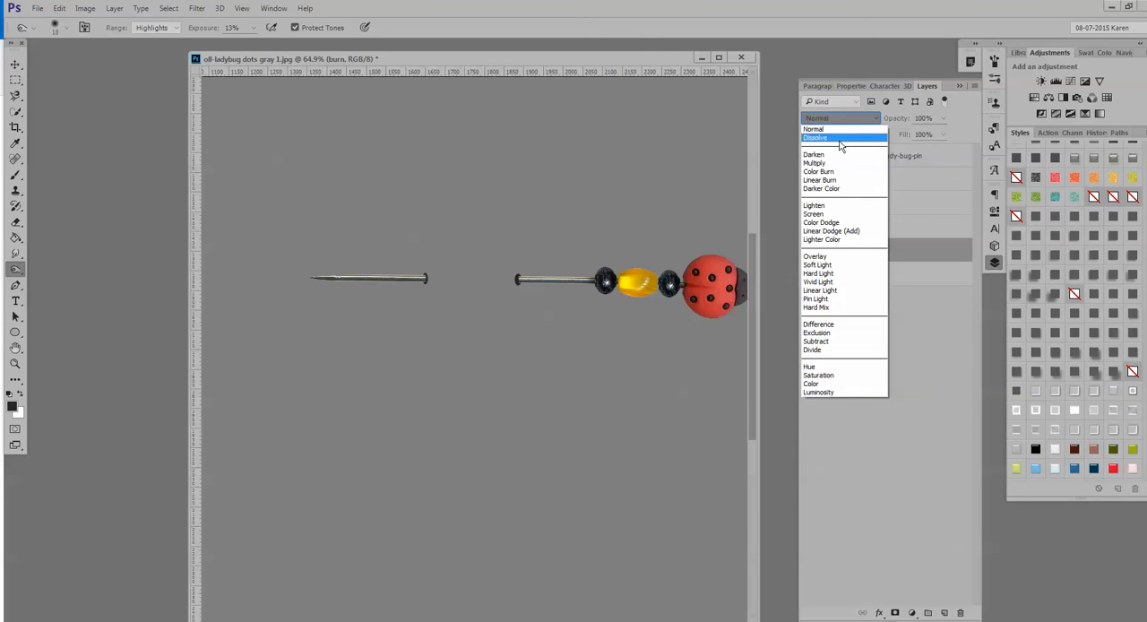
left_click(817, 257)
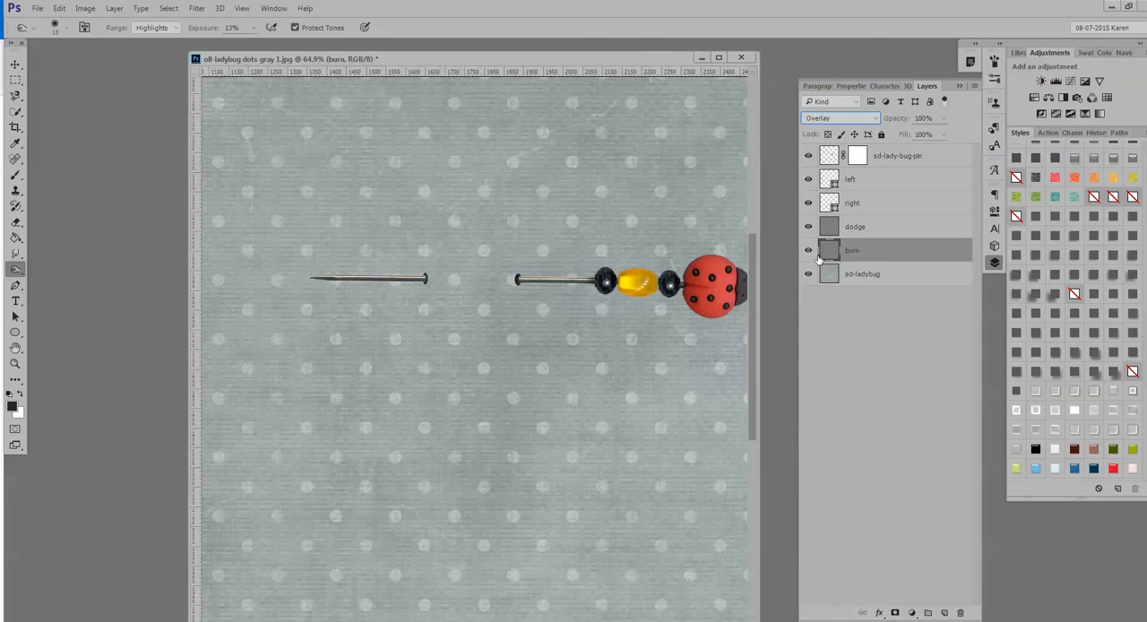
Set the Burn tool's tonal range to Midtones and check its brush size options.
left_click_drag(576, 480, 530, 480)
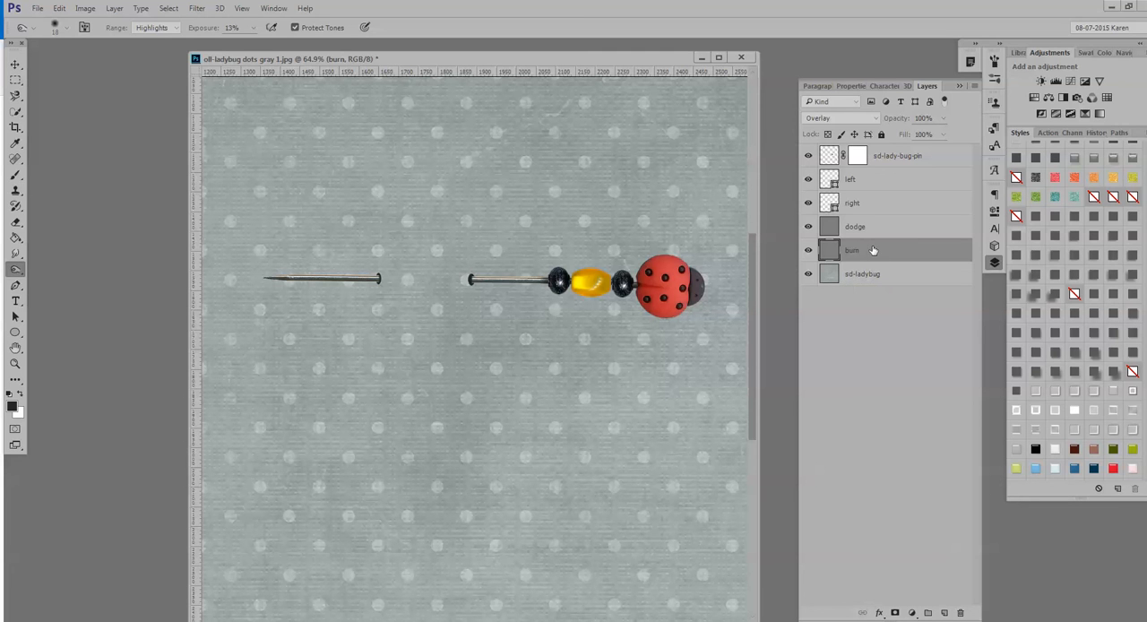
left_click(15, 272)
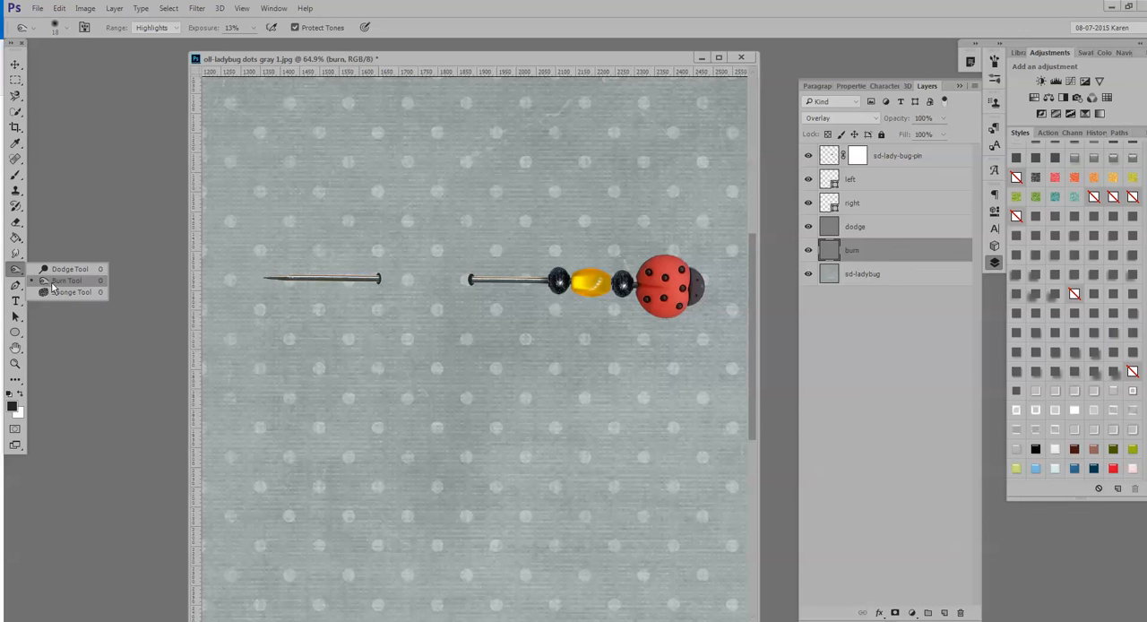
left_click(54, 281)
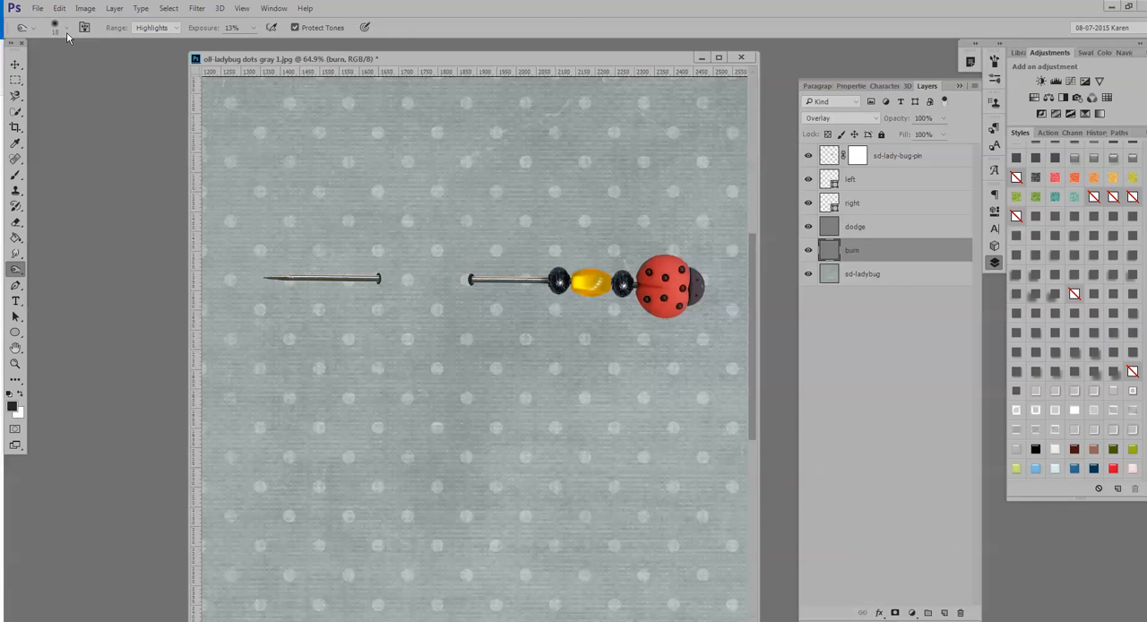
left_click(175, 27)
left_click(174, 29)
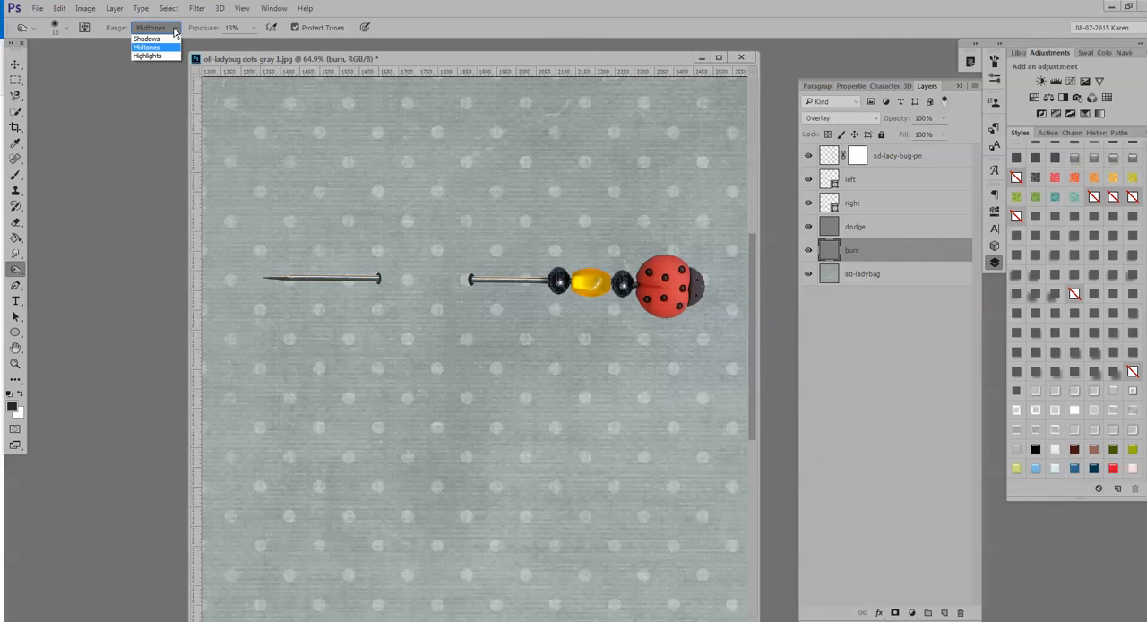
left_click(153, 47)
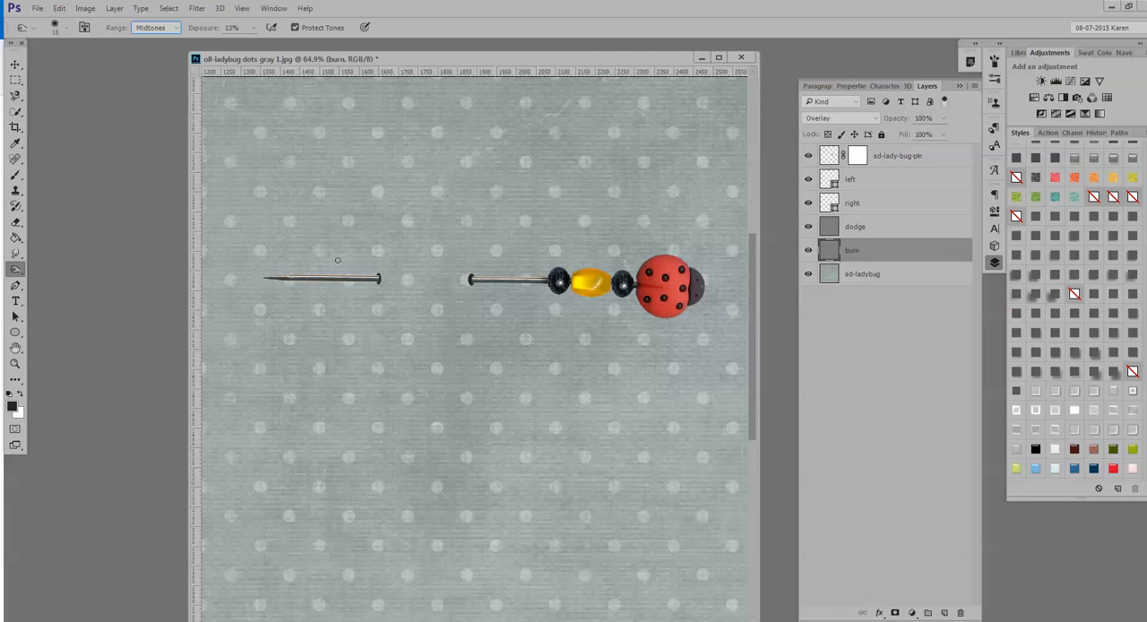
left_click(67, 29)
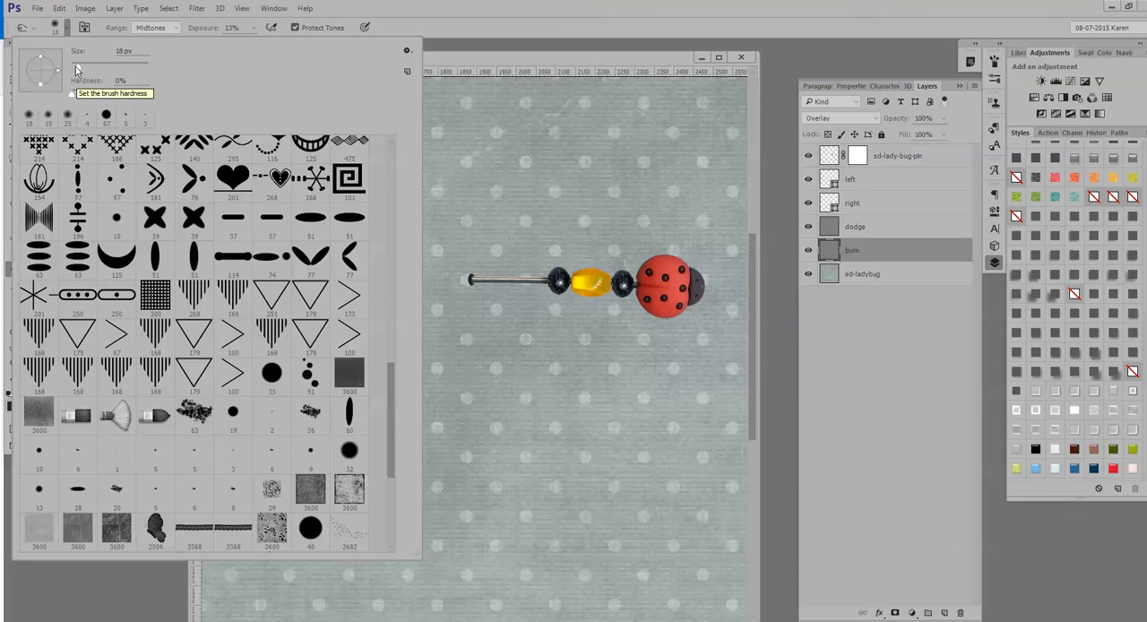
left_click(438, 60)
Darken the strip of paper between the two pin holes on the burn layer using the Burn tool with a 25 px brush.
scroll(385, 290, "up", 8)
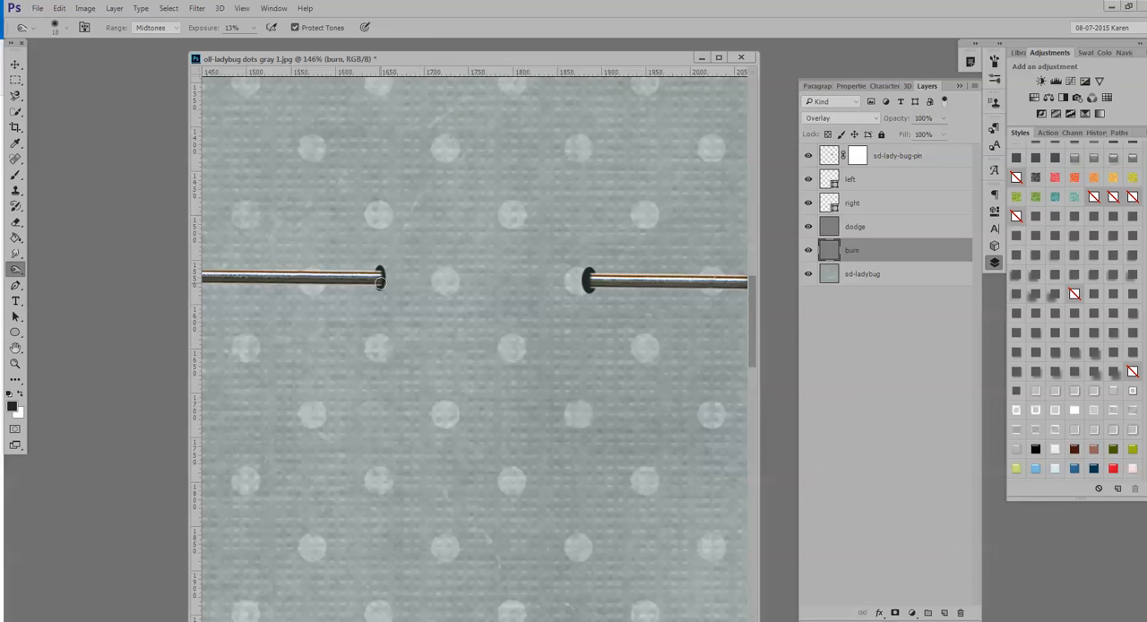
key("bracketleft")
right_click(16, 269)
left_click(66, 283)
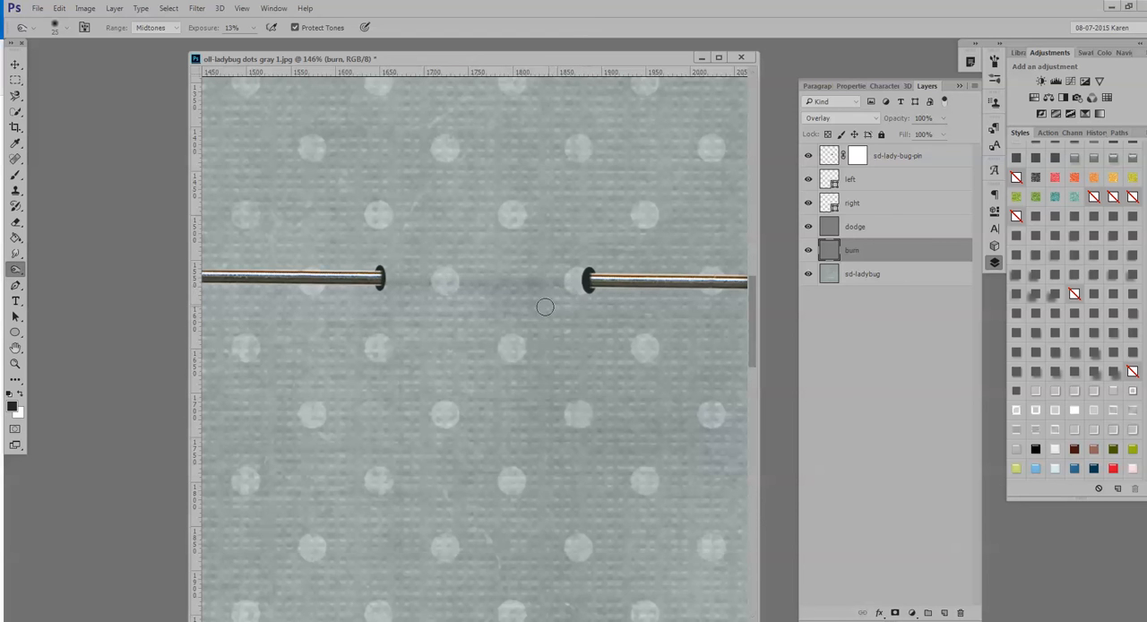
scroll(545, 307, "down", 5)
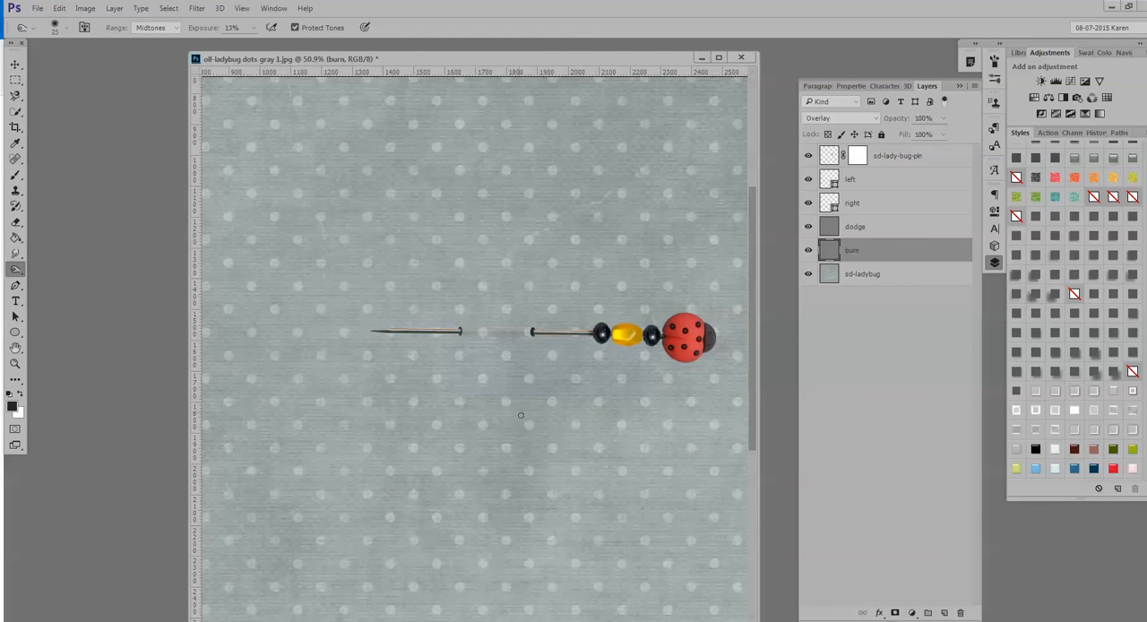
scroll(529, 413, "up", 3)
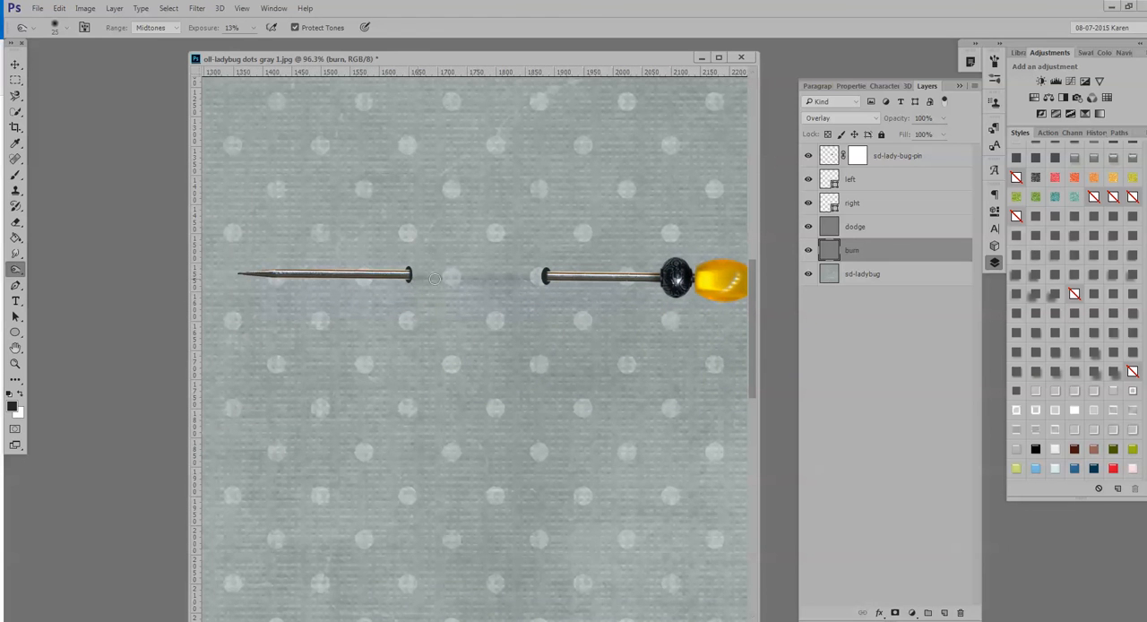
left_click_drag(470, 280, 505, 281)
scroll(439, 341, "down", 5)
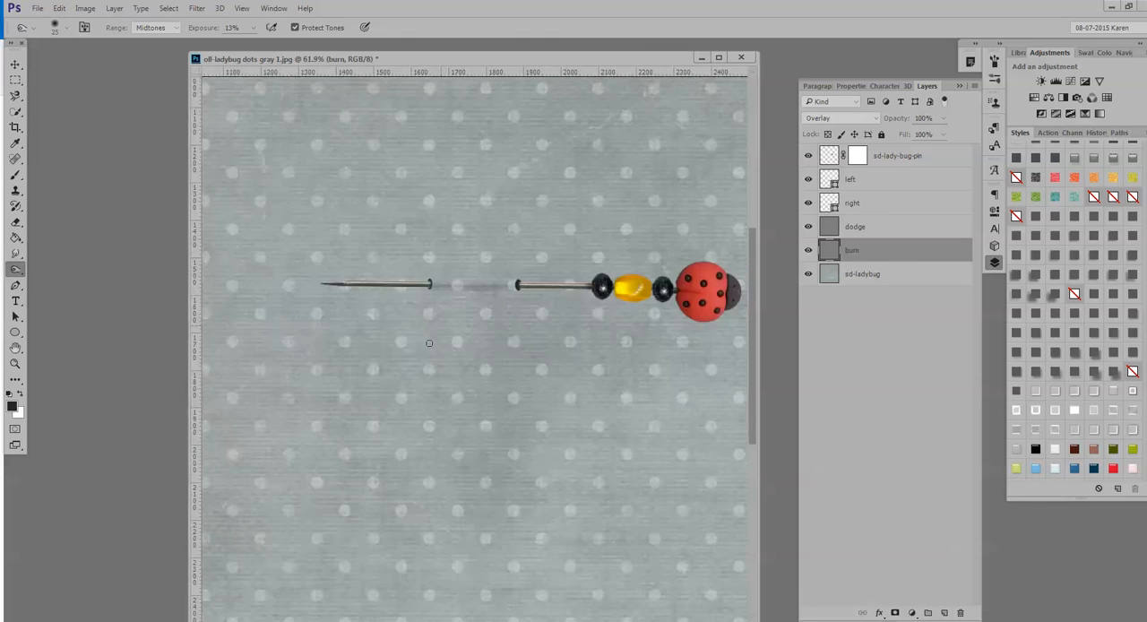
scroll(398, 381, "up", 4)
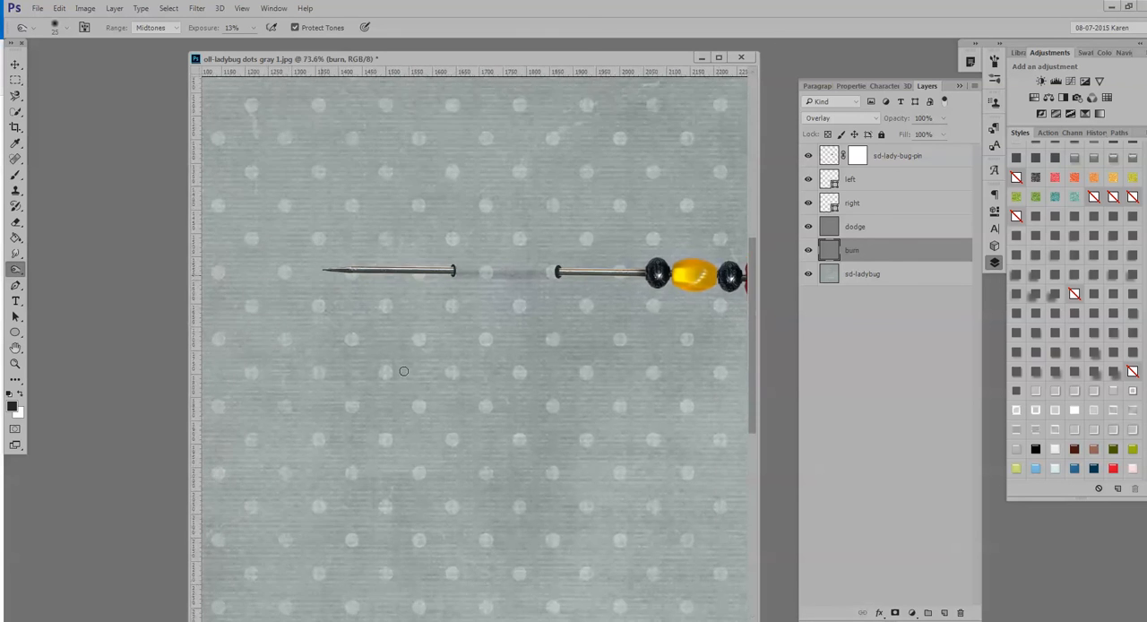
Lighten a strip between the two pin holes on the dodge layer using the Dodge tool with a 15 px brush.
left_click(895, 233)
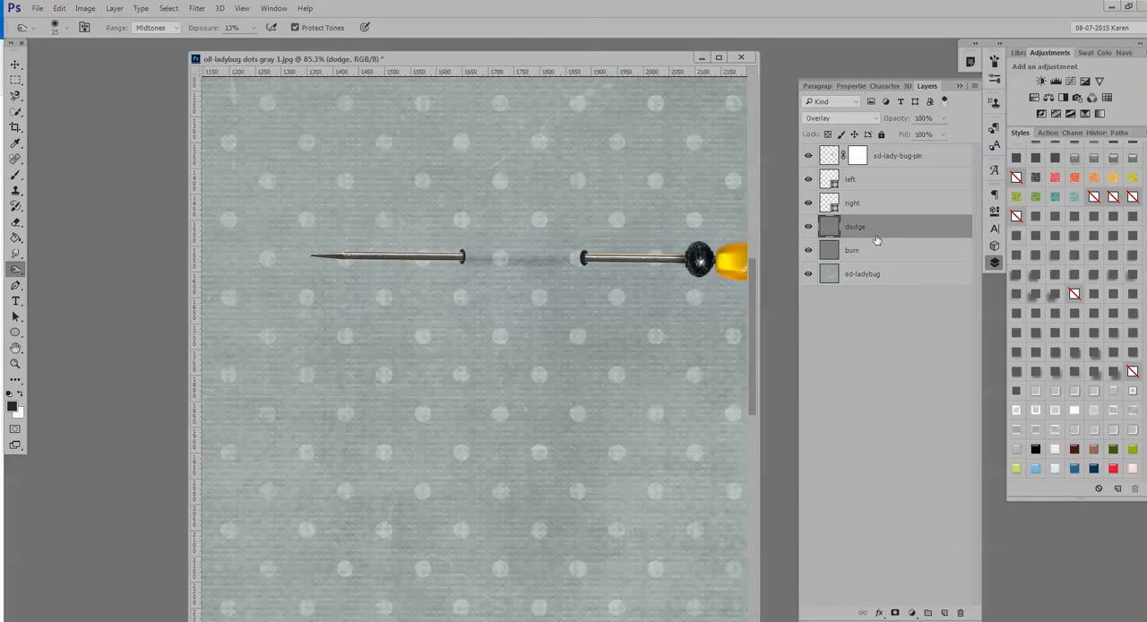
right_click(13, 269)
left_click(54, 270)
scroll(489, 248, "up", 3)
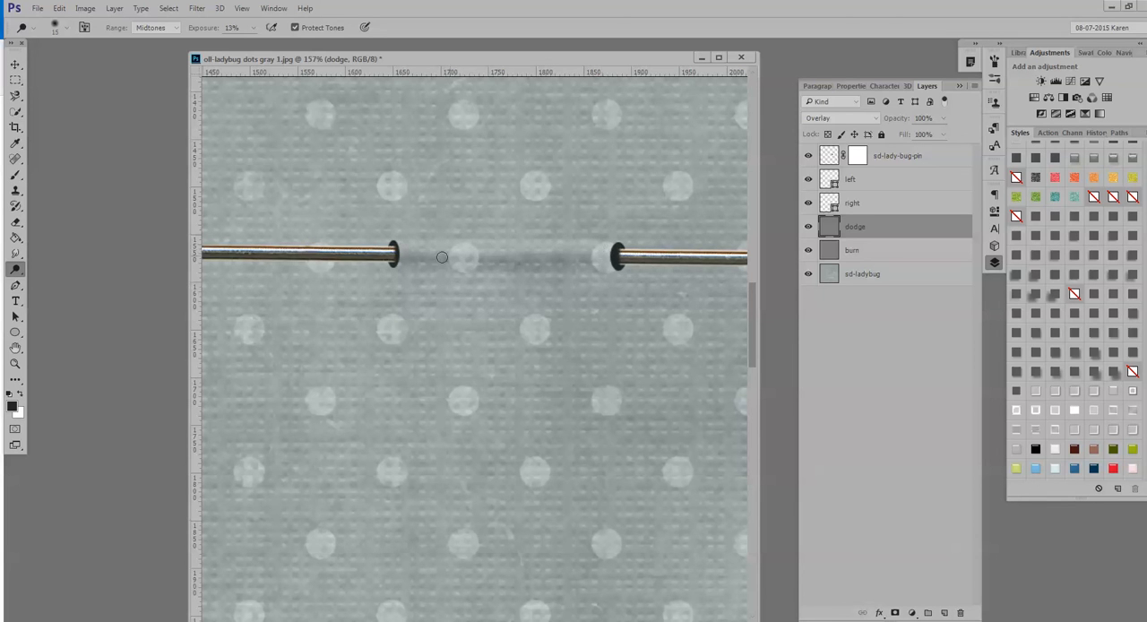
scroll(442, 257, "down", 4)
scroll(442, 338, "down", 2)
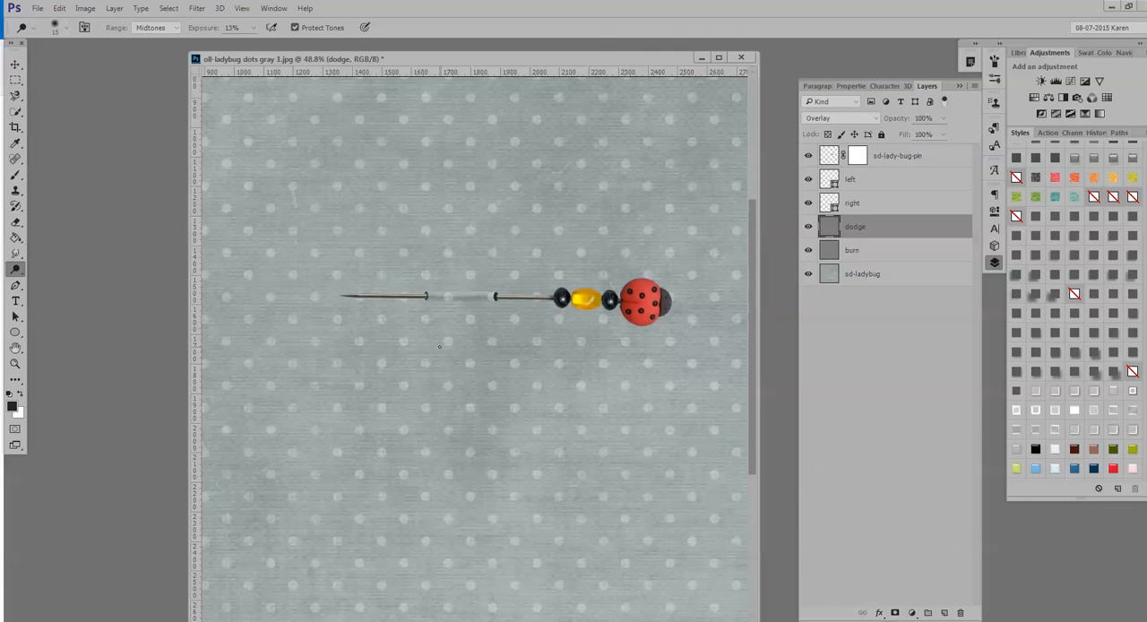
scroll(495, 356, "down", 2)
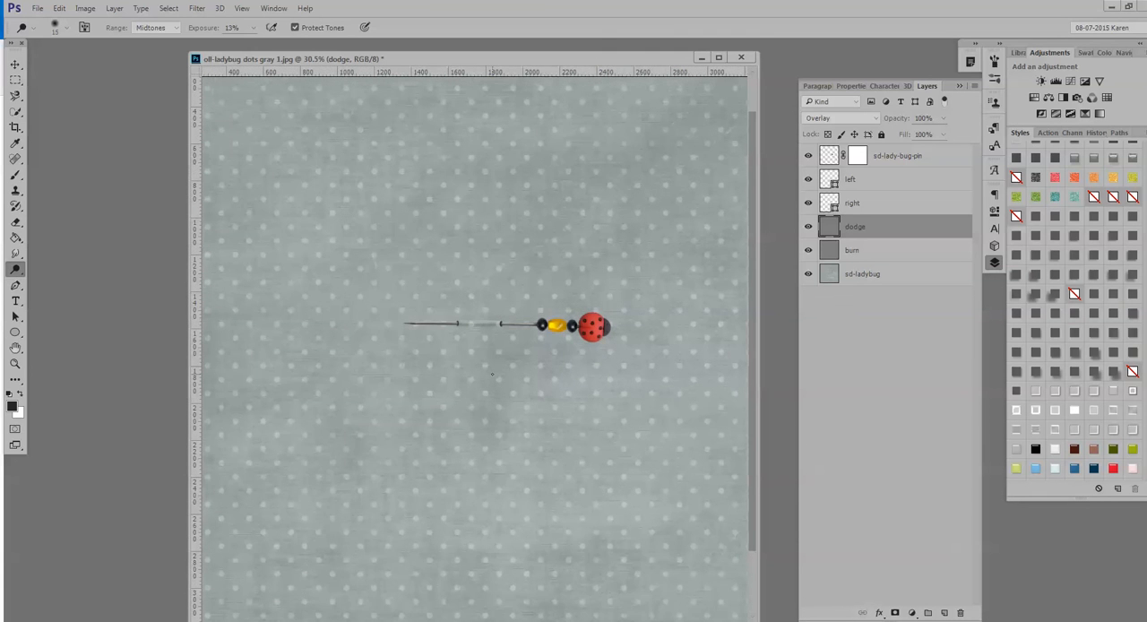
scroll(491, 375, "up", 3)
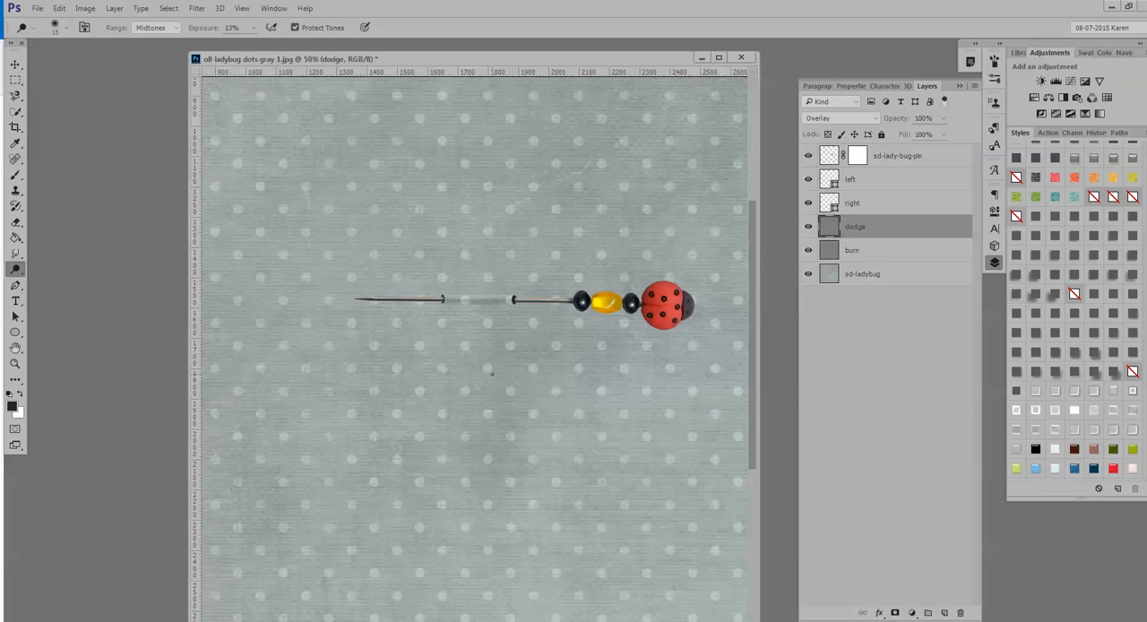
scroll(491, 366, "up", 1)
scroll(479, 333, "up", 5)
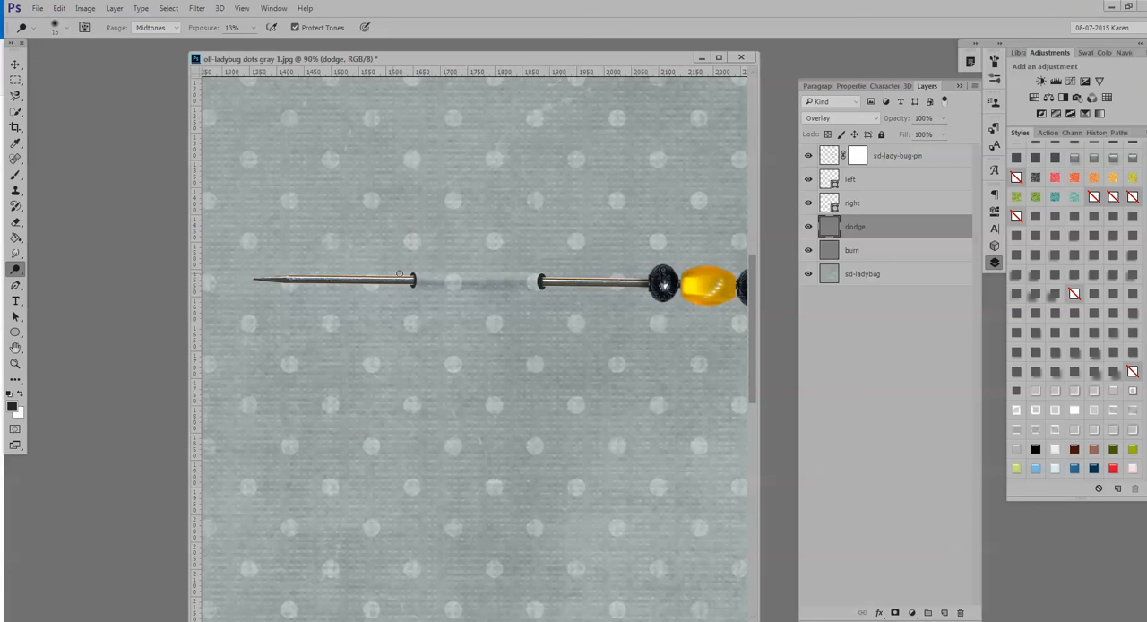
left_click_drag(419, 278, 522, 279)
Deepen the shadow along the lower side of the strip between the pin holes on the burn layer with the Burn tool.
left_click(847, 251)
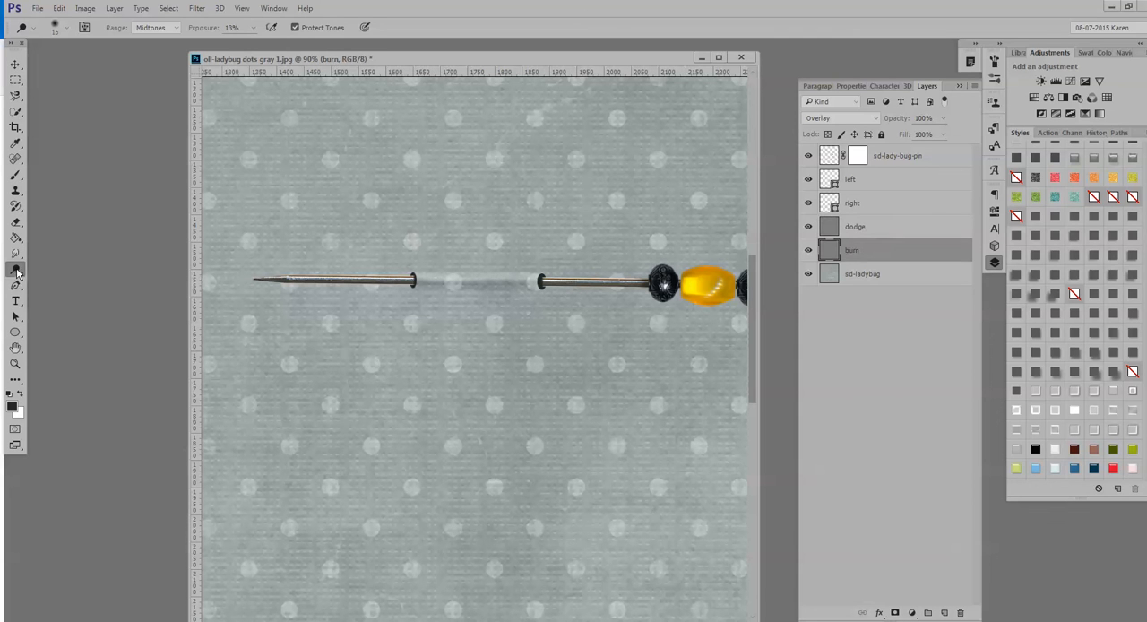
right_click(23, 271)
left_click(68, 281)
left_click_drag(490, 285, 526, 285)
scroll(543, 332, "down", 5)
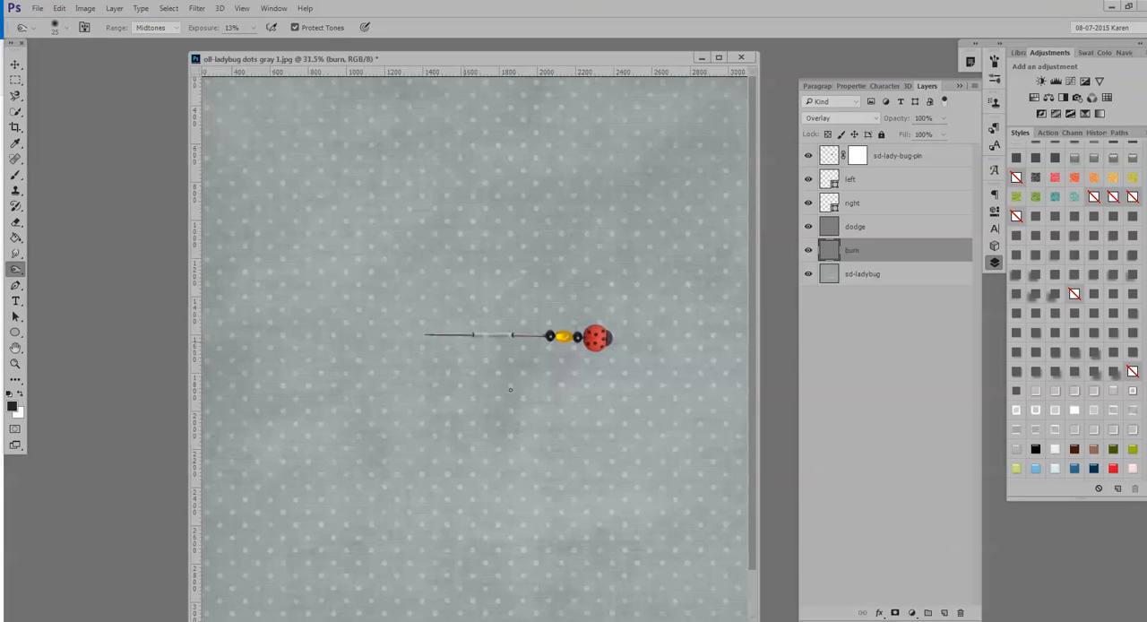
scroll(504, 388, "up", 3)
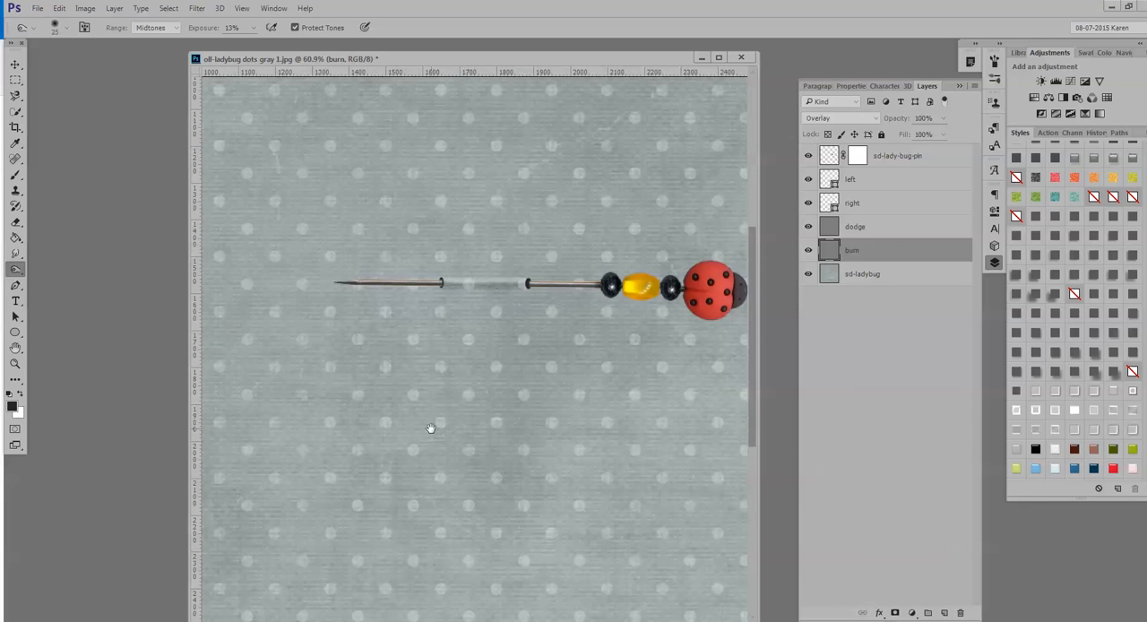
left_click_drag(436, 429, 381, 416)
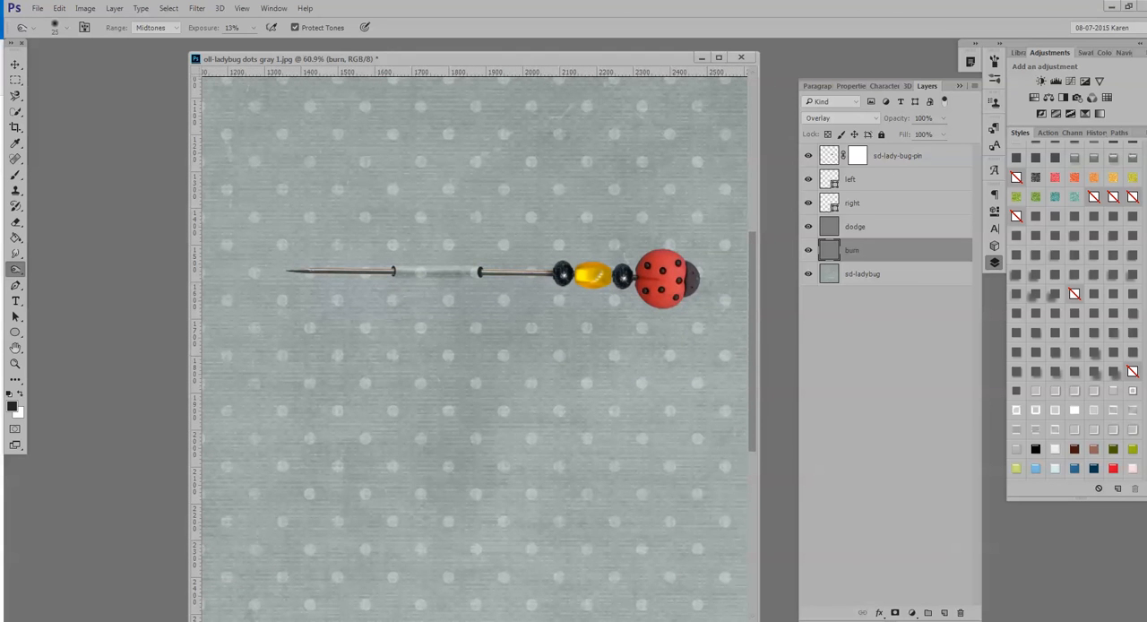
Apply the sd-drop-shadow-120 style to the burn layer, and undo an attempt to clear that style.
left_click(1094, 299)
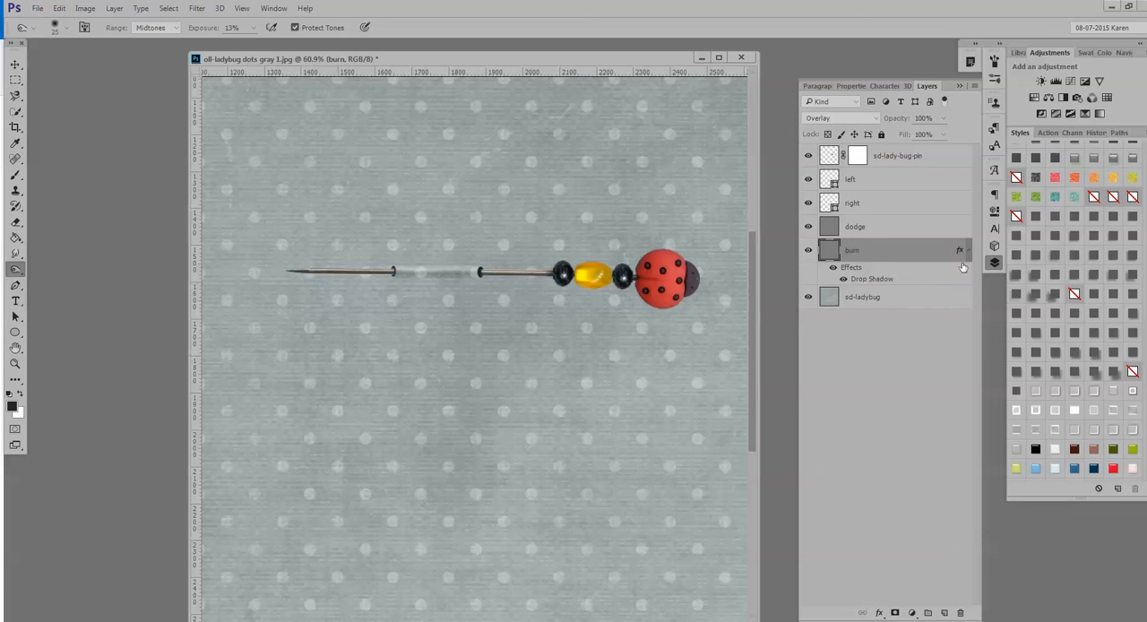
left_click(1011, 218)
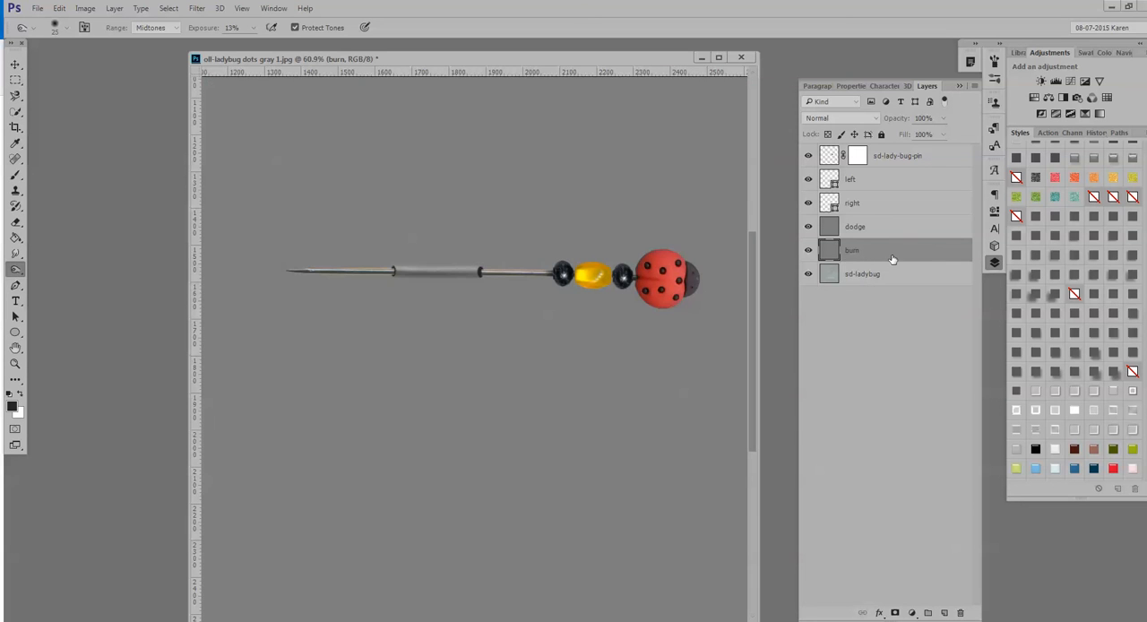
key("ctrl+z")
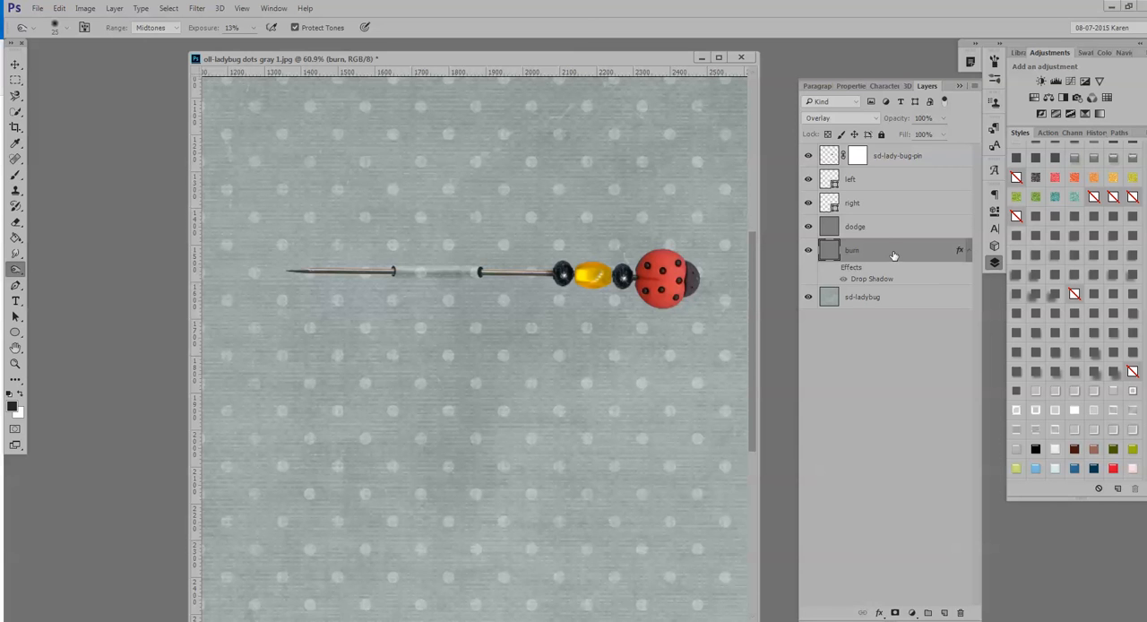
Apply a drop shadow style to the sd-lady-bug-pin layer and set the shadow's opacity to 91%.
left_click(920, 157)
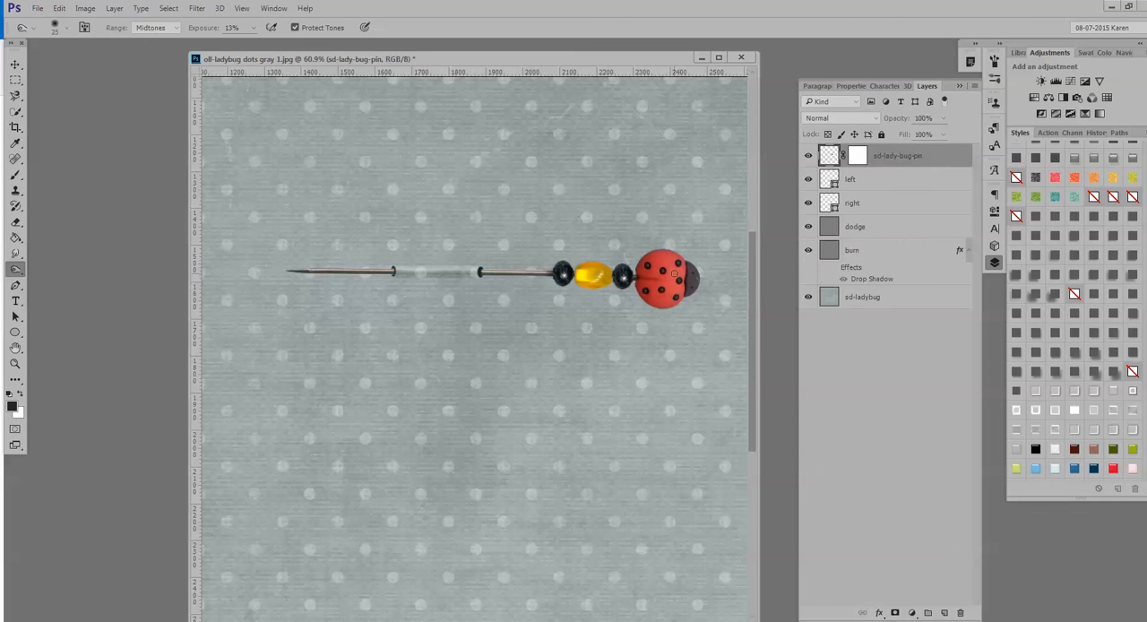
left_click(1093, 297)
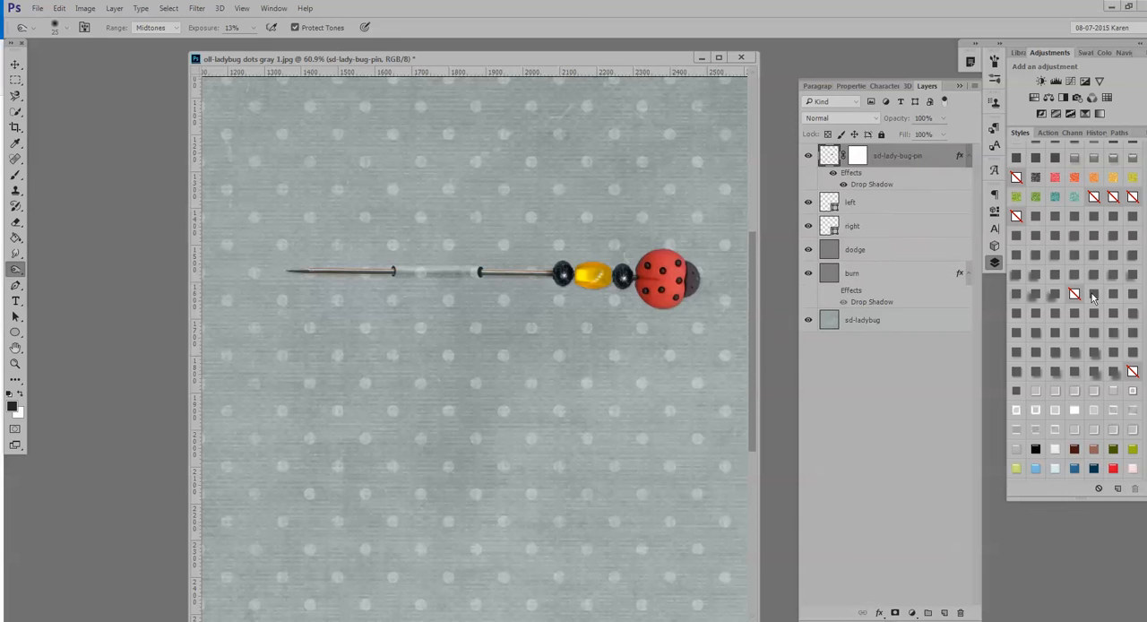
double_click(911, 186)
left_click_drag(674, 297, 586, 325)
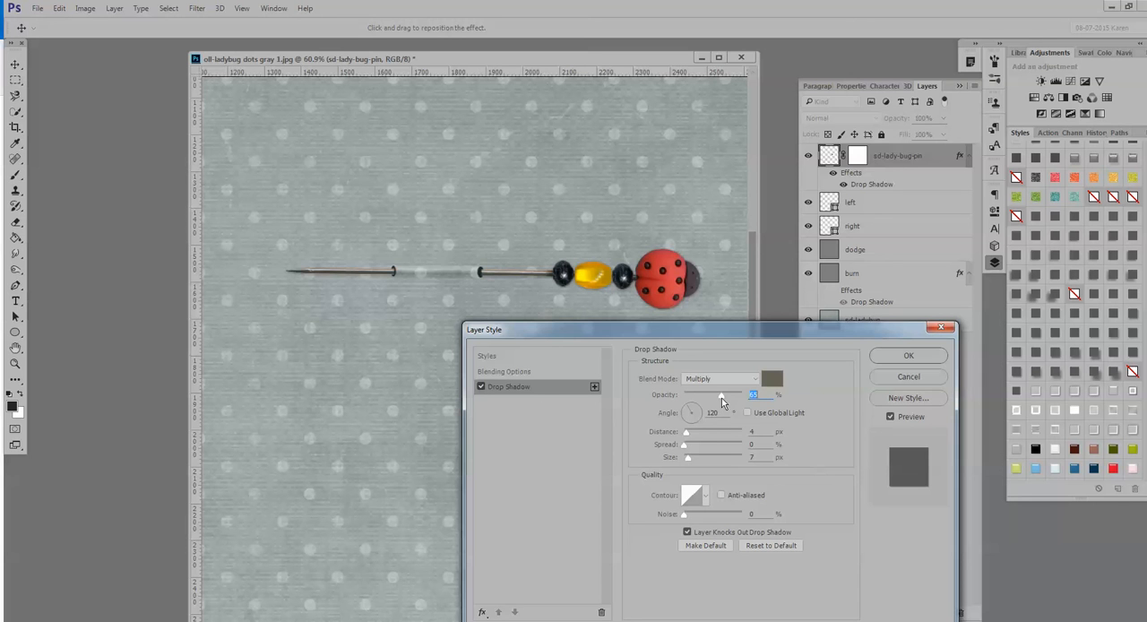
left_click_drag(720, 400, 725, 401)
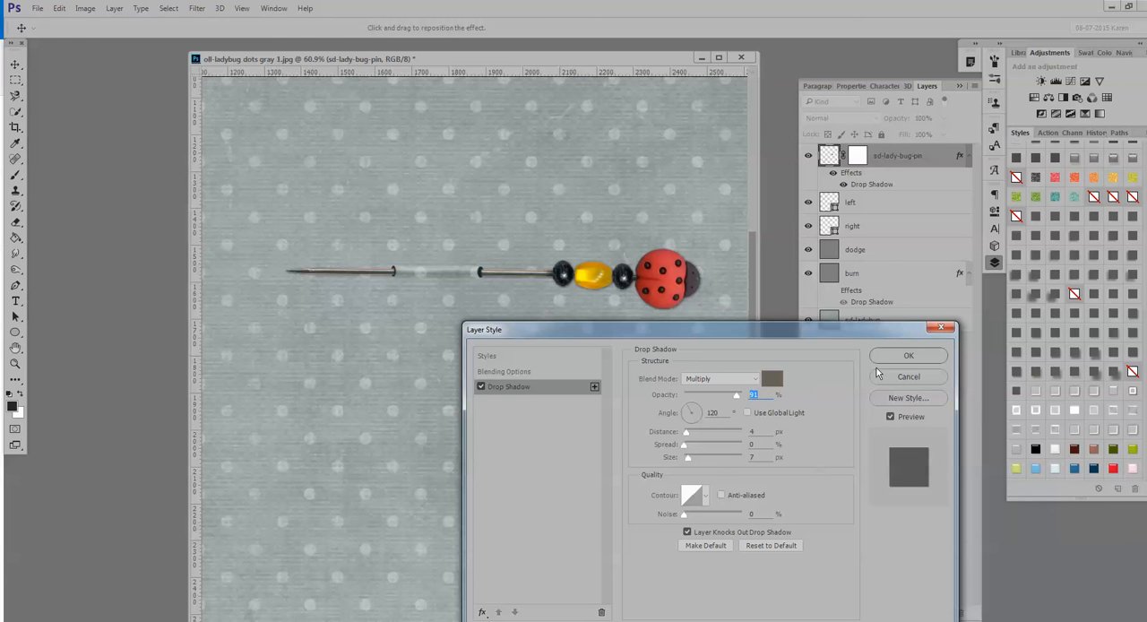
left_click(907, 358)
Examine the pin and its drop shadow against the paper at several zoom levels.
scroll(584, 290, "down", 2)
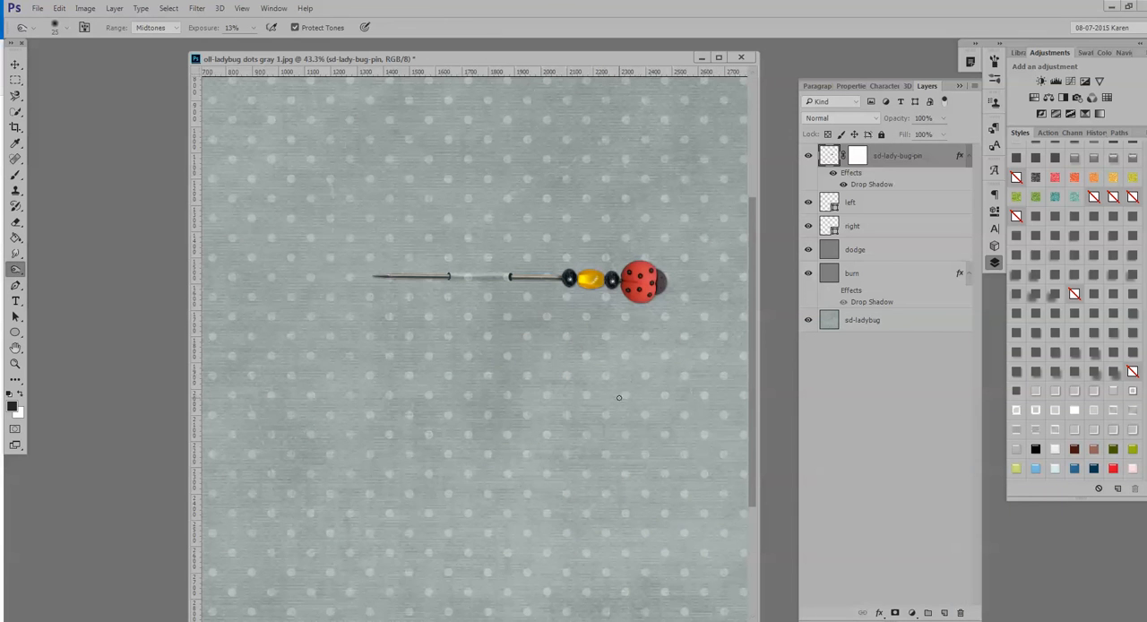
scroll(532, 365, "up", 2)
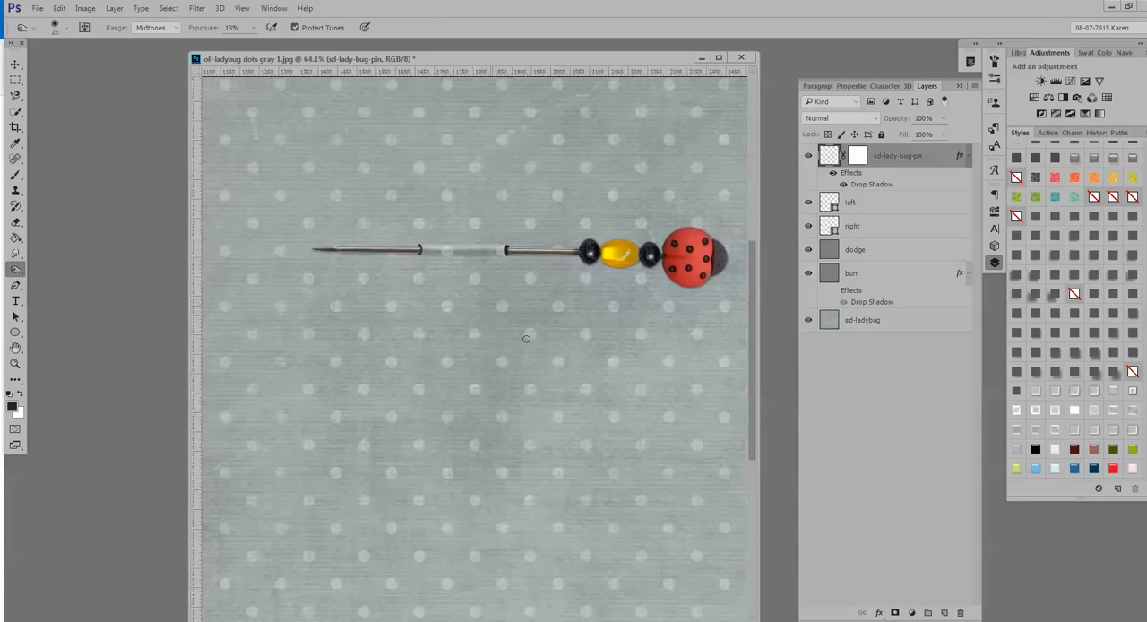
scroll(526, 345, "down", 4)
scroll(526, 345, "down", 1)
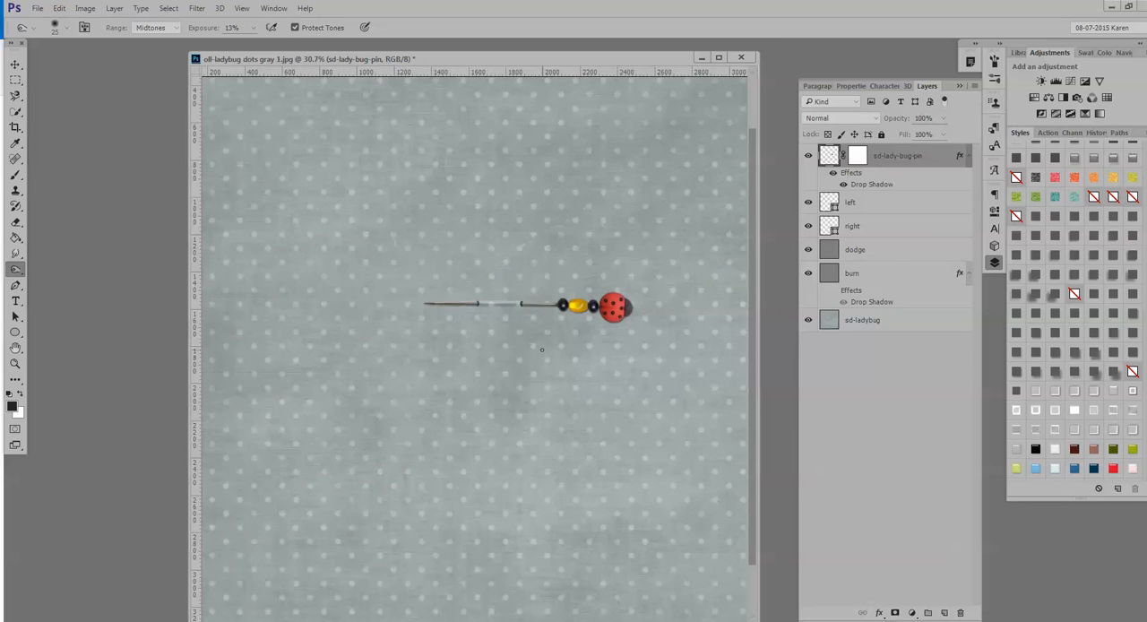
scroll(541, 350, "up", 4)
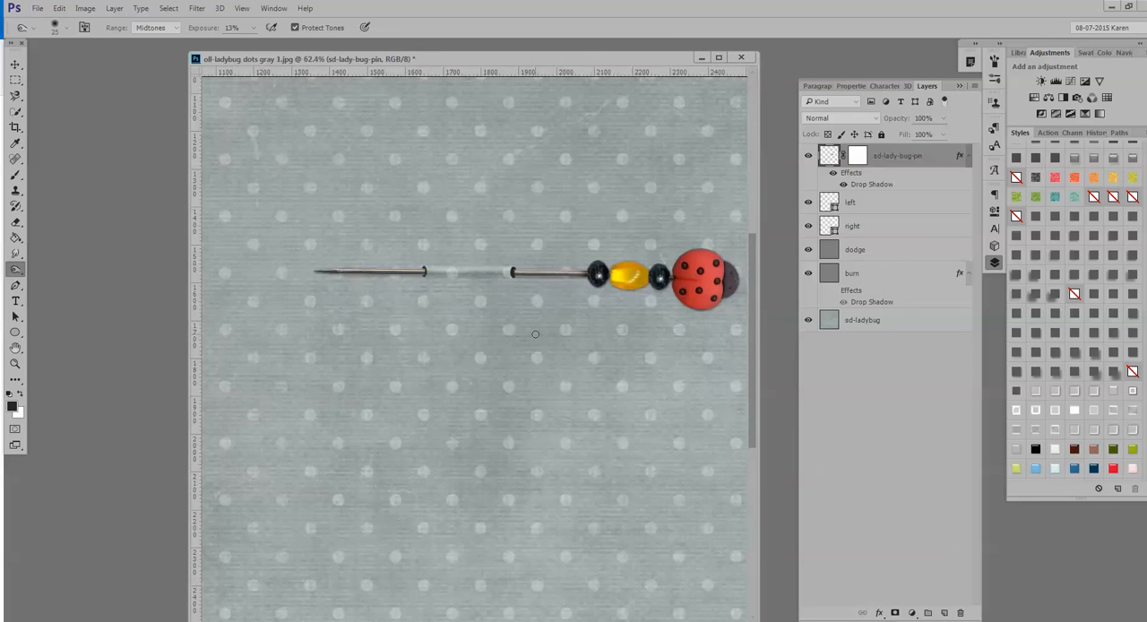
scroll(535, 333, "up", 1)
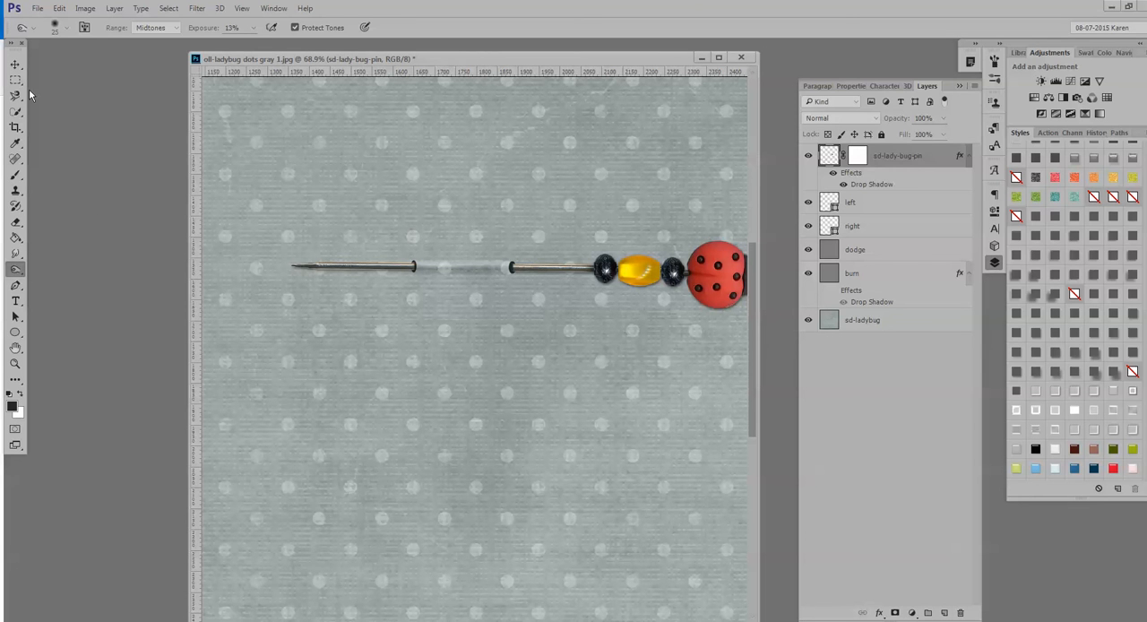
Warp the right pin hole, pulling both corners on its outer edge slightly inward toward the pin shaft.
scroll(521, 306, "up", 3)
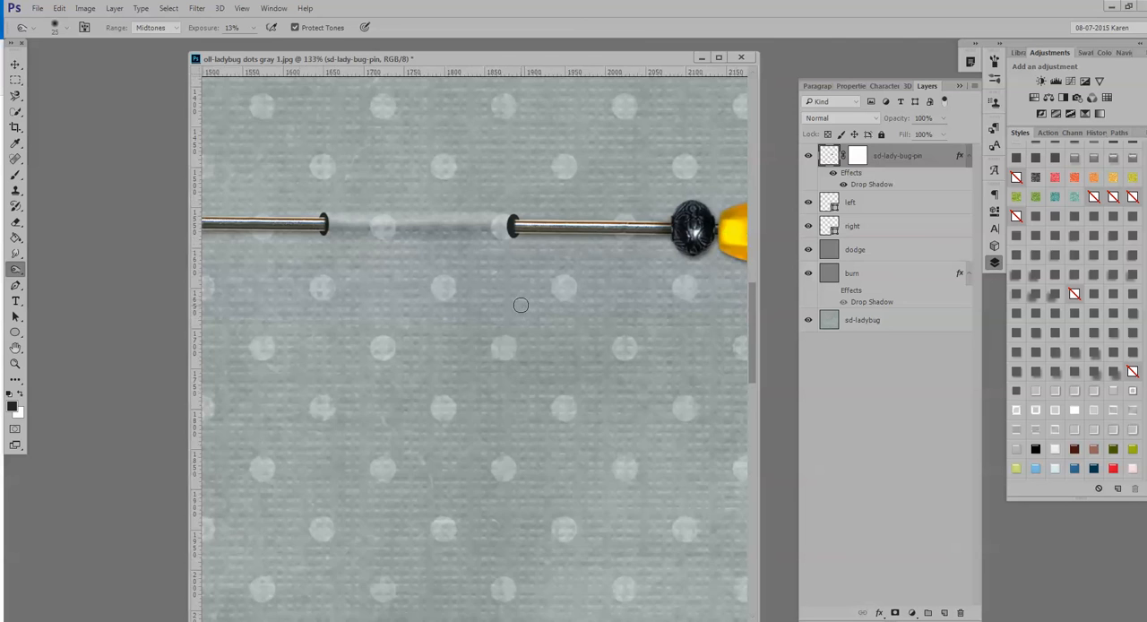
scroll(521, 305, "up", 1)
key("v")
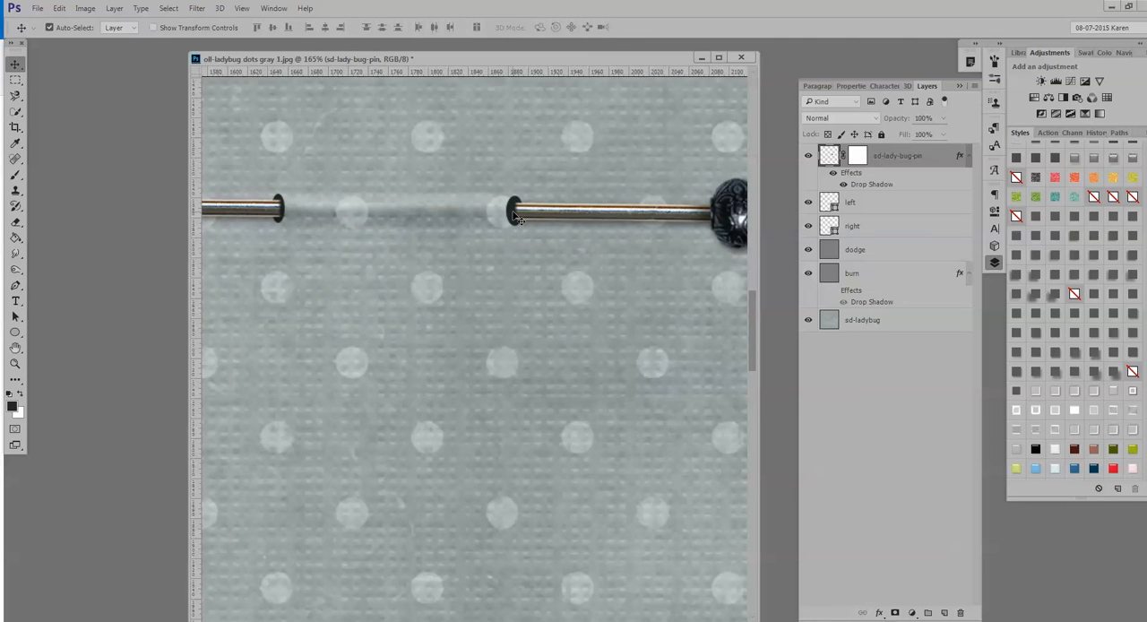
left_click(517, 218)
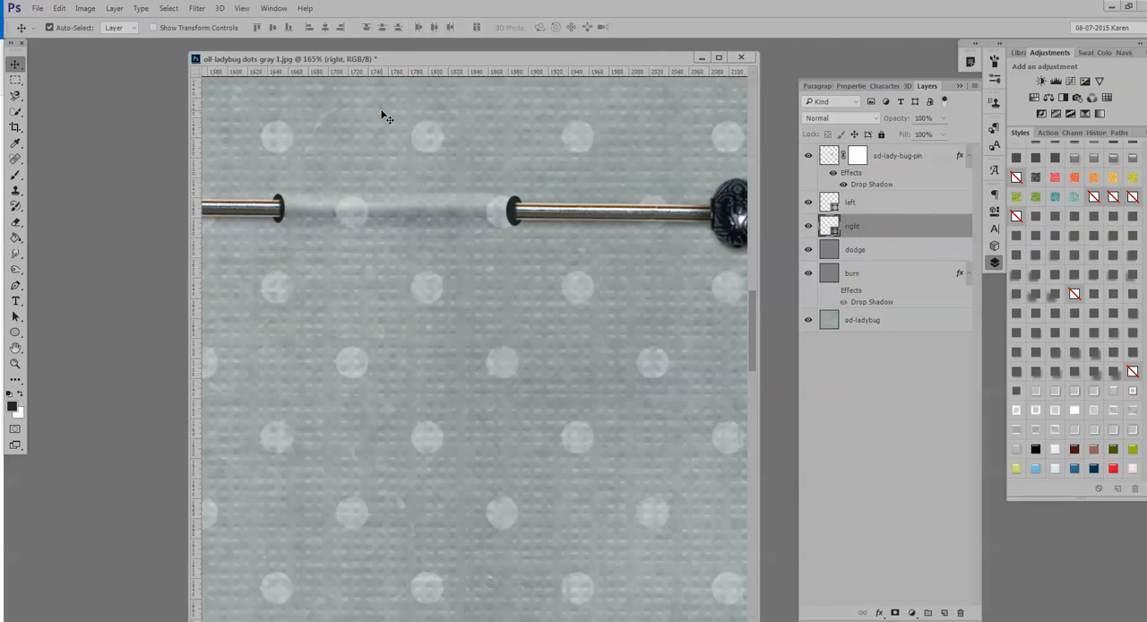
key("ctrl+t")
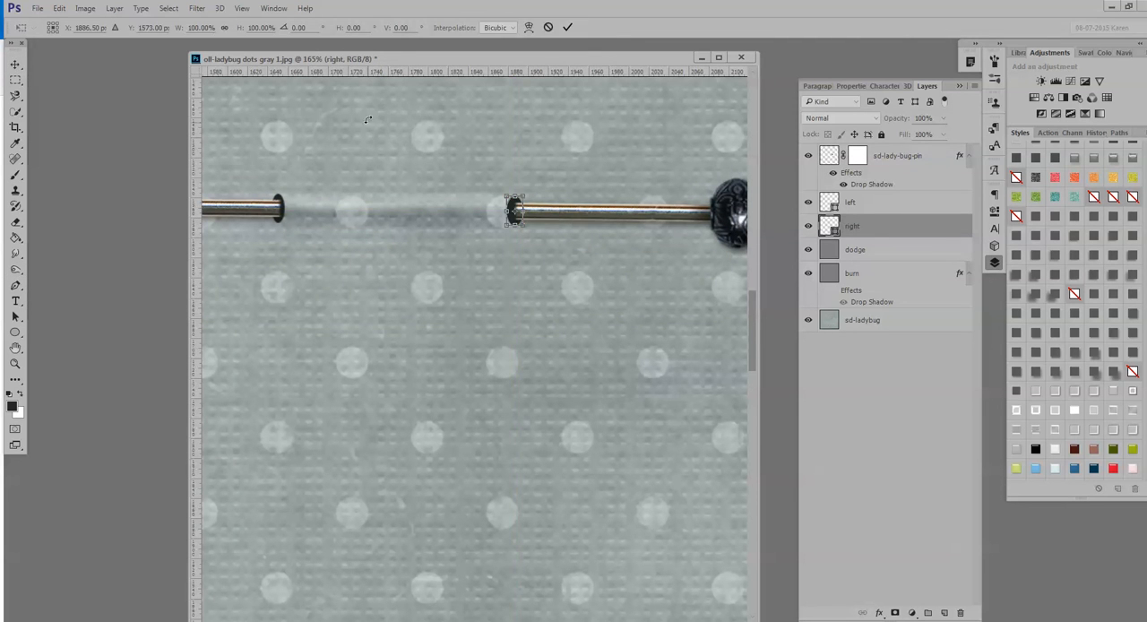
scroll(587, 240, "up", 3)
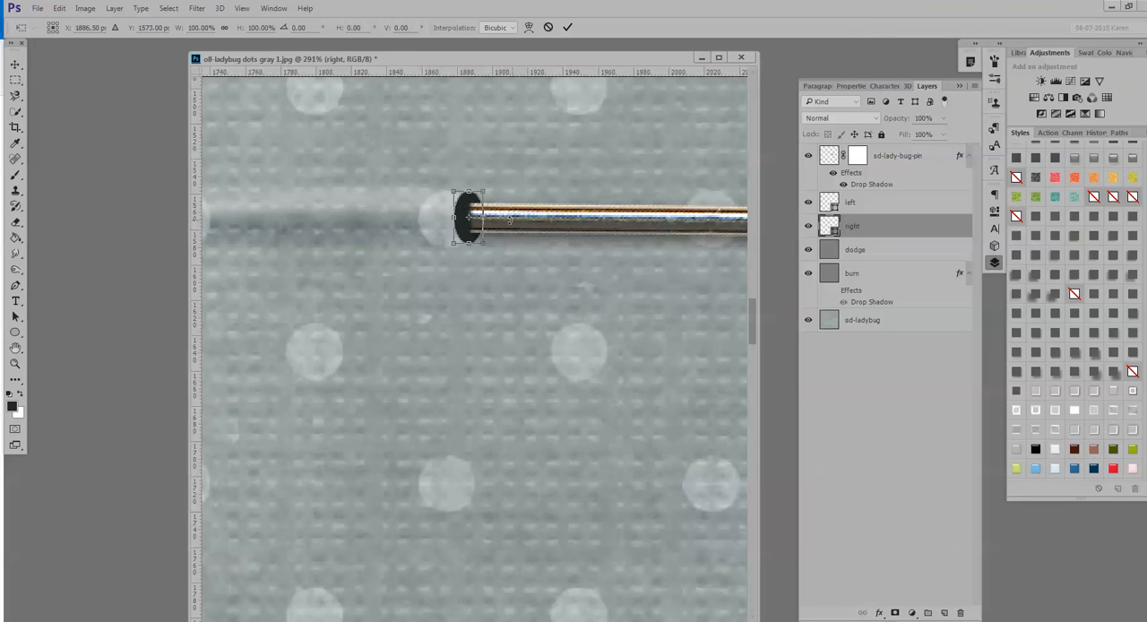
right_click(465, 215)
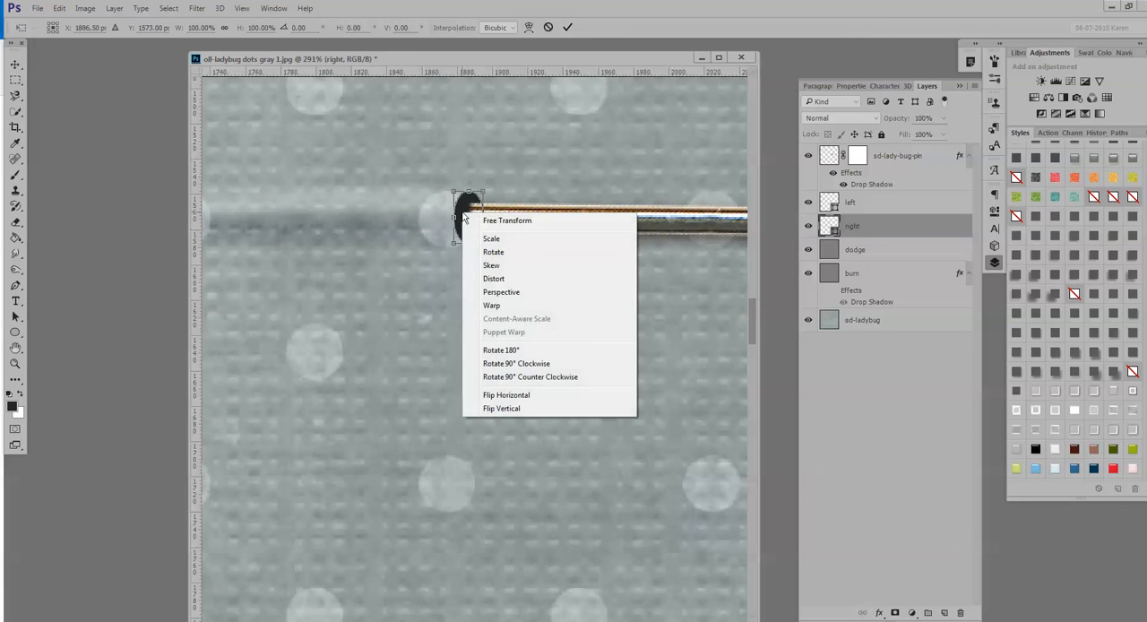
left_click(488, 306)
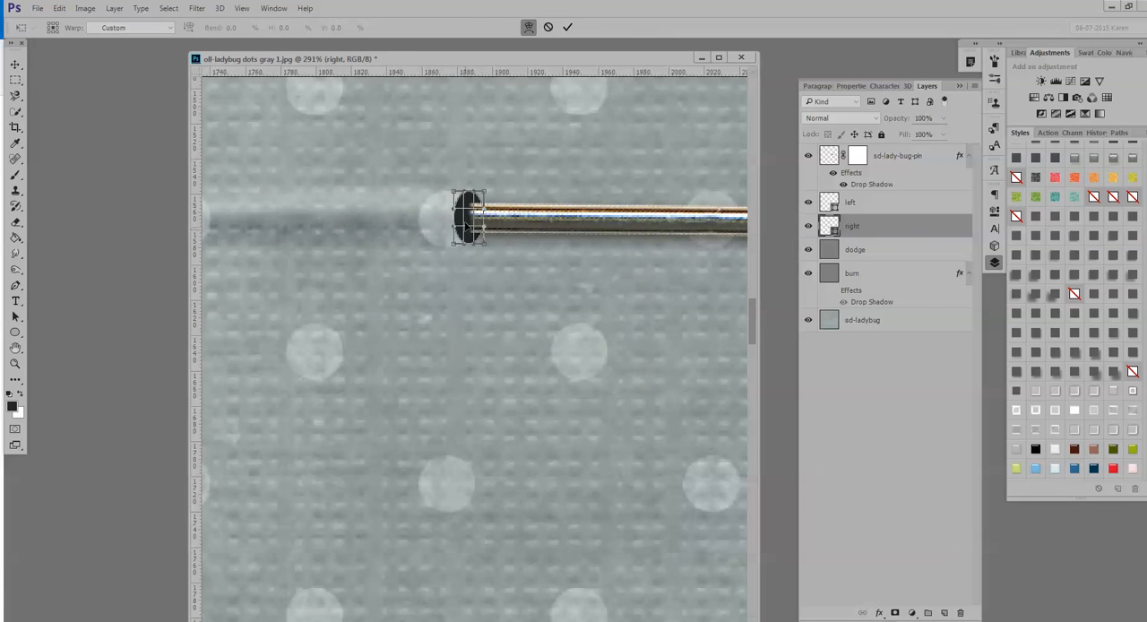
left_click_drag(455, 193, 462, 193)
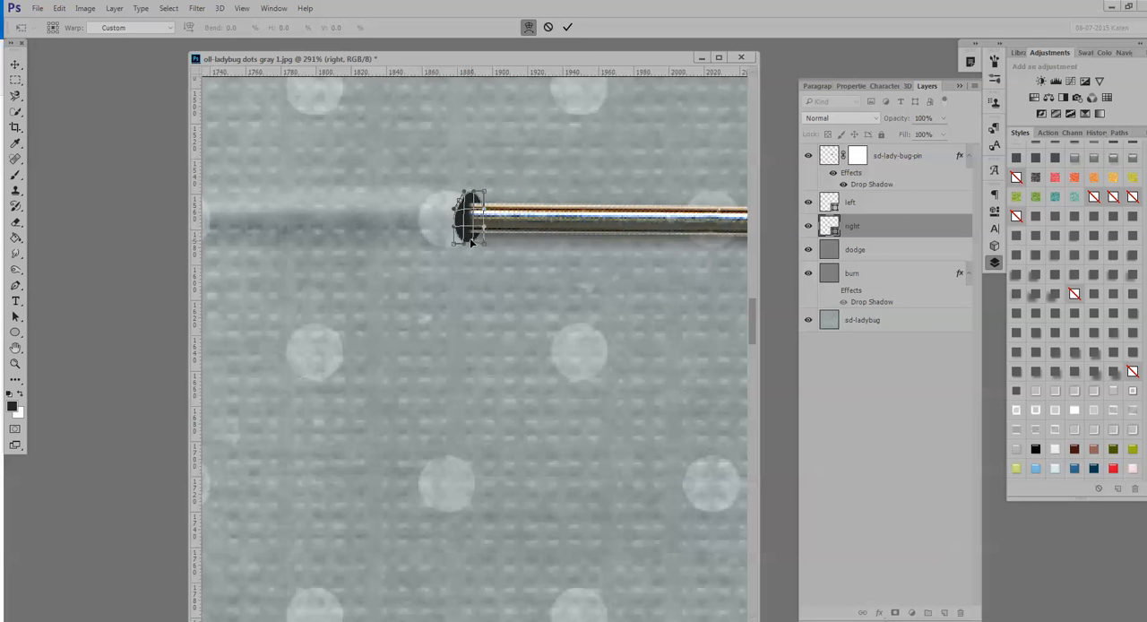
left_click_drag(456, 243, 475, 195)
left_click(567, 27)
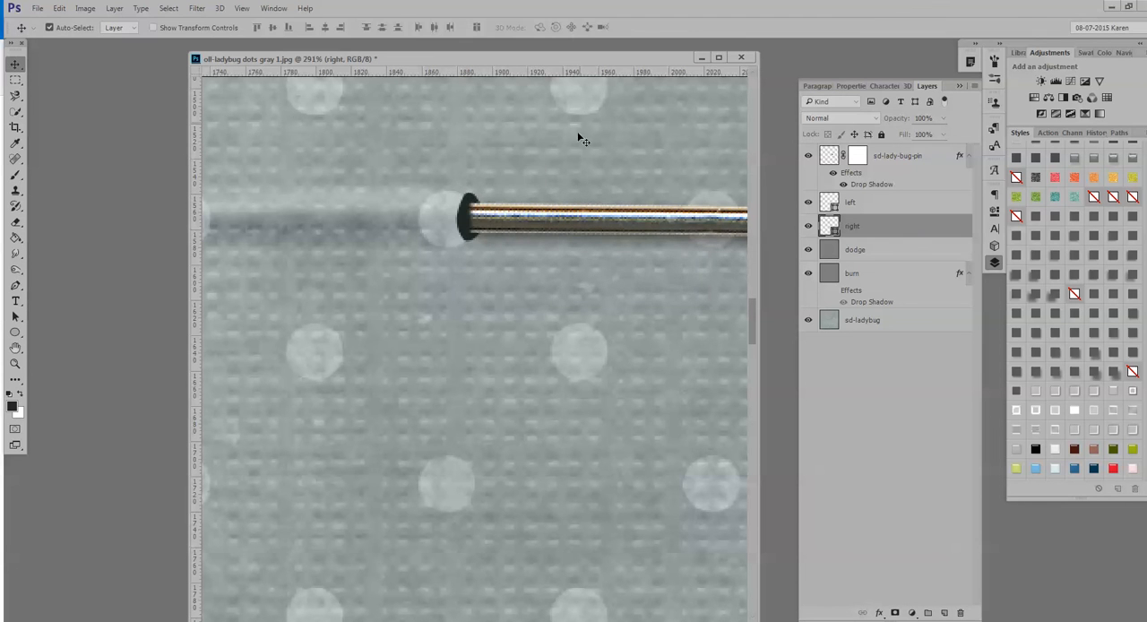
Try Multiply and further blend modes on the right pin hole layer, and set it back to Normal.
scroll(573, 175, "down", 2)
scroll(527, 268, "down", 4)
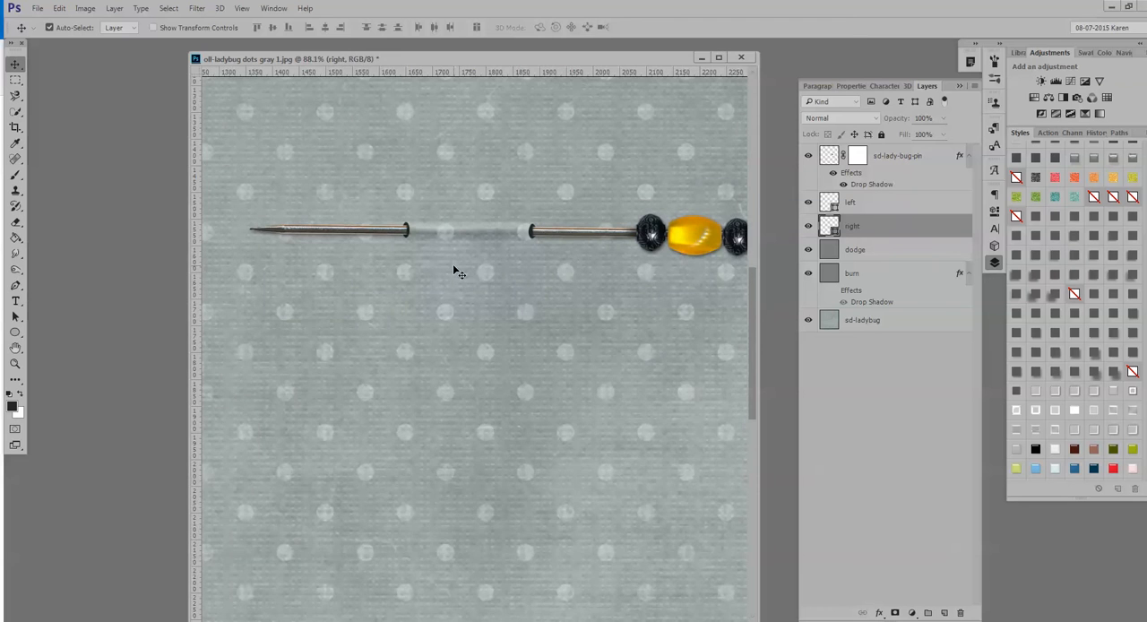
scroll(453, 264, "up", 1)
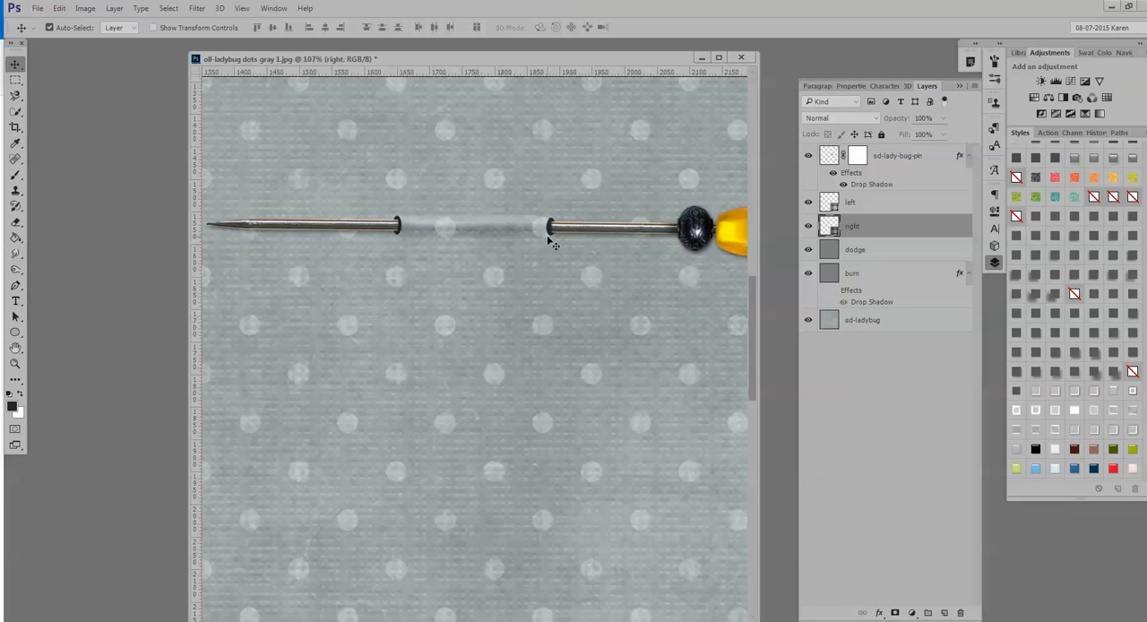
left_click(816, 119)
left_click(823, 156)
key("Down")
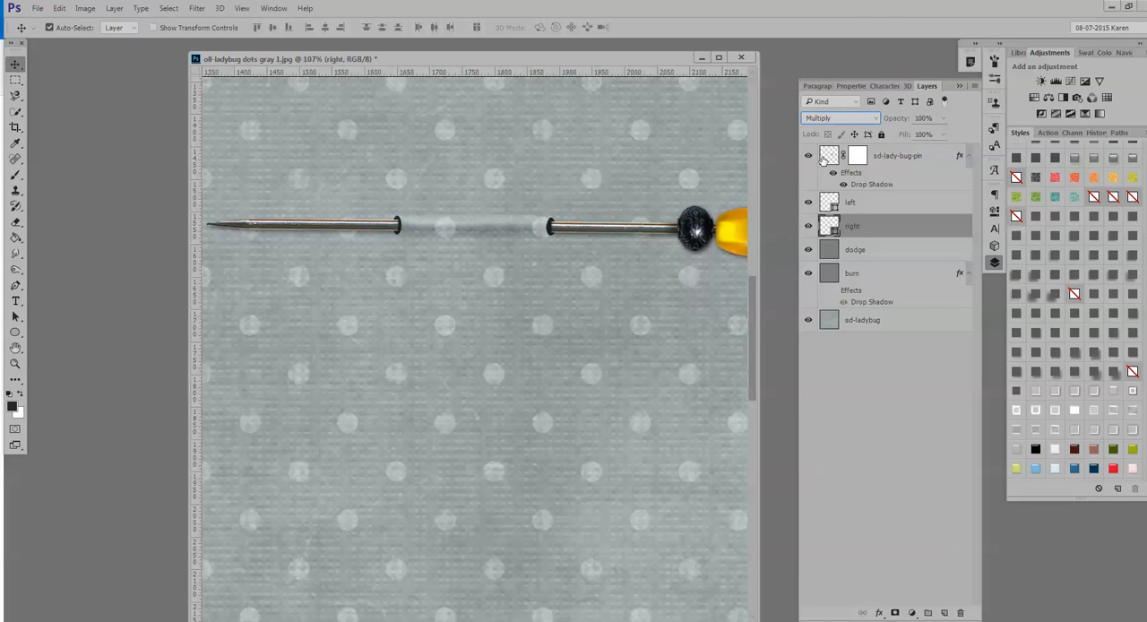
key("Down")
key("Down")
key("Down")
key("Down")
key("Down")
left_click(834, 121)
left_click(828, 131)
Apply the last saved style, with Bevel & Emboss and Outer Glow, to the left pin hole layer.
left_click(429, 248)
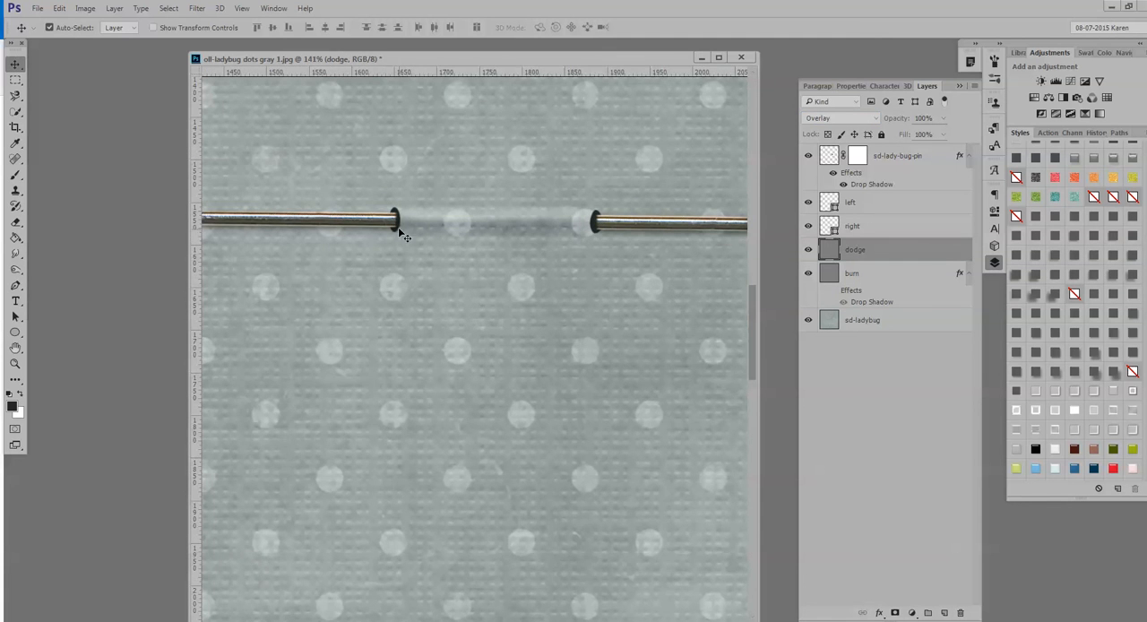
left_click(399, 226)
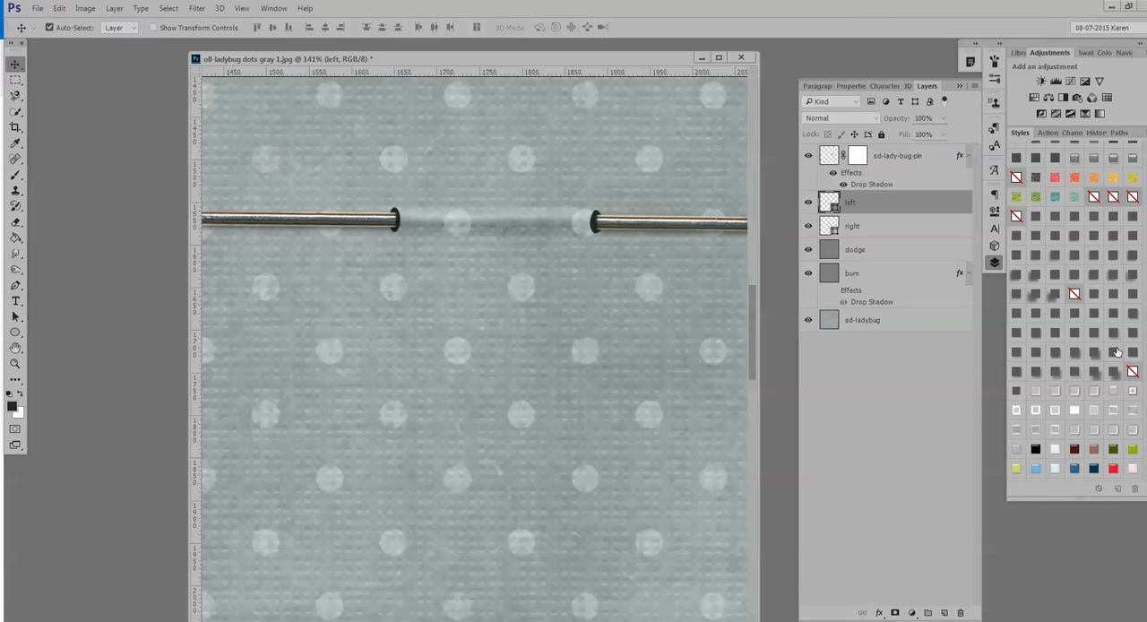
scroll(1074, 313, "down", 3)
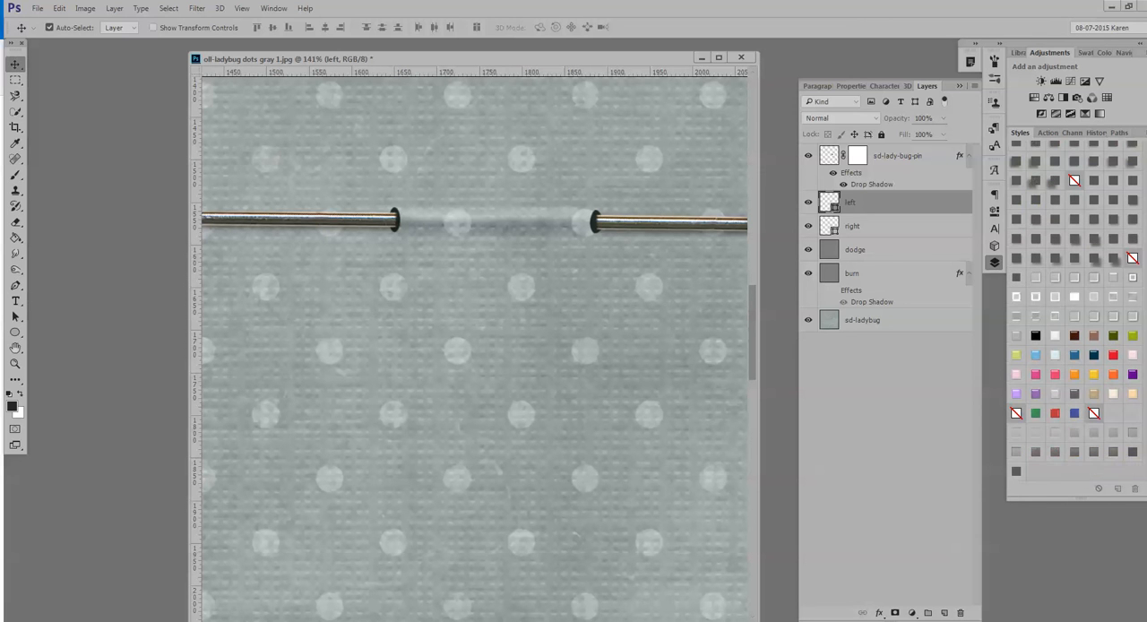
left_click(1016, 472)
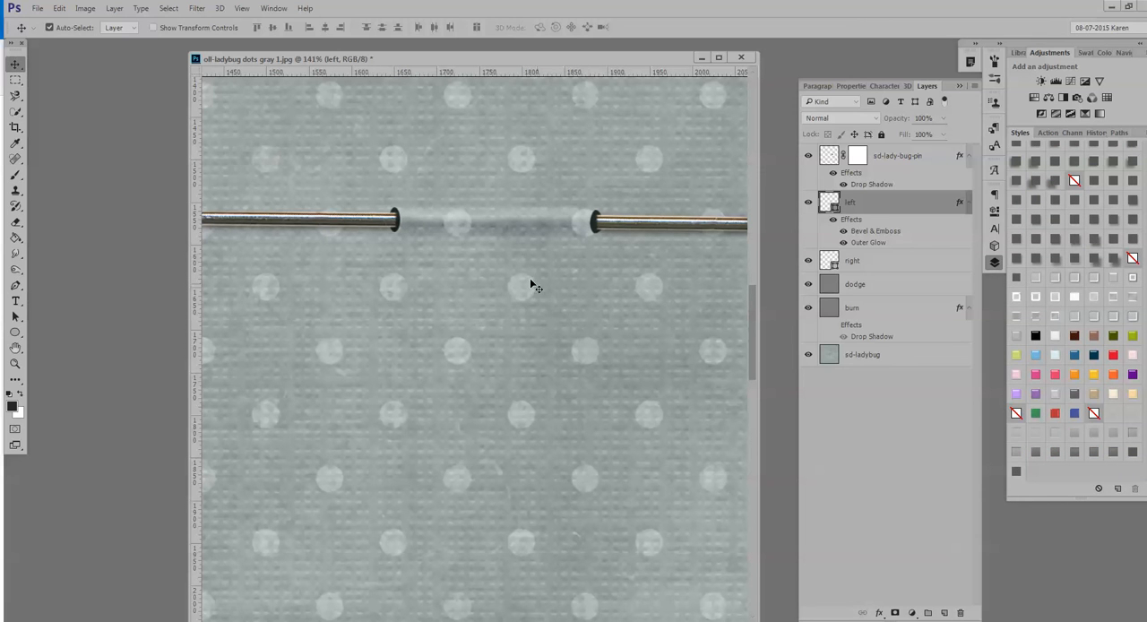
scroll(434, 242, "up", 1)
scroll(421, 242, "up", 3)
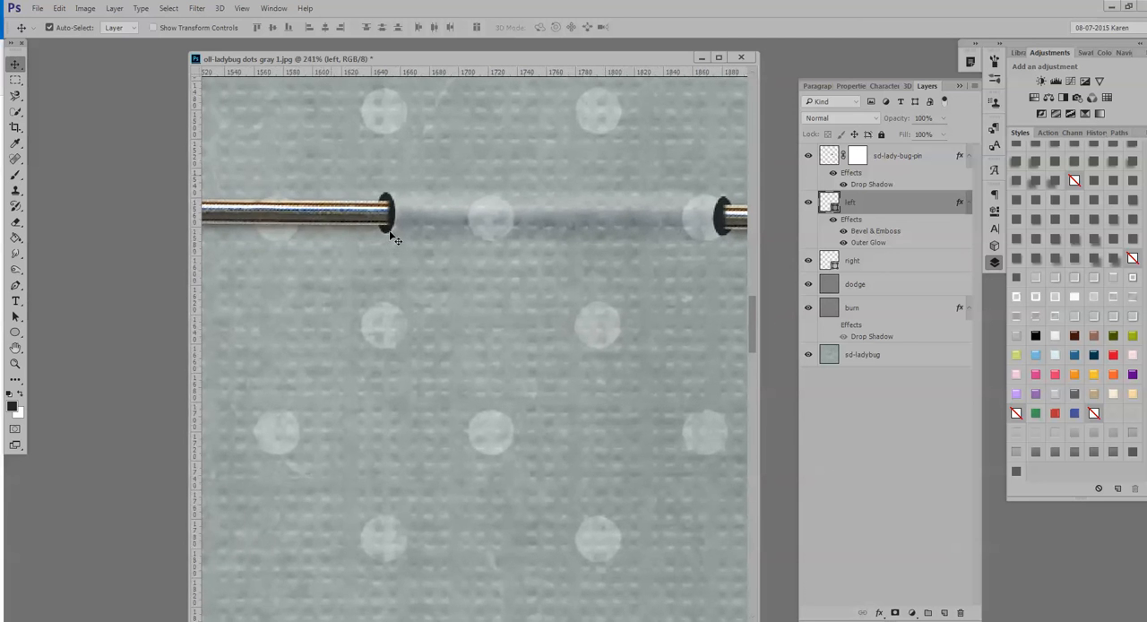
scroll(399, 241, "down", 1)
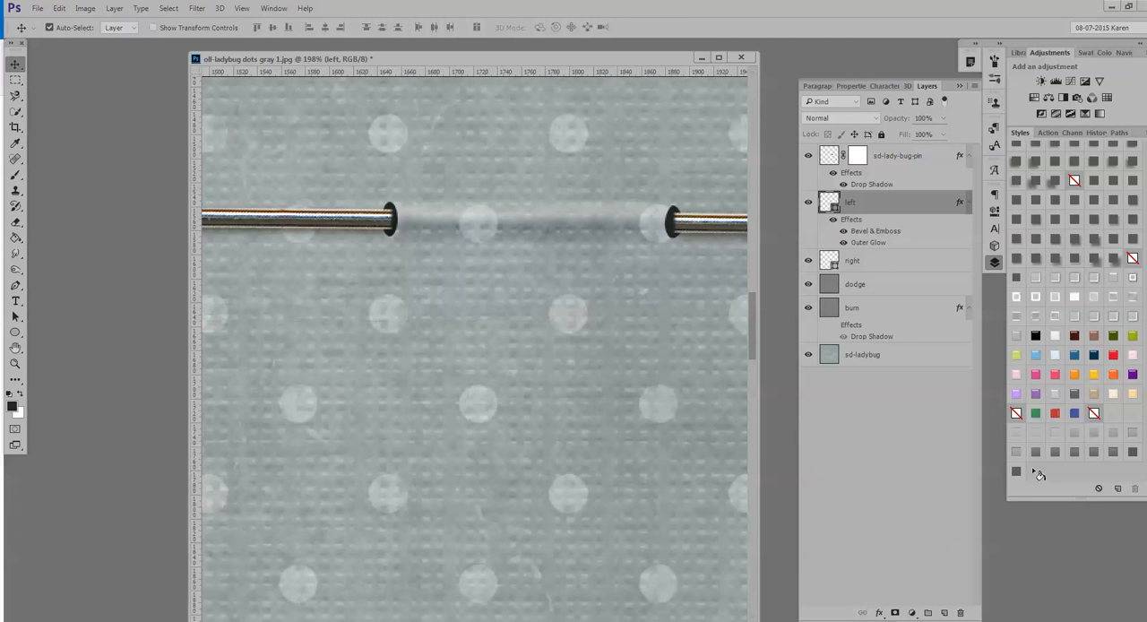
Review the left pin hole's Bevel & Emboss and Outer Glow settings, comparing the hole with the glow off and on.
double_click(914, 234)
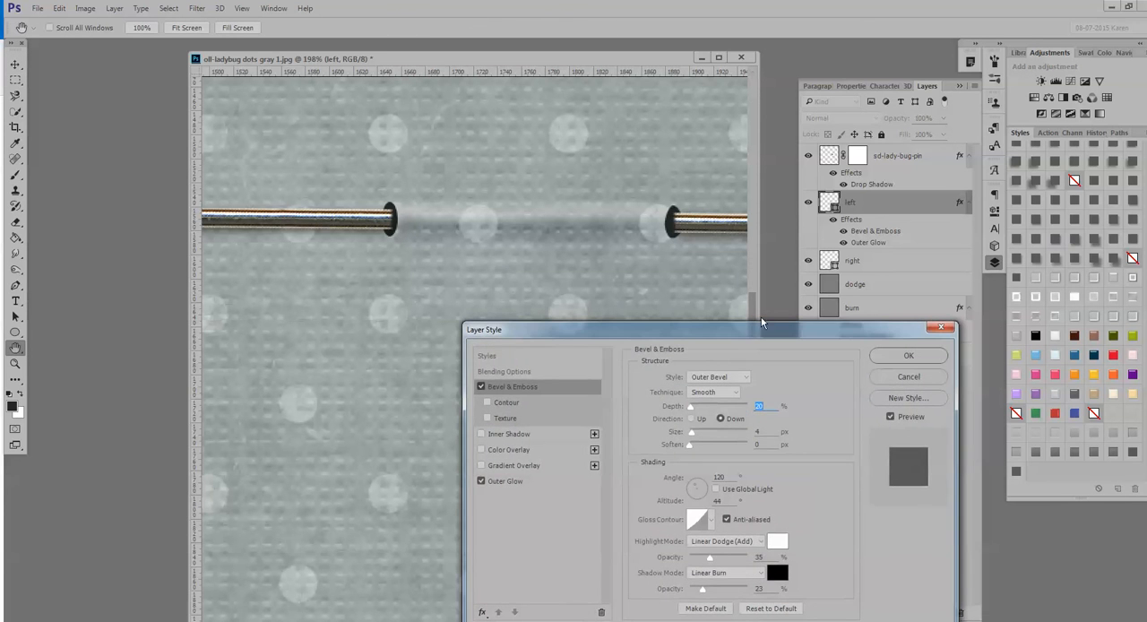
left_click_drag(754, 330, 760, 281)
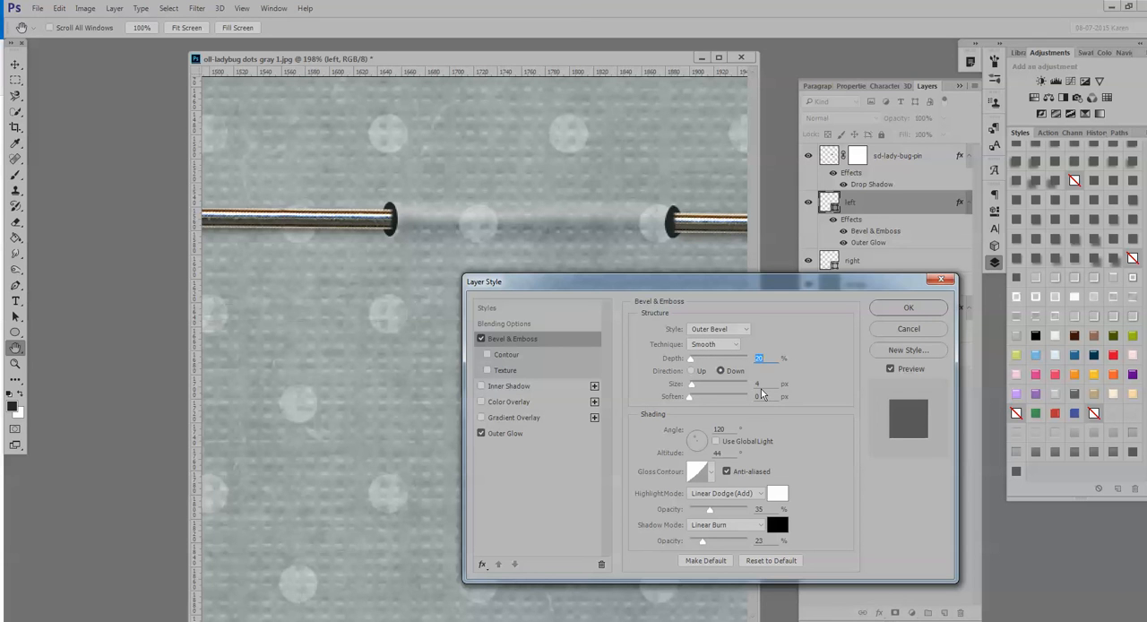
left_click(509, 434)
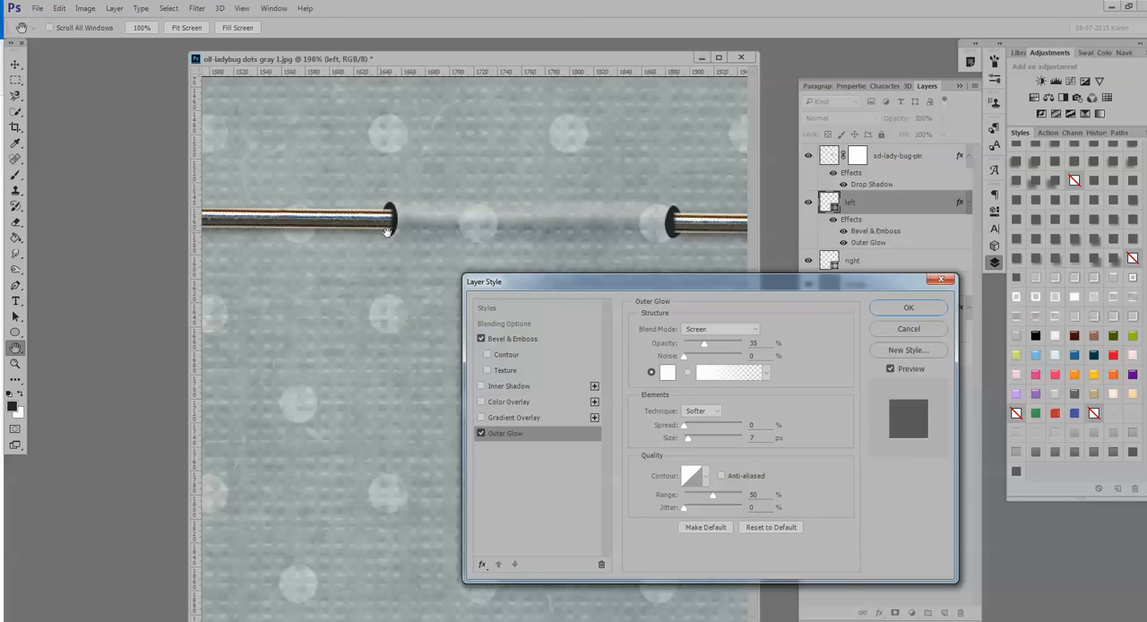
left_click(481, 433)
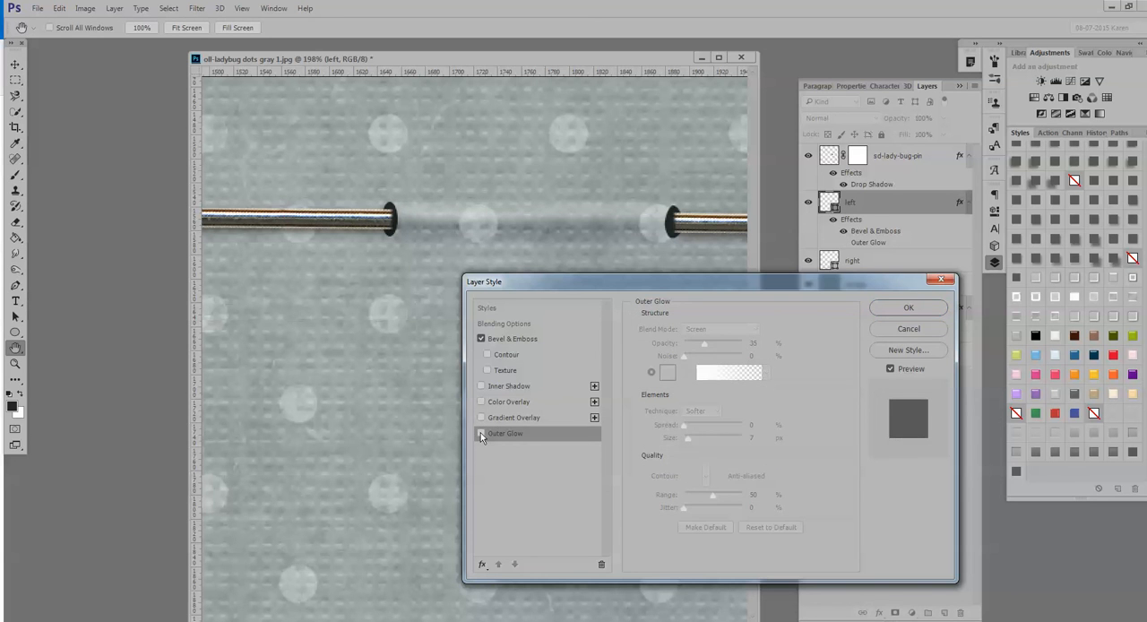
left_click(481, 434)
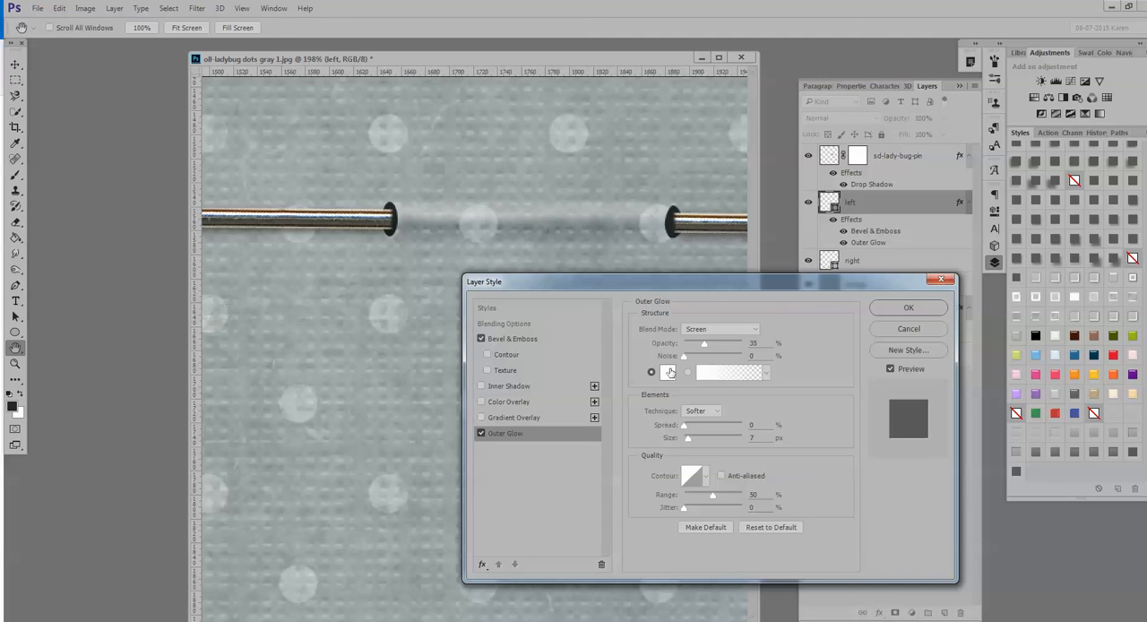
left_click(908, 307)
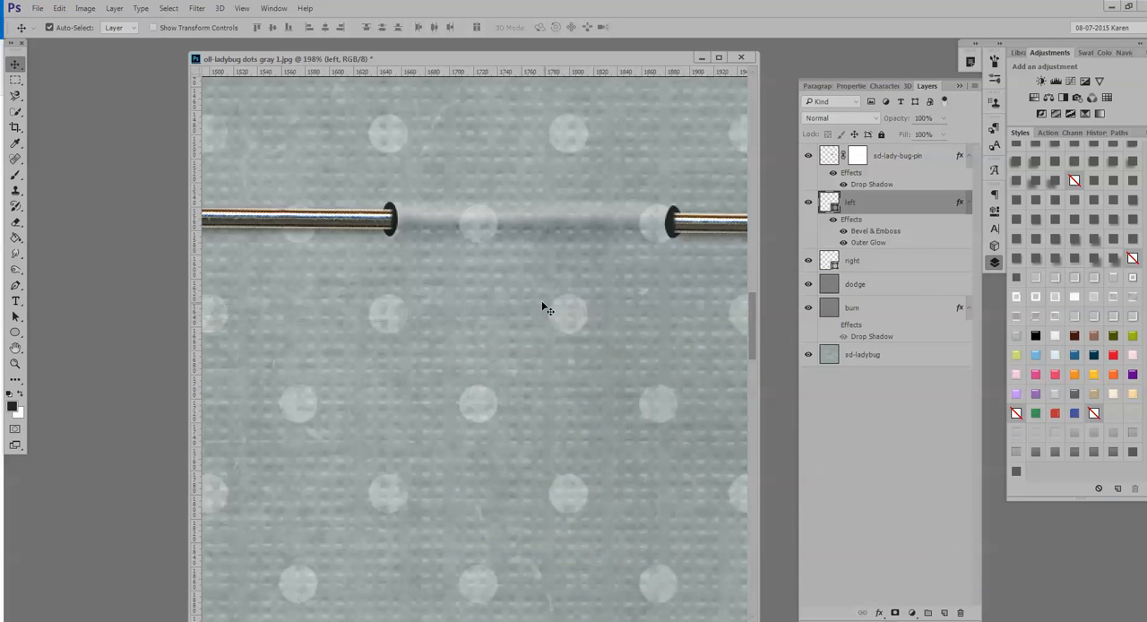
scroll(507, 289, "down", 5)
scroll(508, 290, "down", 4)
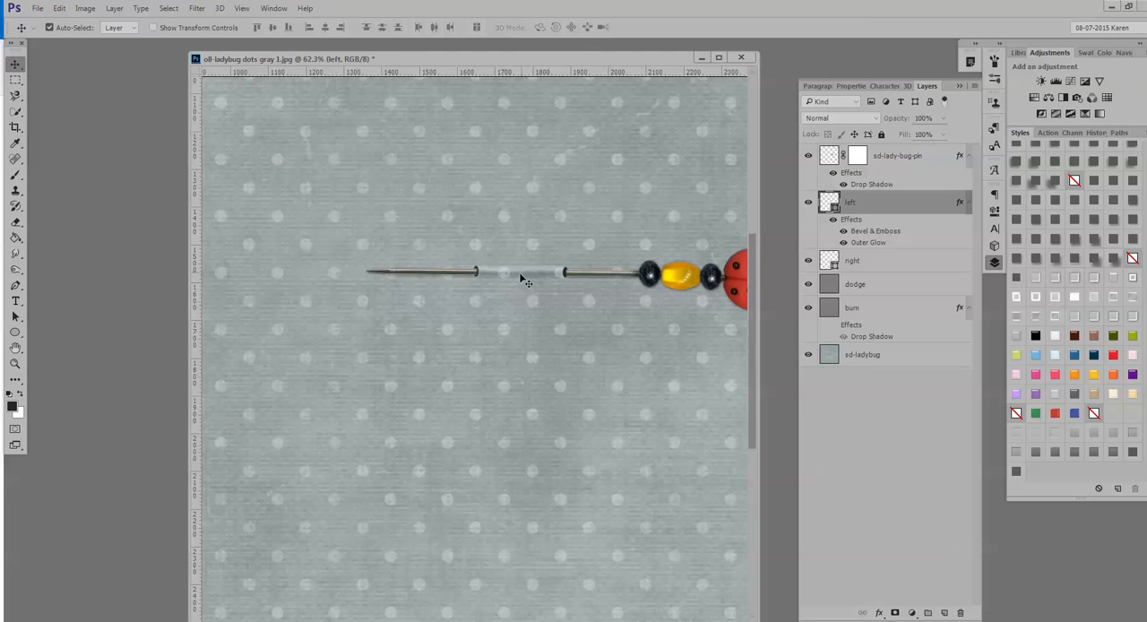
left_click_drag(544, 374, 484, 377)
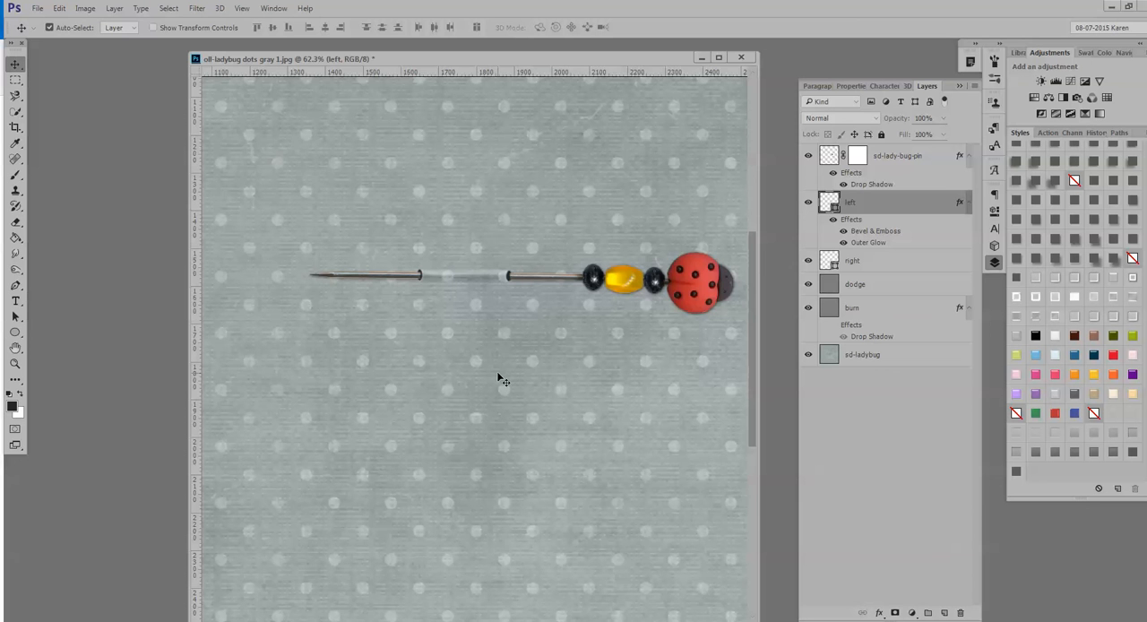
Replace the left pin hole's style with a hidden drop shadow, and apply a saved drop shadow style with 40 px distance and 50 px size to the ladybug pin.
scroll(500, 376, "down", 4)
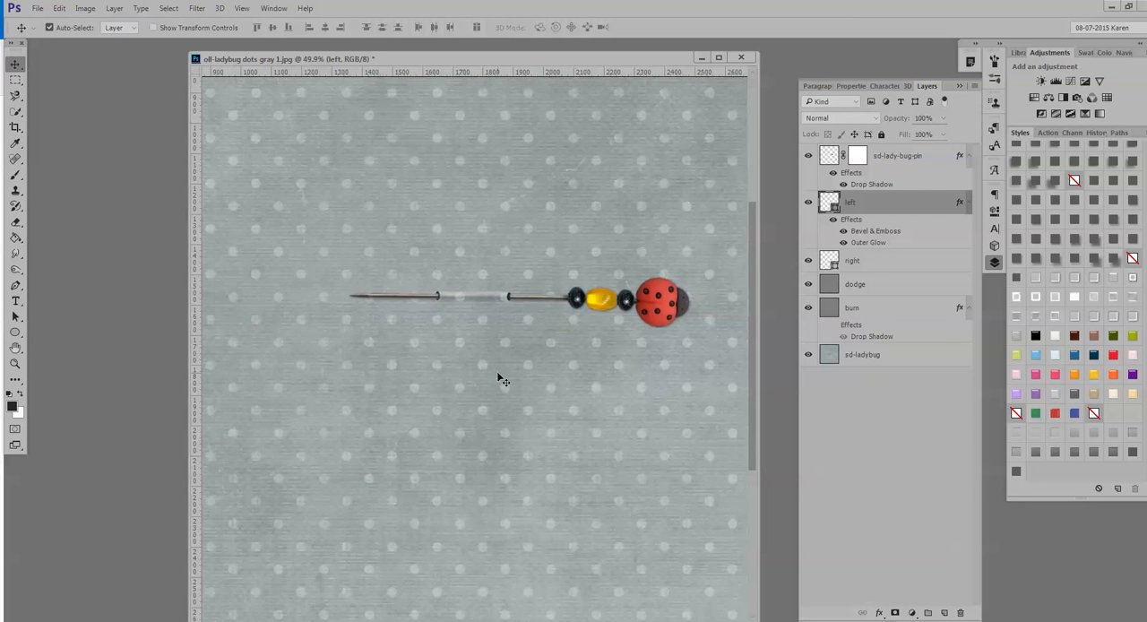
scroll(498, 376, "down", 4)
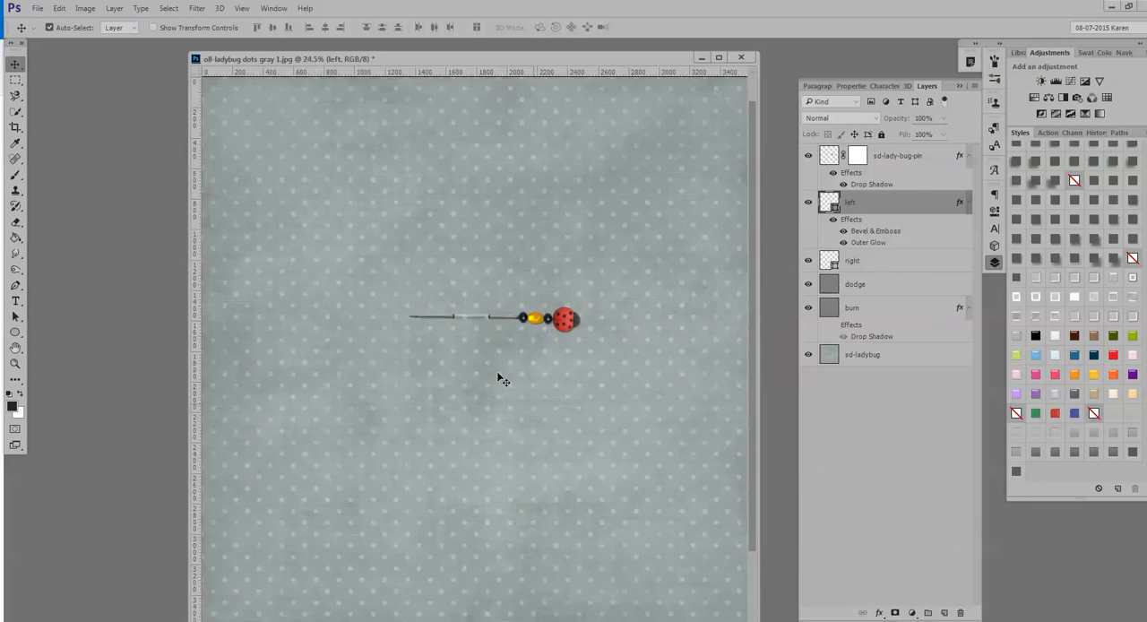
scroll(500, 378, "up", 1)
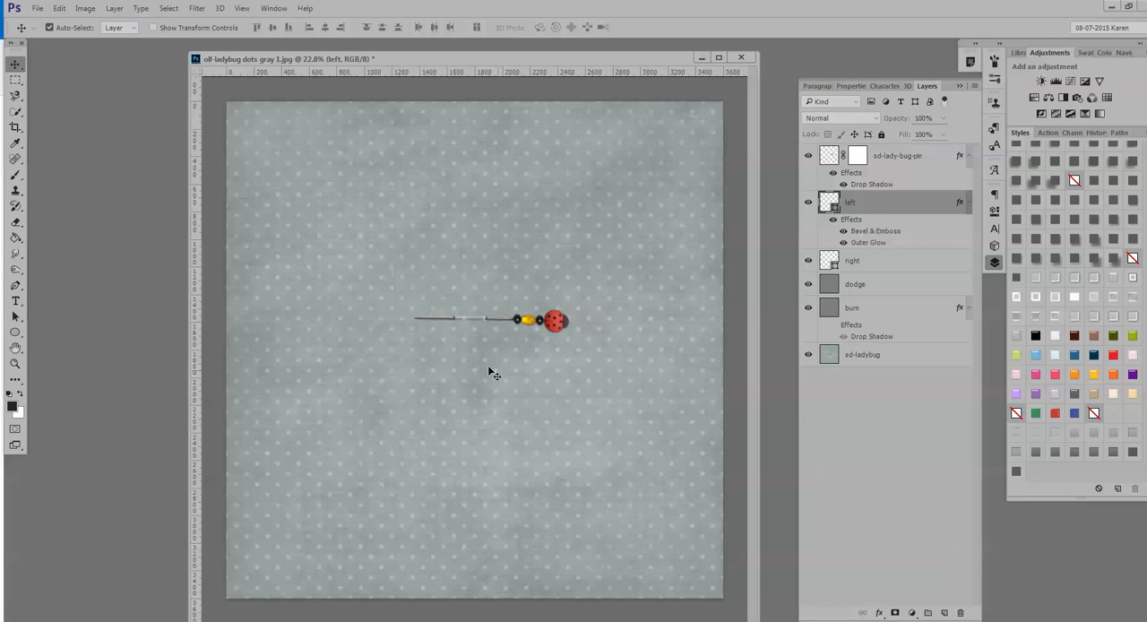
scroll(488, 365, "up", 3)
scroll(543, 293, "up", 2)
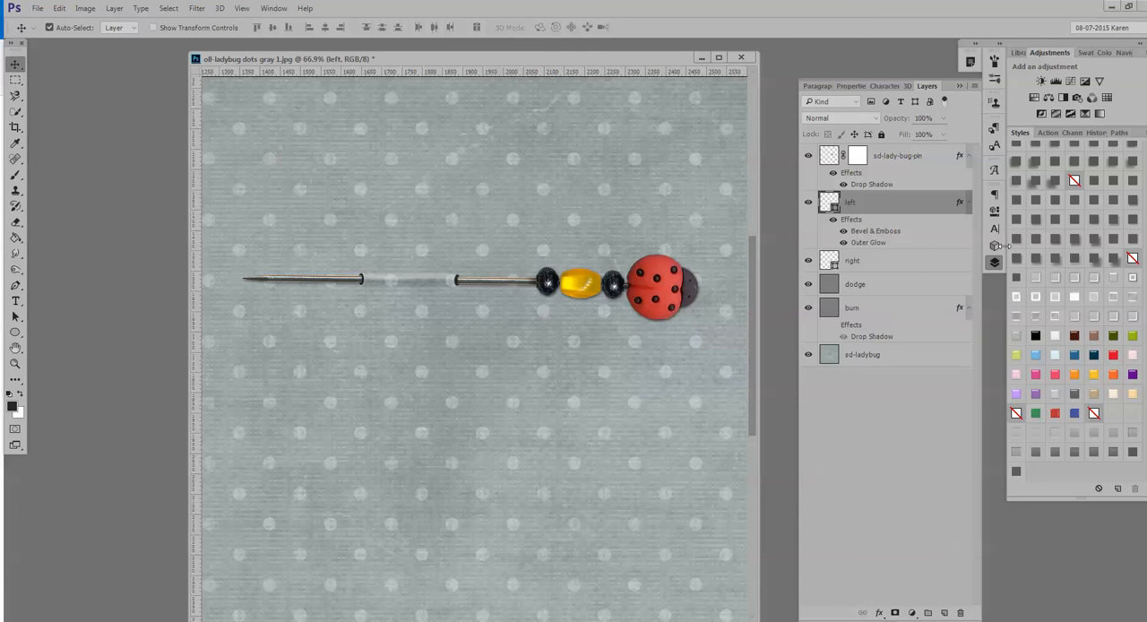
left_click(1055, 240)
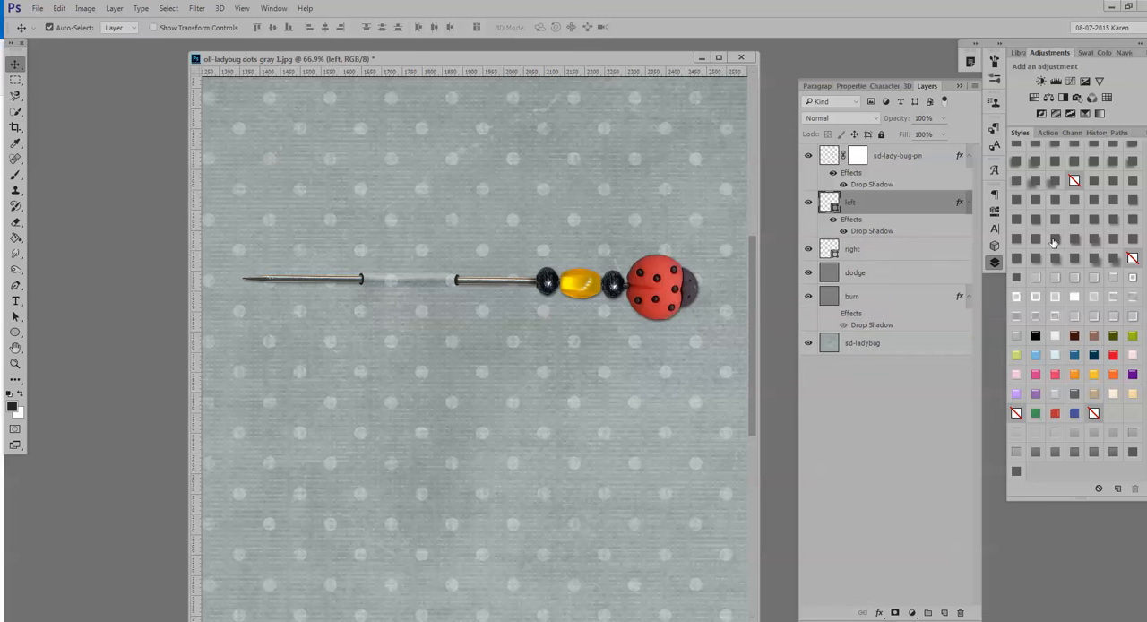
left_click(914, 164)
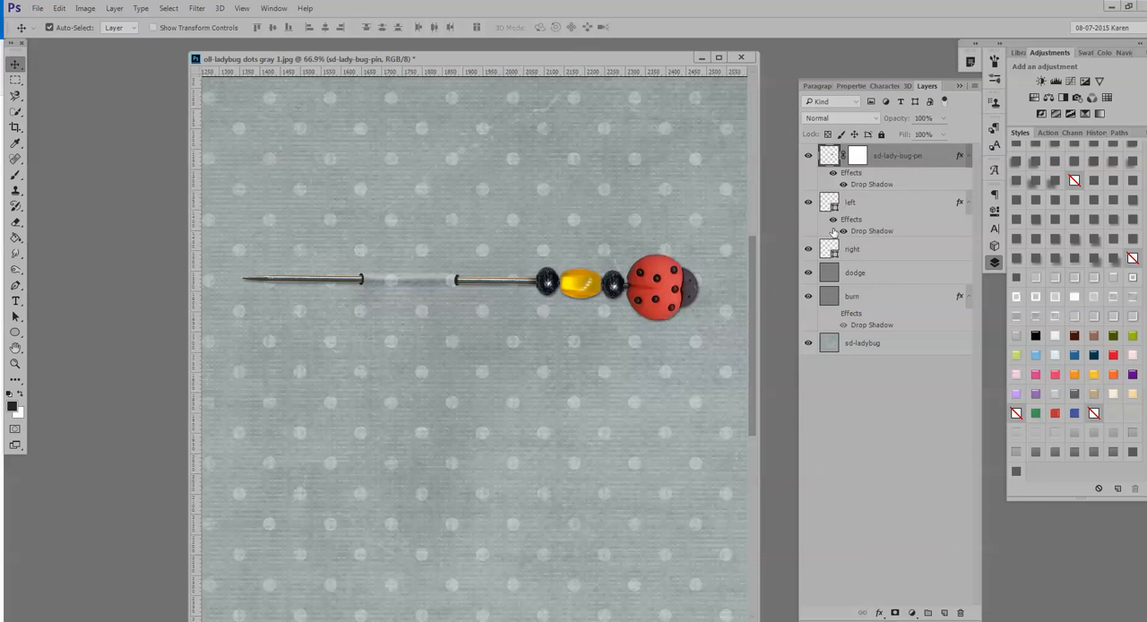
left_click(1019, 263)
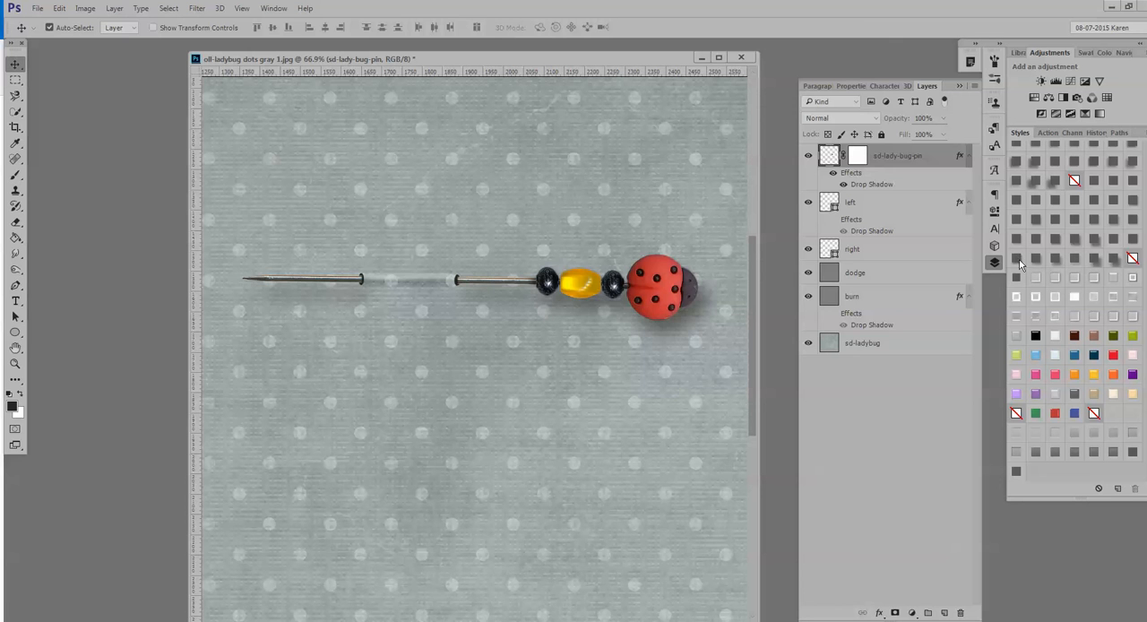
Set the ladybug pin's drop shadow to a distance of 25 px and a size of 7 px, and inspect the shadow around both holes.
double_click(926, 191)
left_click_drag(814, 289, 840, 351)
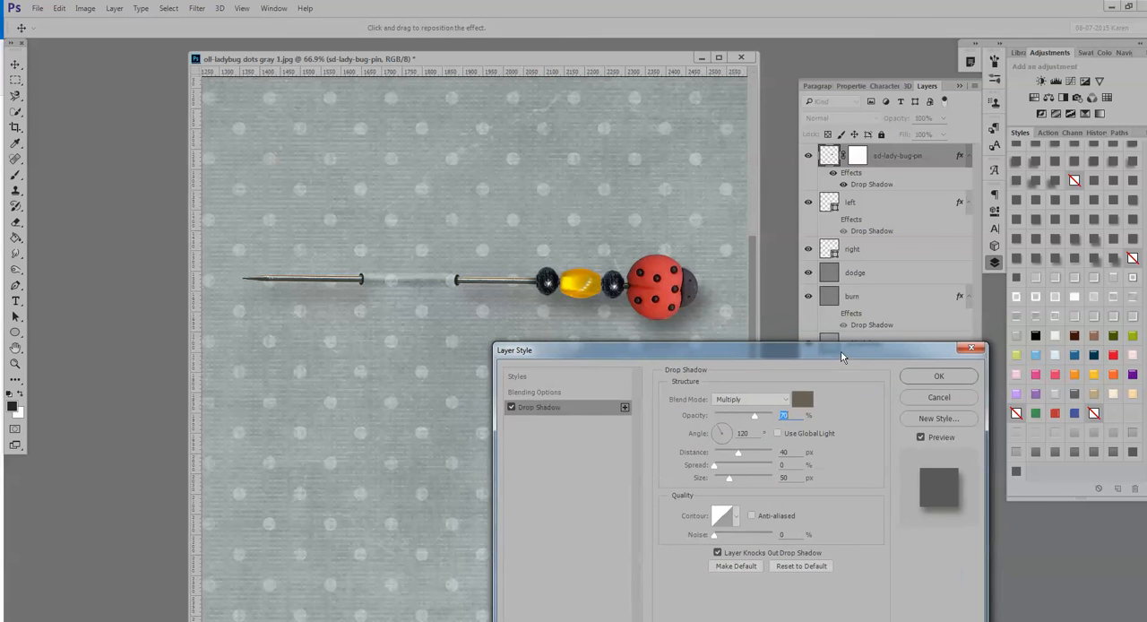
left_click_drag(739, 452, 719, 477)
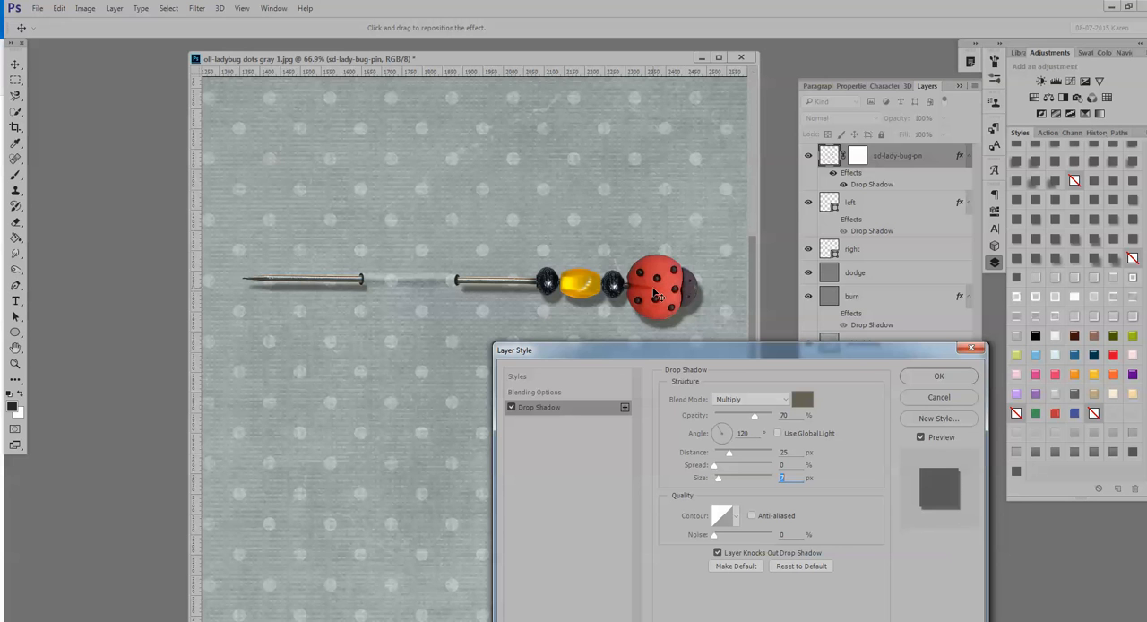
left_click(938, 377)
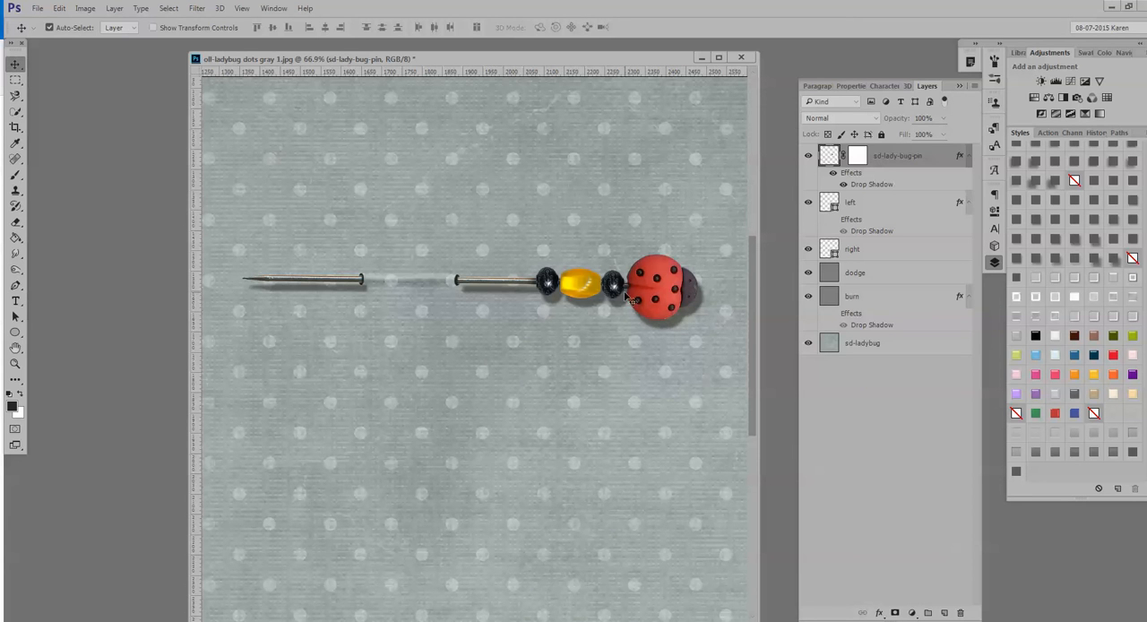
scroll(452, 307, "up", 2)
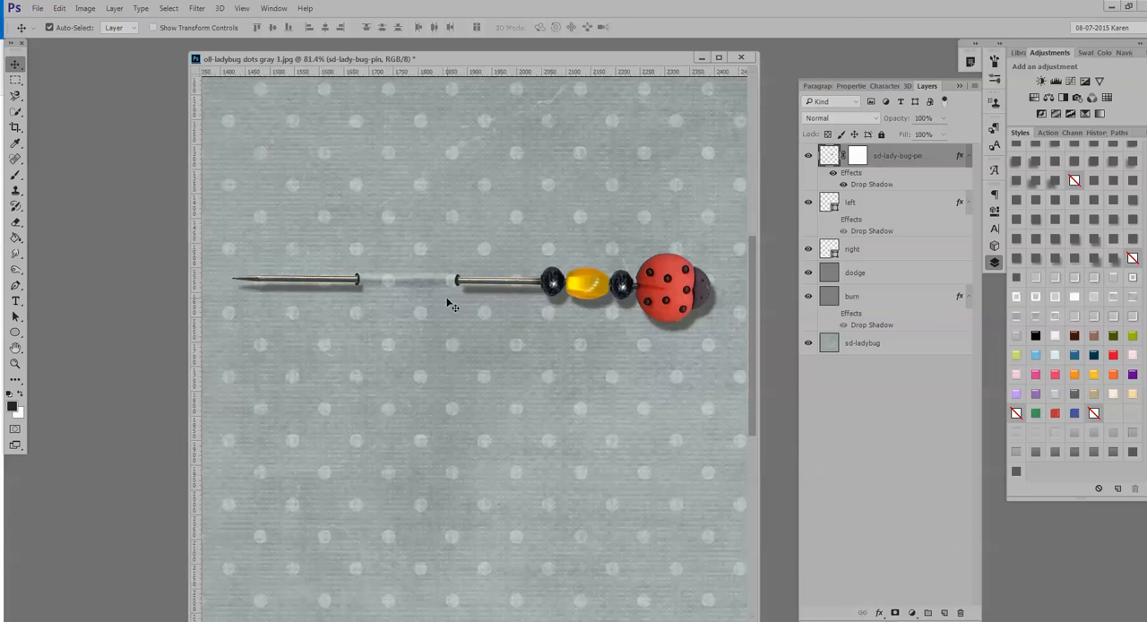
scroll(451, 307, "up", 3)
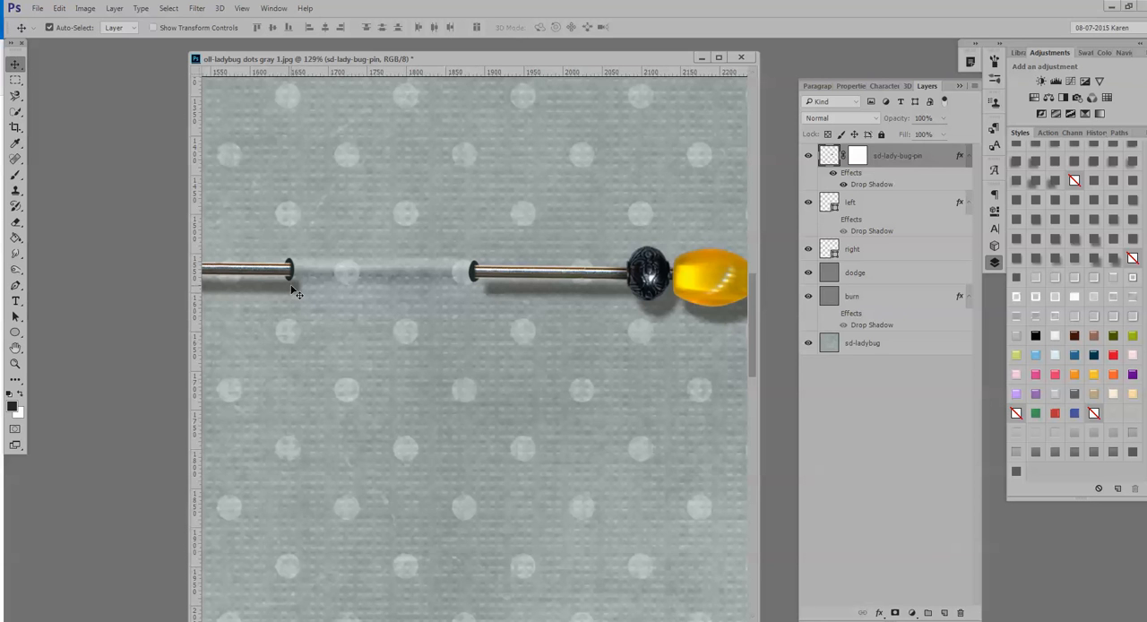
scroll(539, 303, "down", 5)
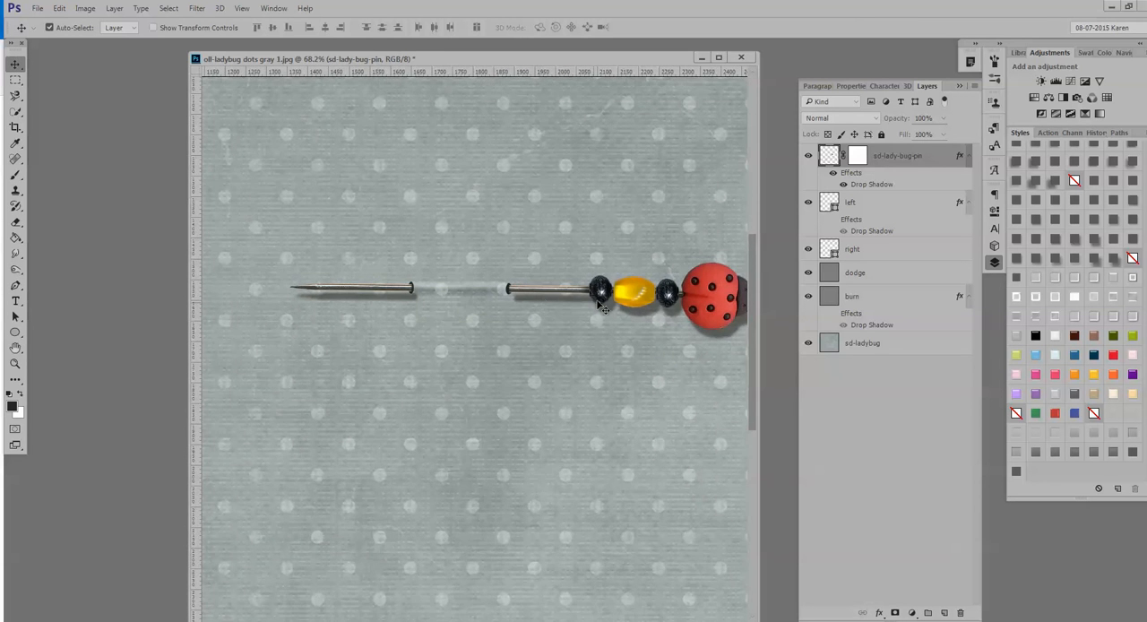
Separate the ladybug pin's drop shadow onto its own layer and check the shadow alone with the pin briefly hidden.
left_click_drag(515, 60, 475, 68)
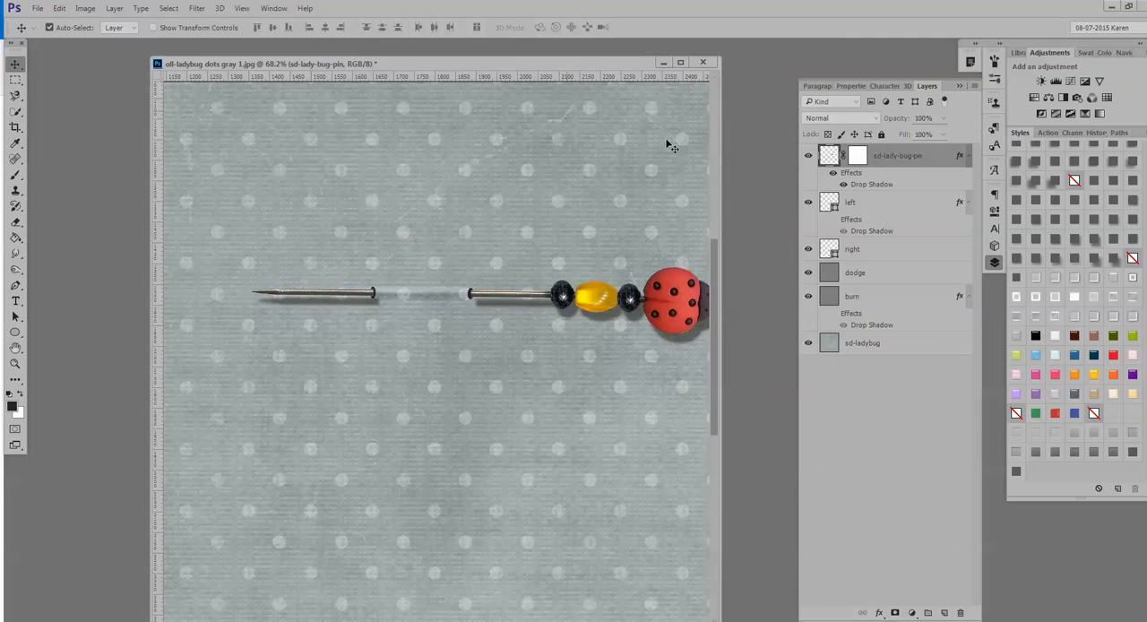
right_click(905, 184)
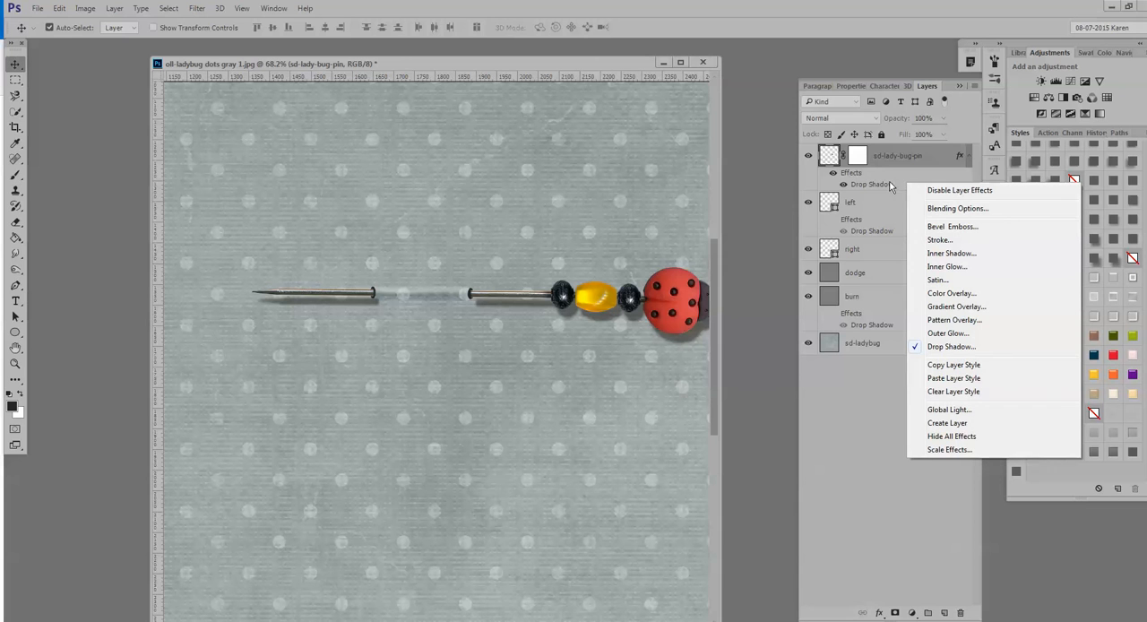
left_click(950, 423)
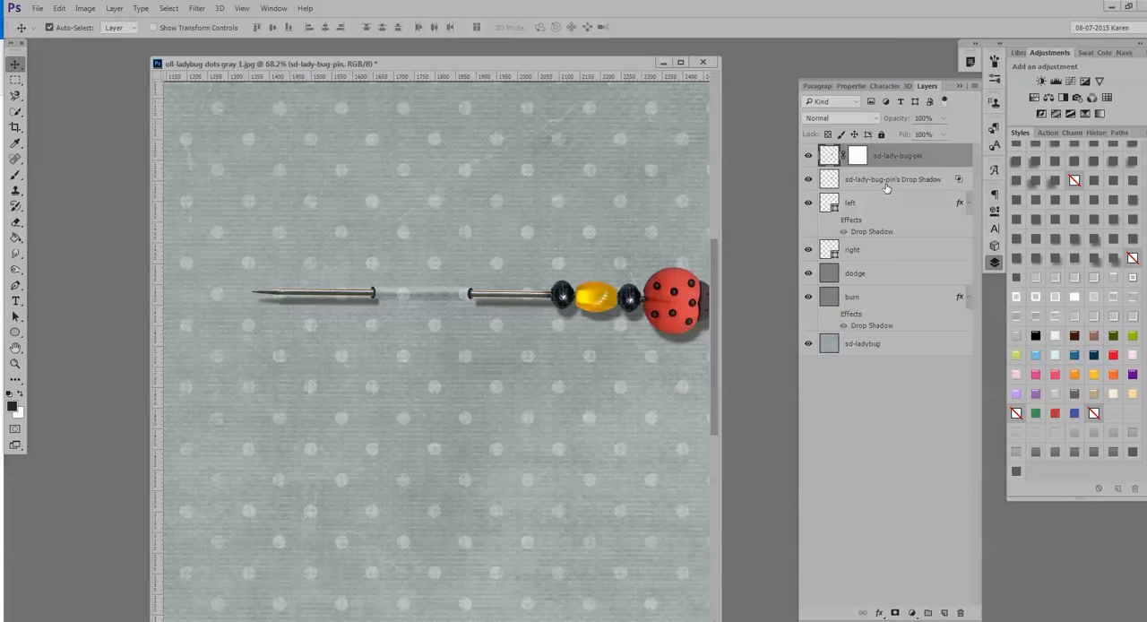
left_click(808, 156)
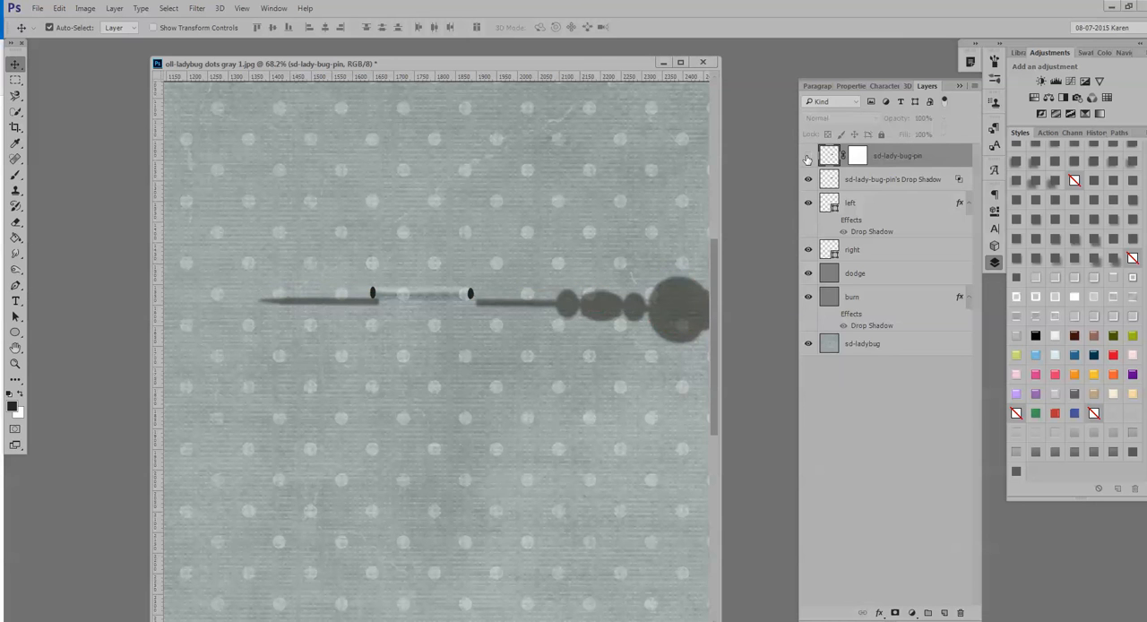
left_click(807, 156)
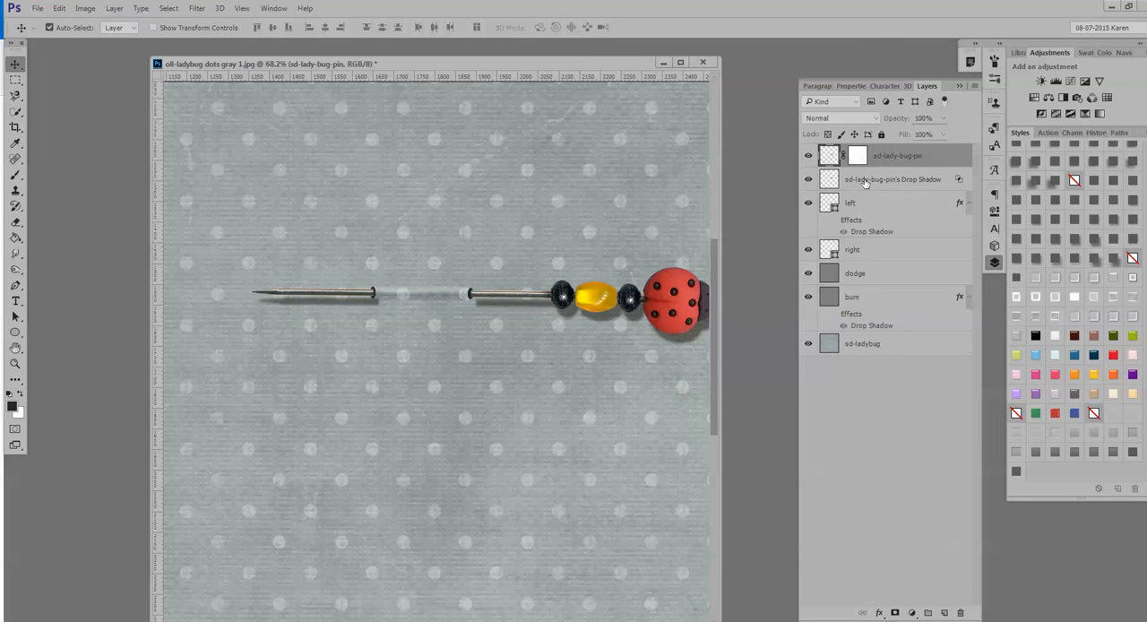
Warp the separated drop shadow layer, pulling the shadow slightly up toward the pin shaft around the two holes.
left_click(865, 178)
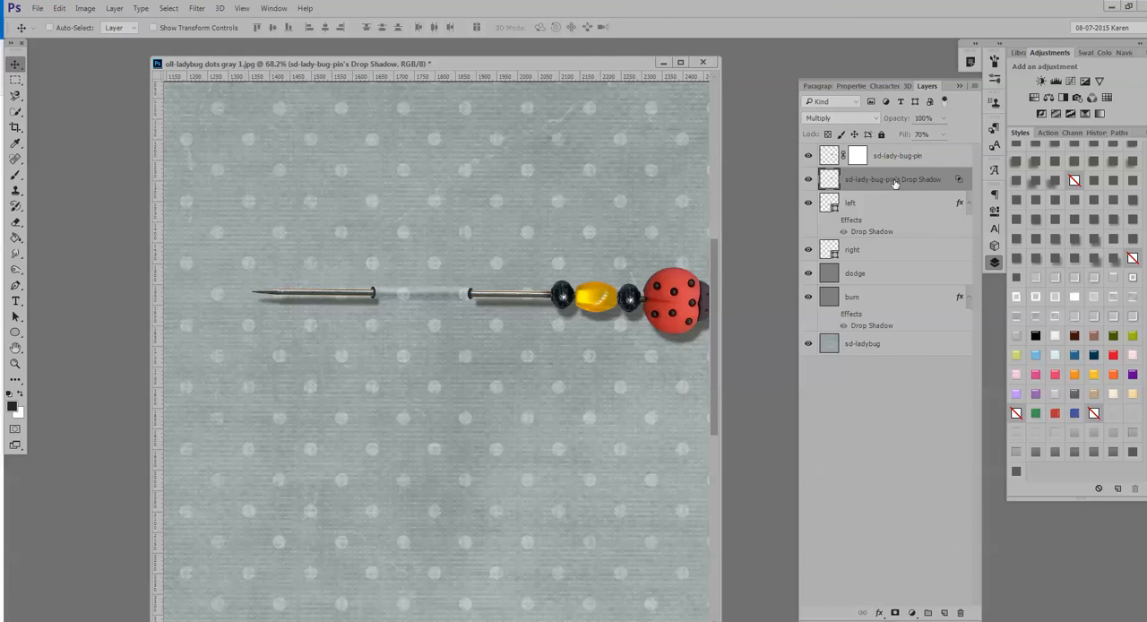
key("ctrl+t")
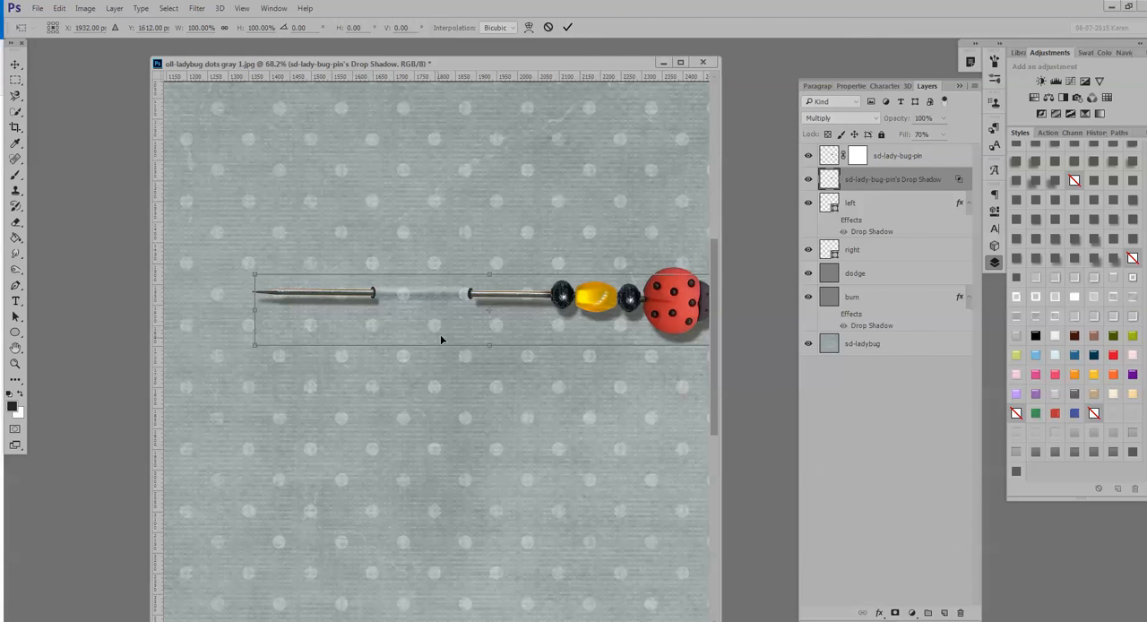
right_click(439, 321)
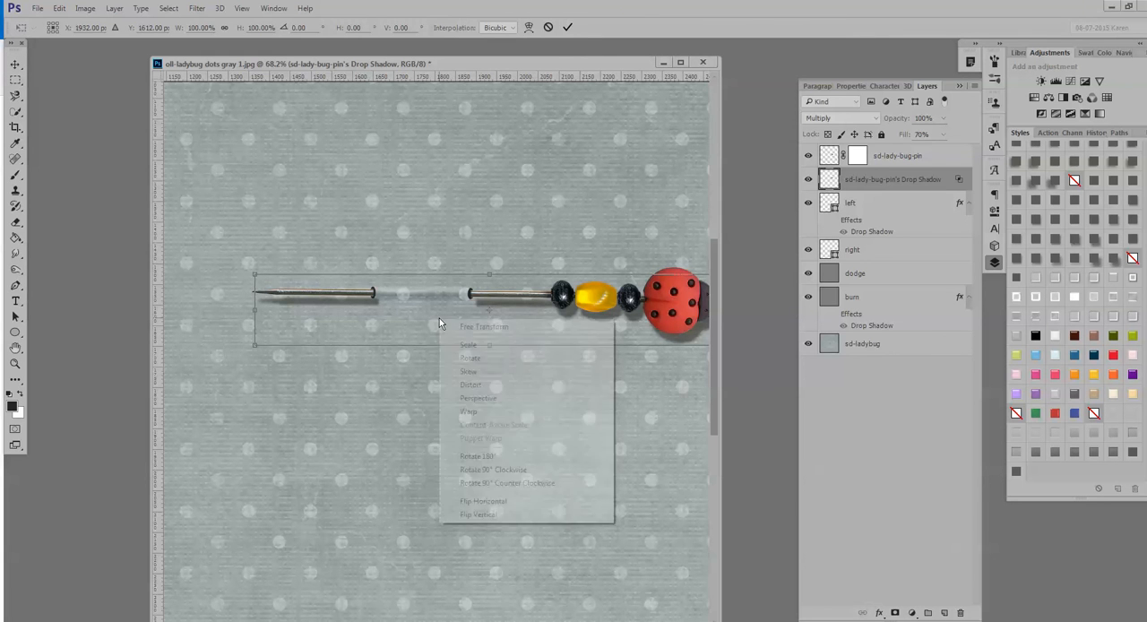
left_click(466, 413)
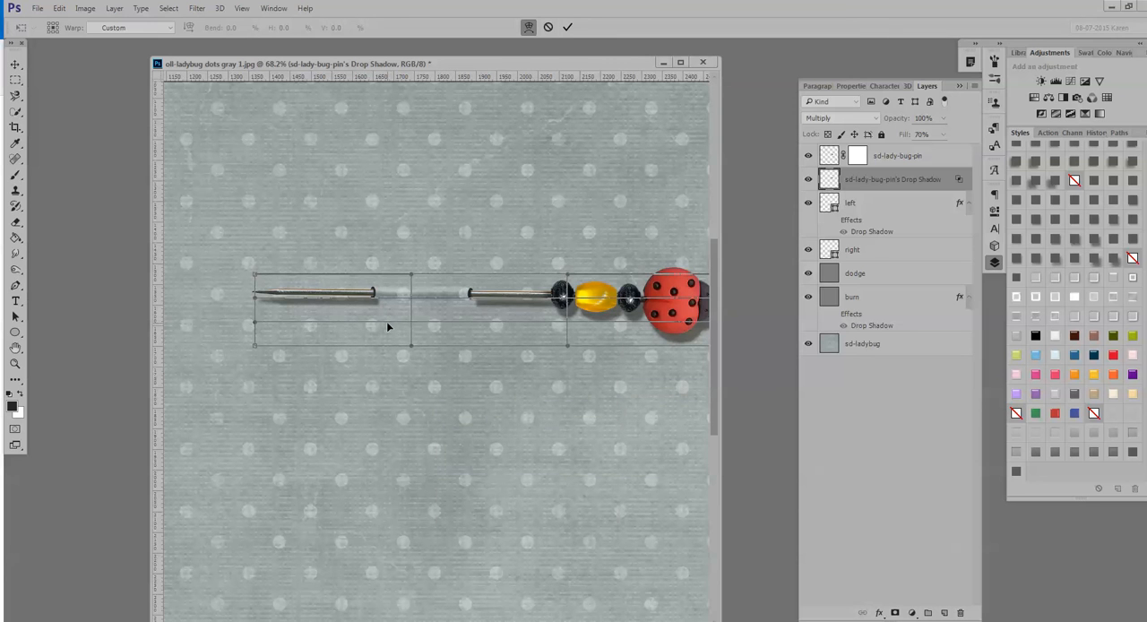
left_click_drag(386, 318, 381, 308)
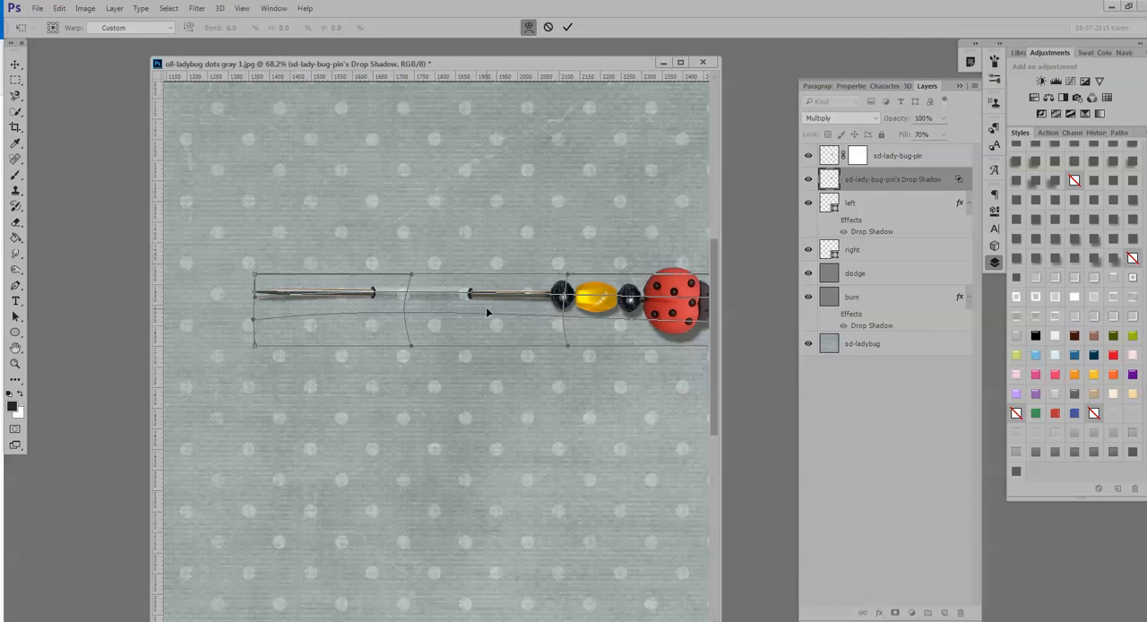
left_click(567, 27)
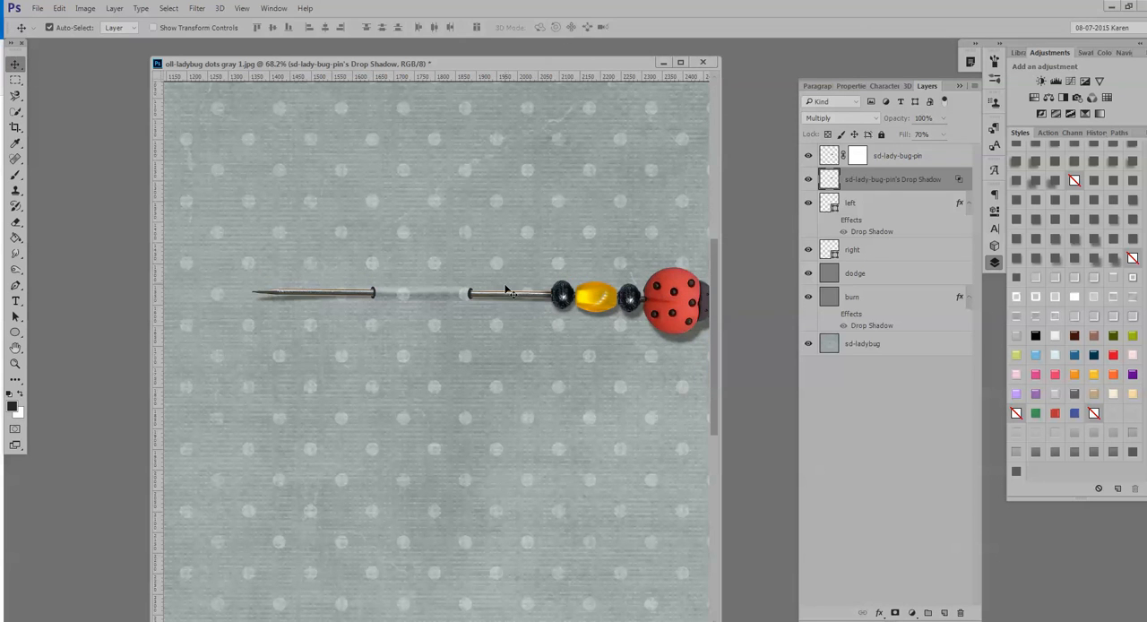
scroll(371, 320, "up", 3)
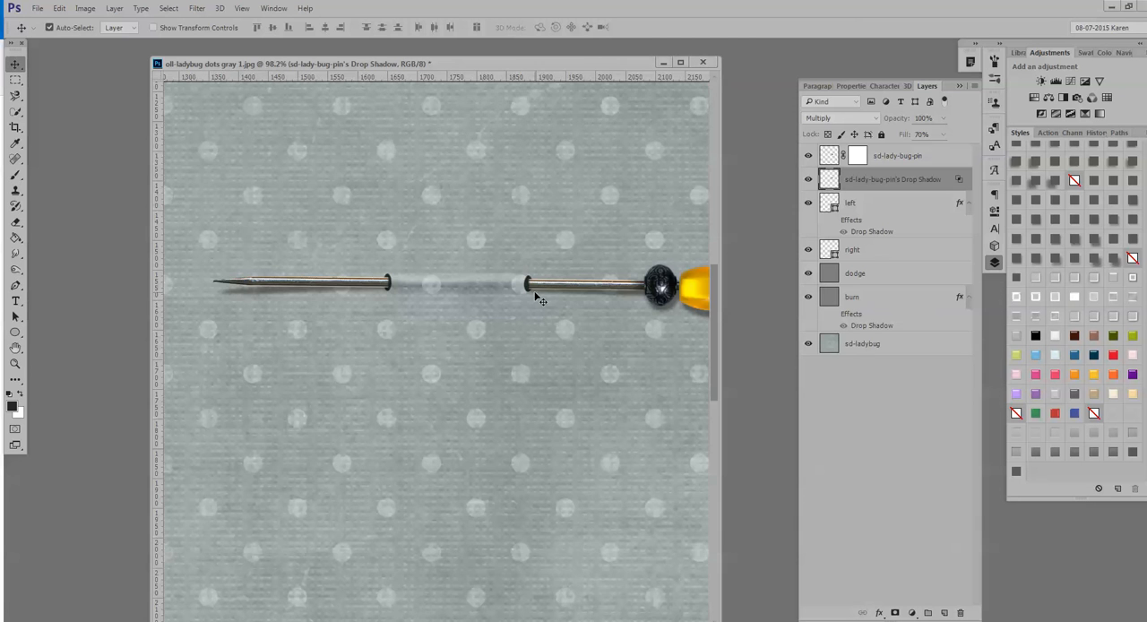
scroll(537, 345, "down", 2)
scroll(528, 354, "down", 3)
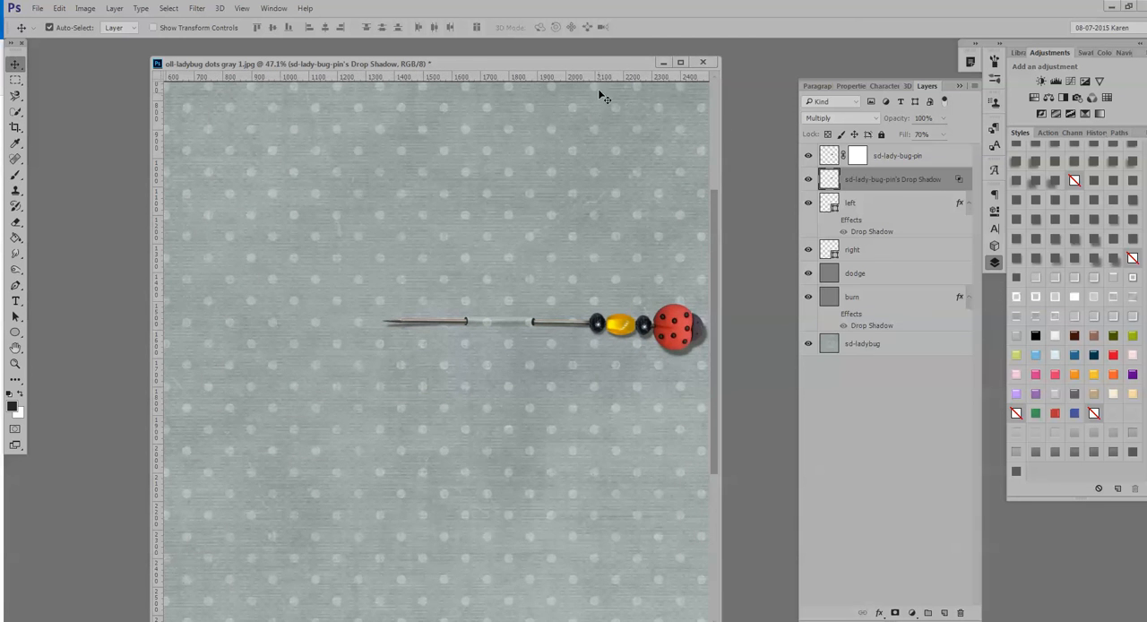
Undo the shadow warp, the separate shadow layer and the changed drop shadow settings on the ladybug pin.
left_click_drag(605, 70, 568, 70)
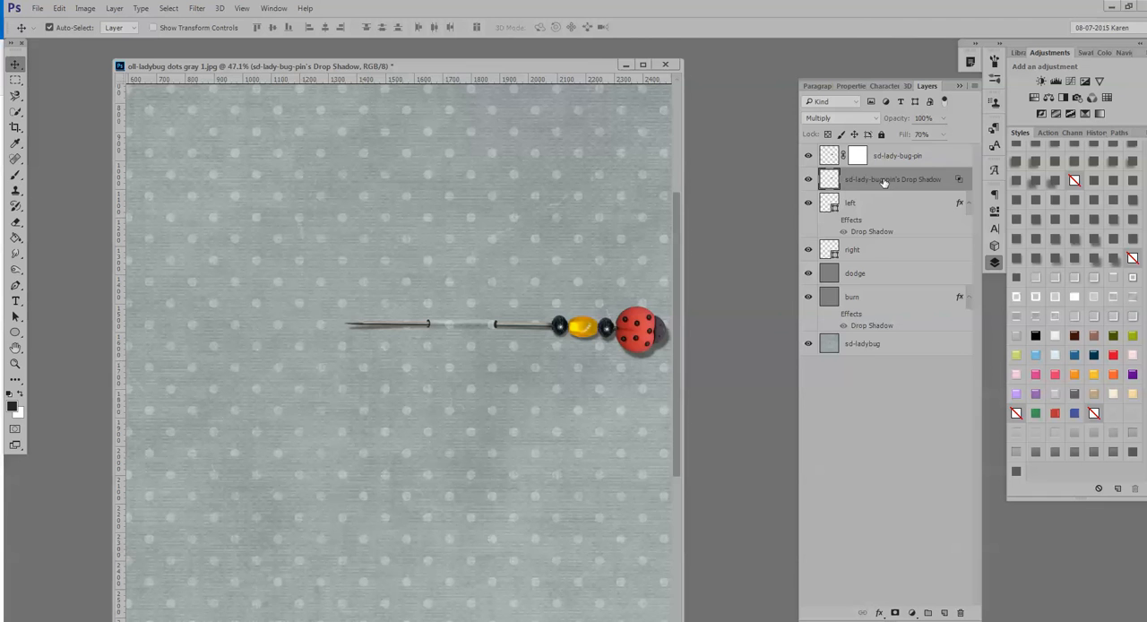
key("ctrl+z")
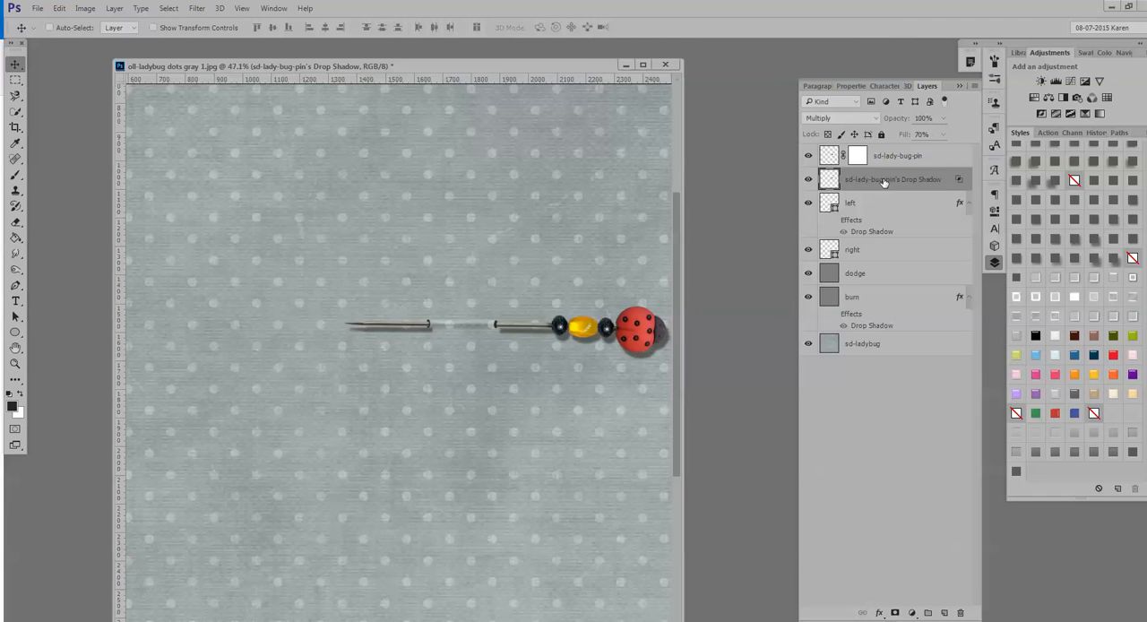
key("ctrl+alt+z")
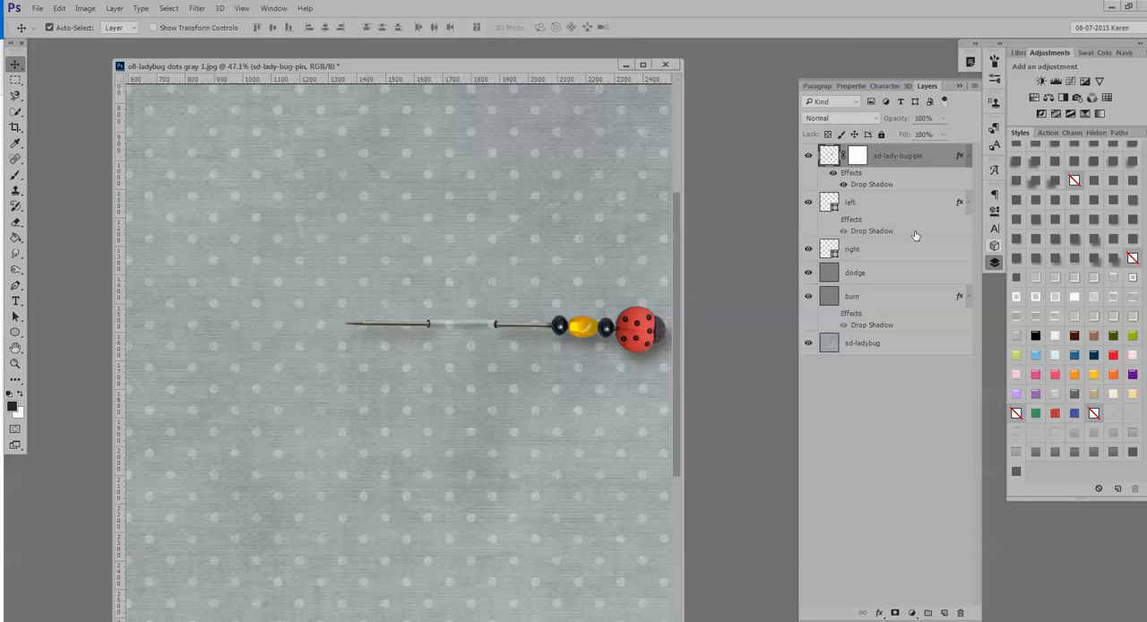
double_click(901, 184)
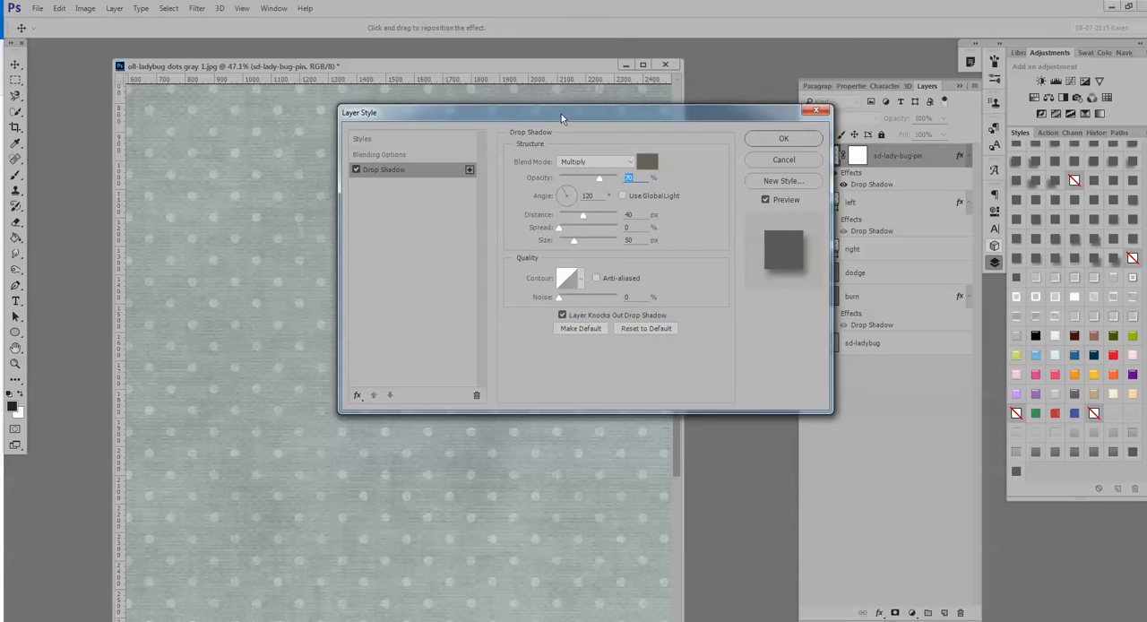
left_click_drag(564, 117, 916, 328)
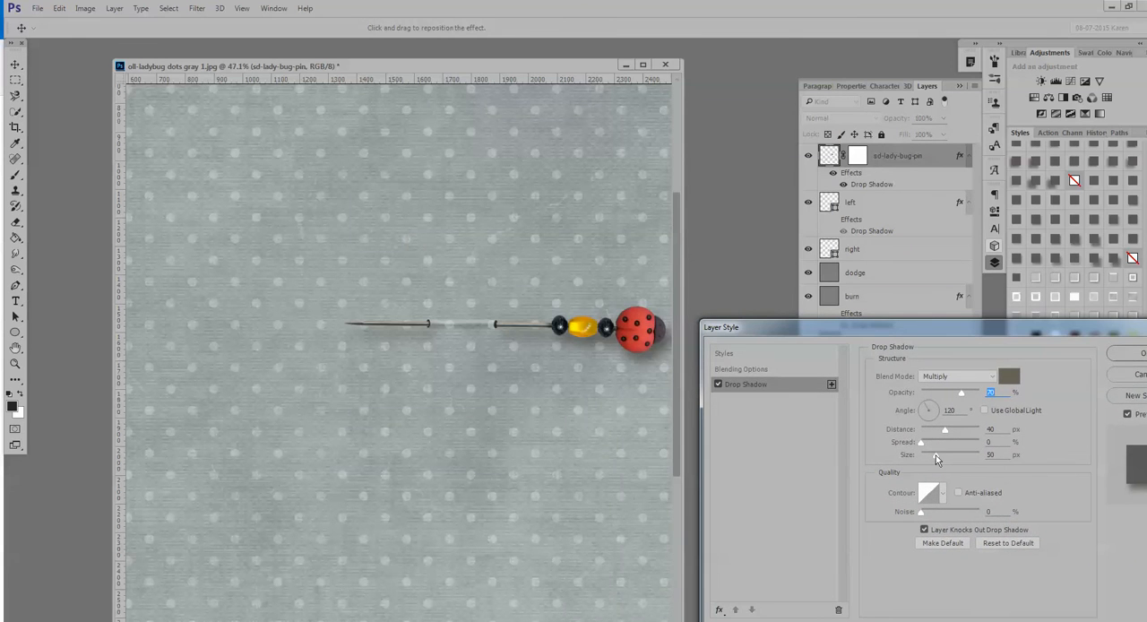
left_click_drag(936, 454, 933, 431)
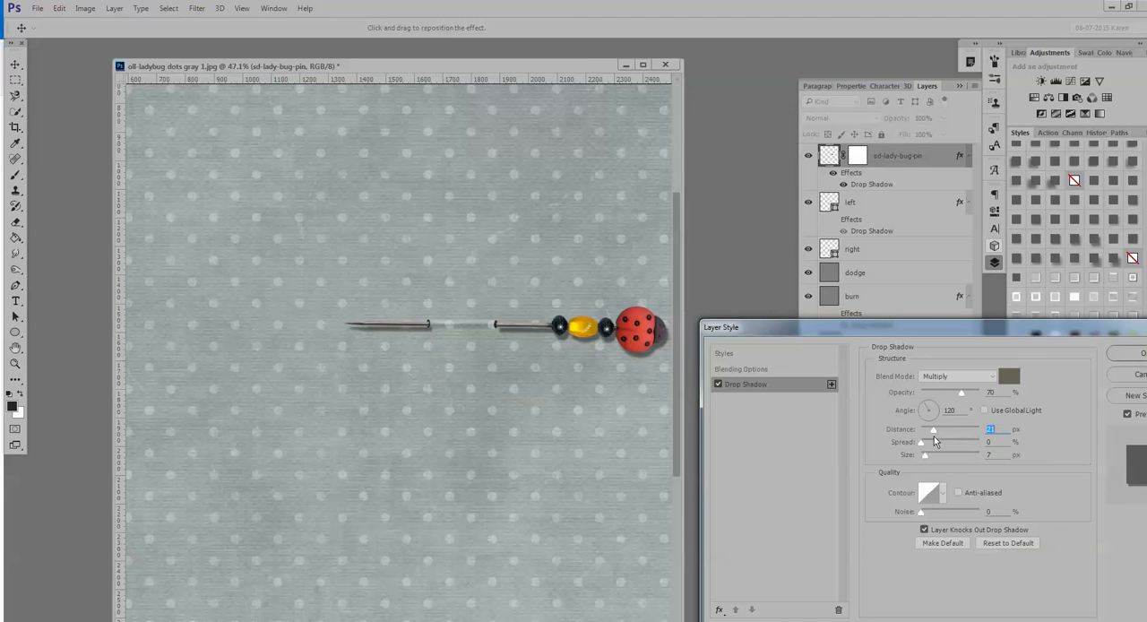
left_click(1120, 375)
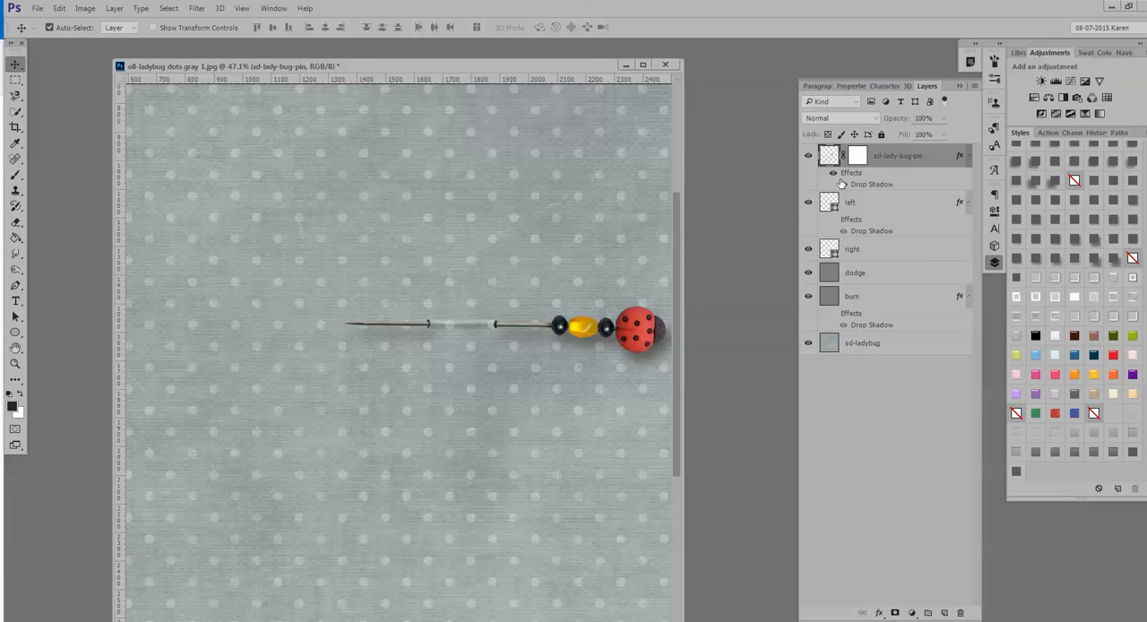
Convert the ladybug pin's drop shadow effect into its own layer.
right_click(876, 185)
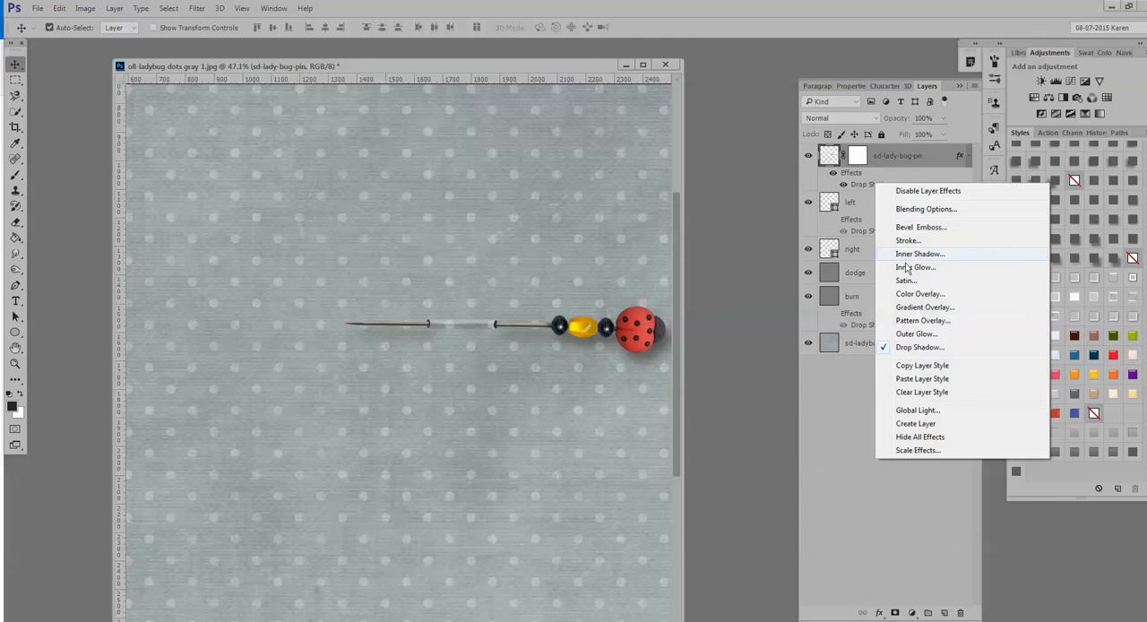
left_click(914, 425)
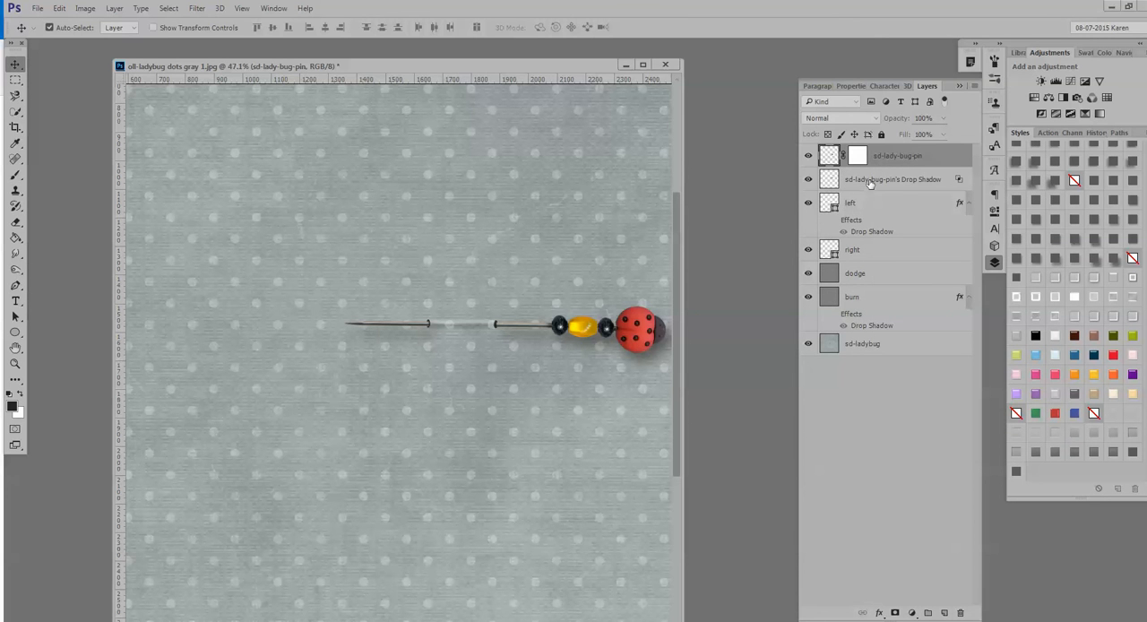
Hide the separated drop shadow layer, load the ladybug pin's outline as a selection and add a new empty layer above the pin.
left_click(808, 179)
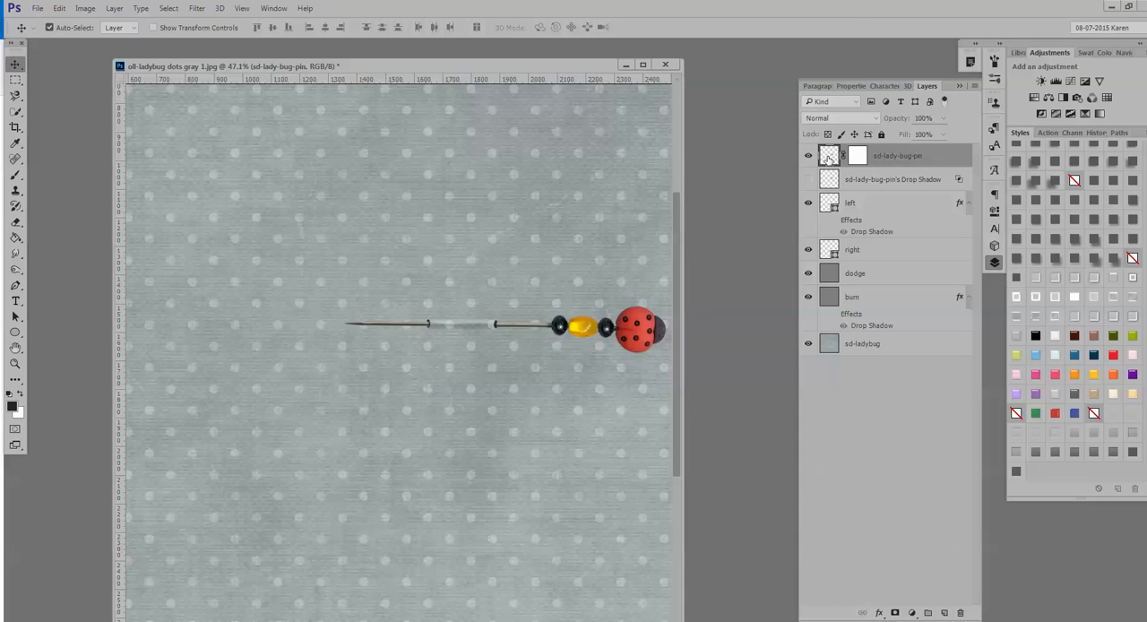
left_click_drag(685, 289, 755, 293)
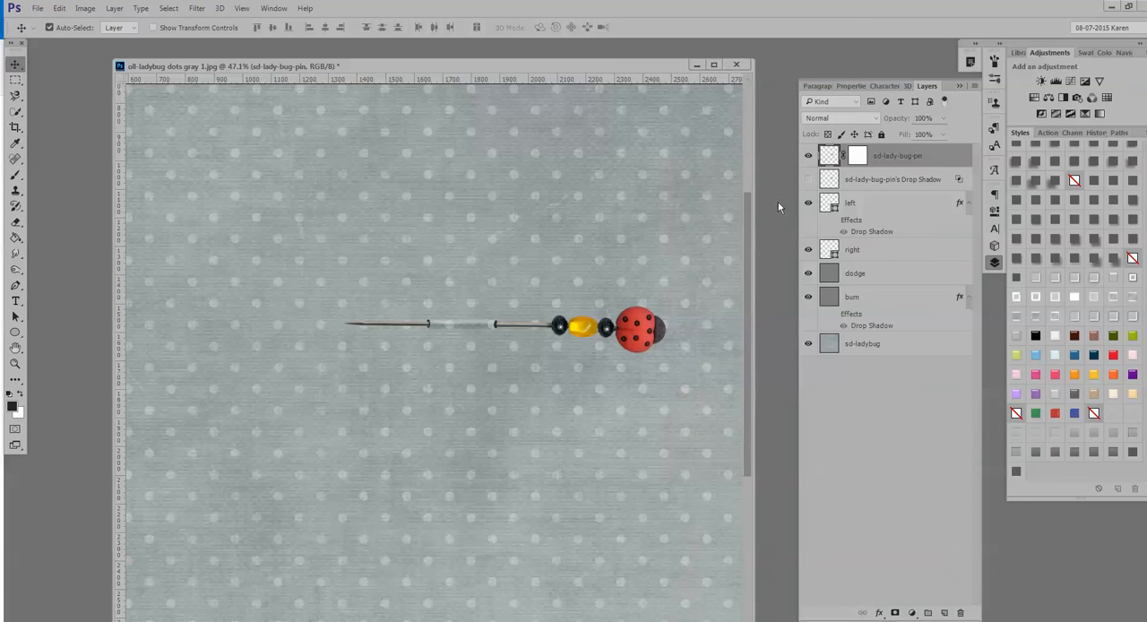
key("ctrl")
left_click(829, 158, "ctrl")
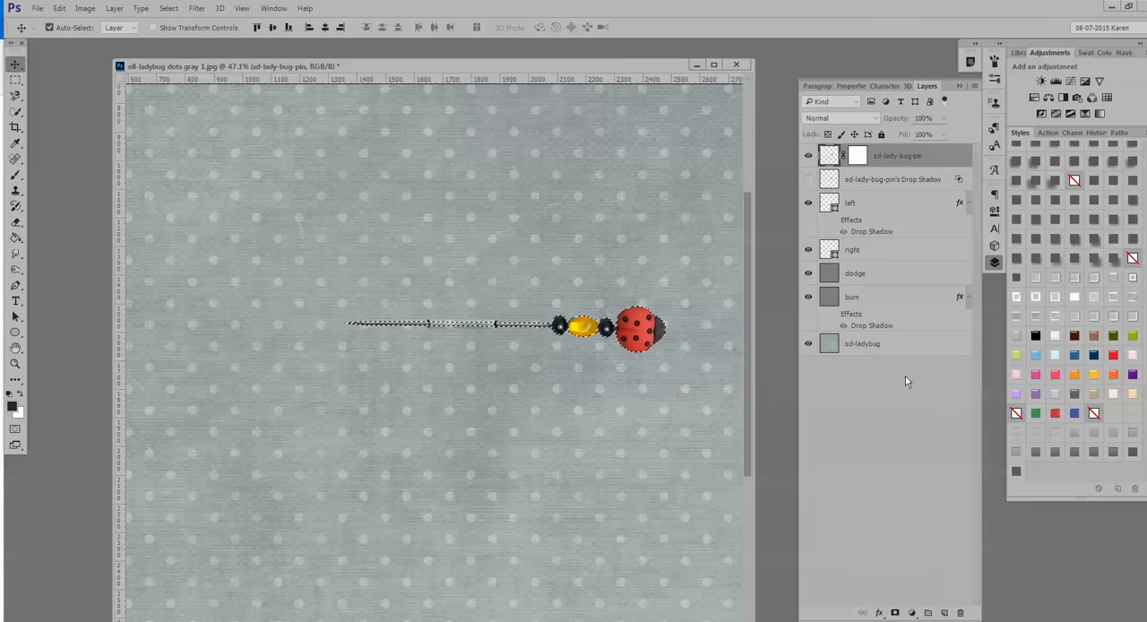
left_click(945, 613)
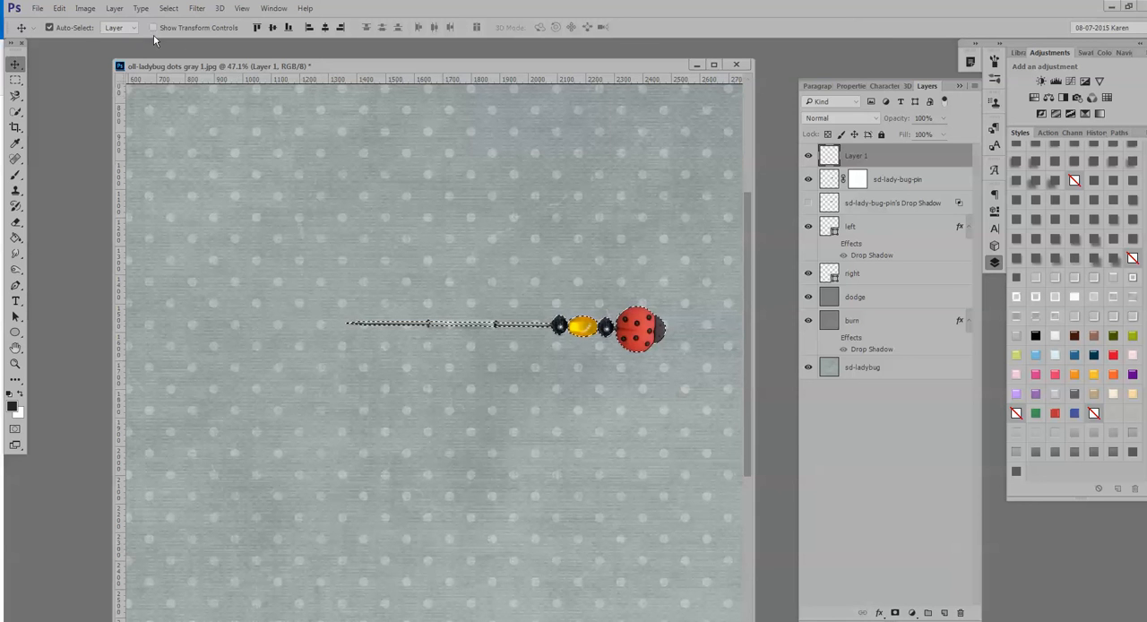
Fill the pin-shaped selection with black on the new layer, then deselect.
left_click(60, 9)
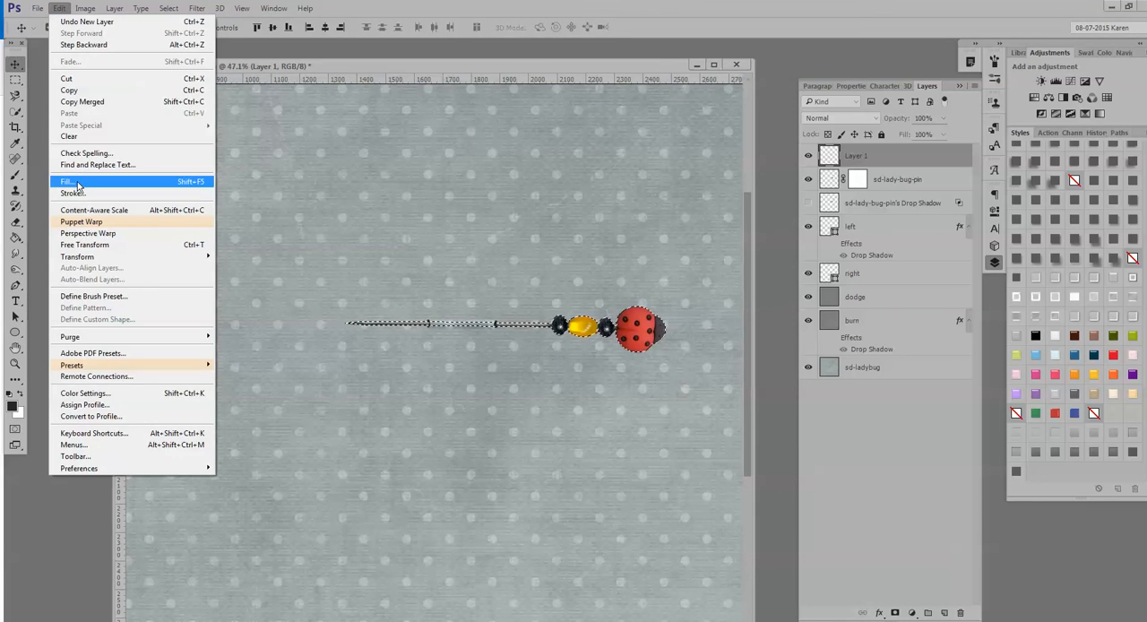
left_click(68, 181)
left_click(599, 130)
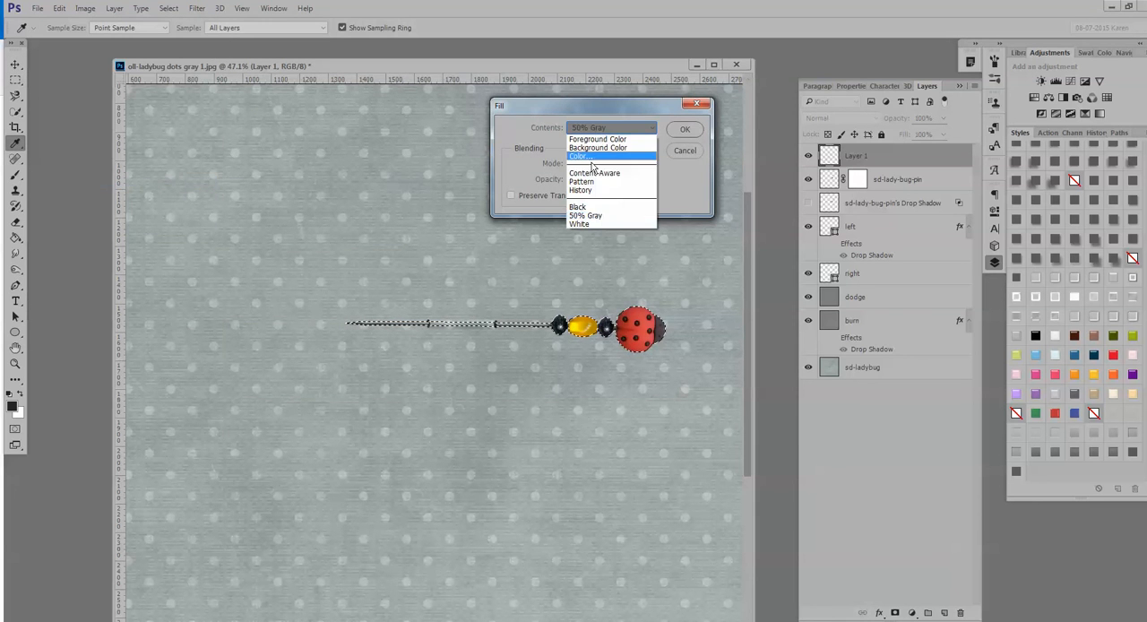
left_click(581, 207)
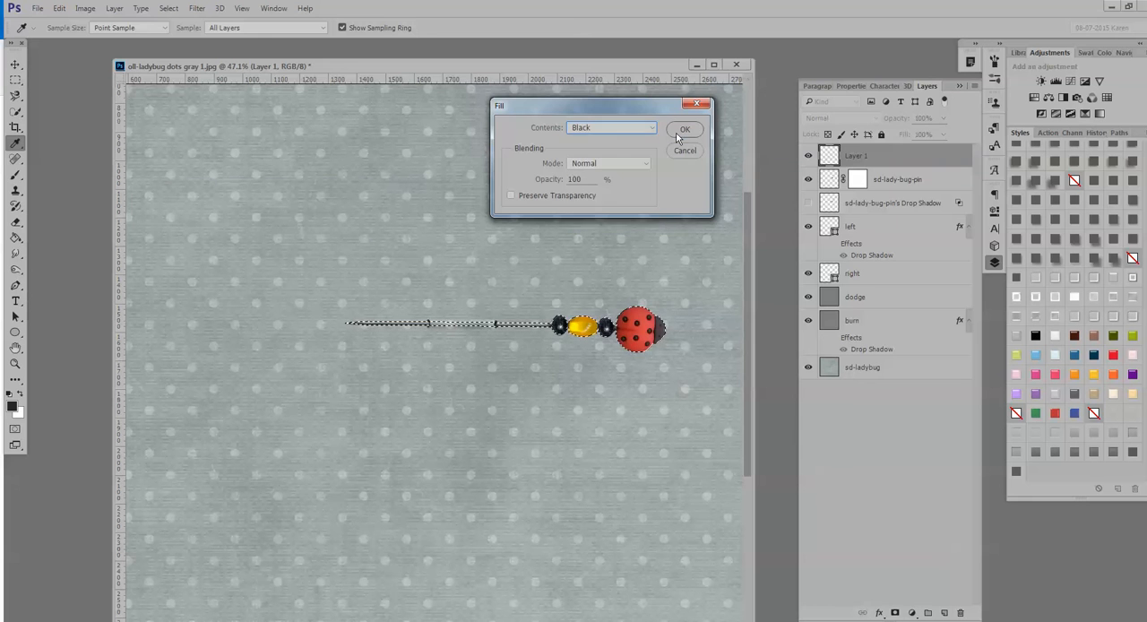
left_click(685, 129)
key("v")
key("ctrl+d")
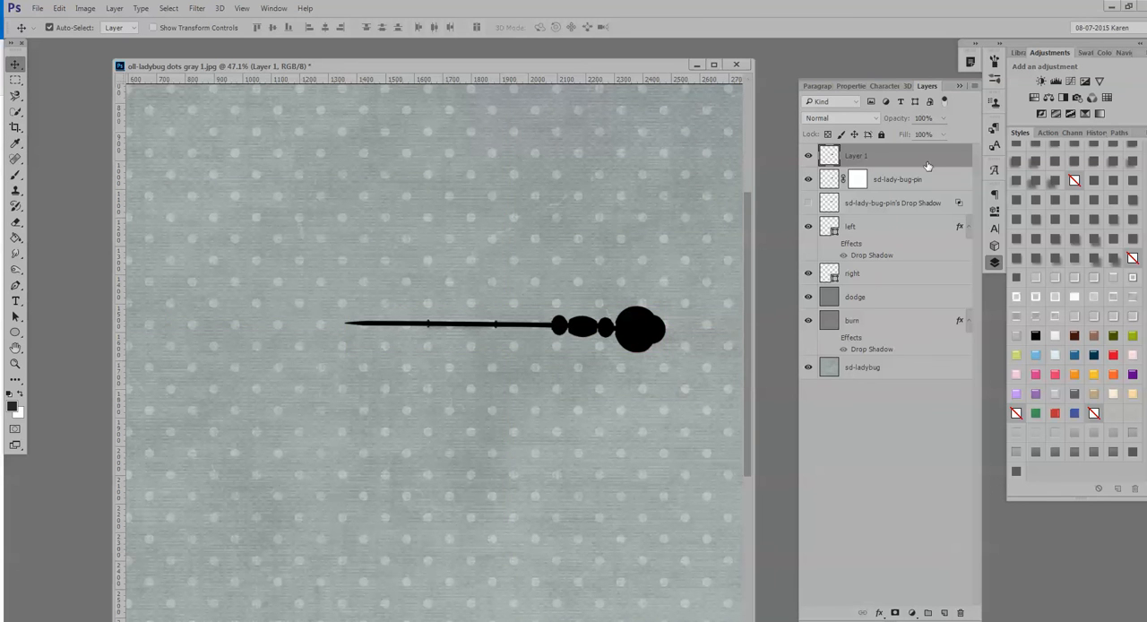
Place the black silhouette layer beneath the ladybug pin, offset it slightly downward, and lower its opacity to 28%.
left_click_drag(928, 165, 929, 192)
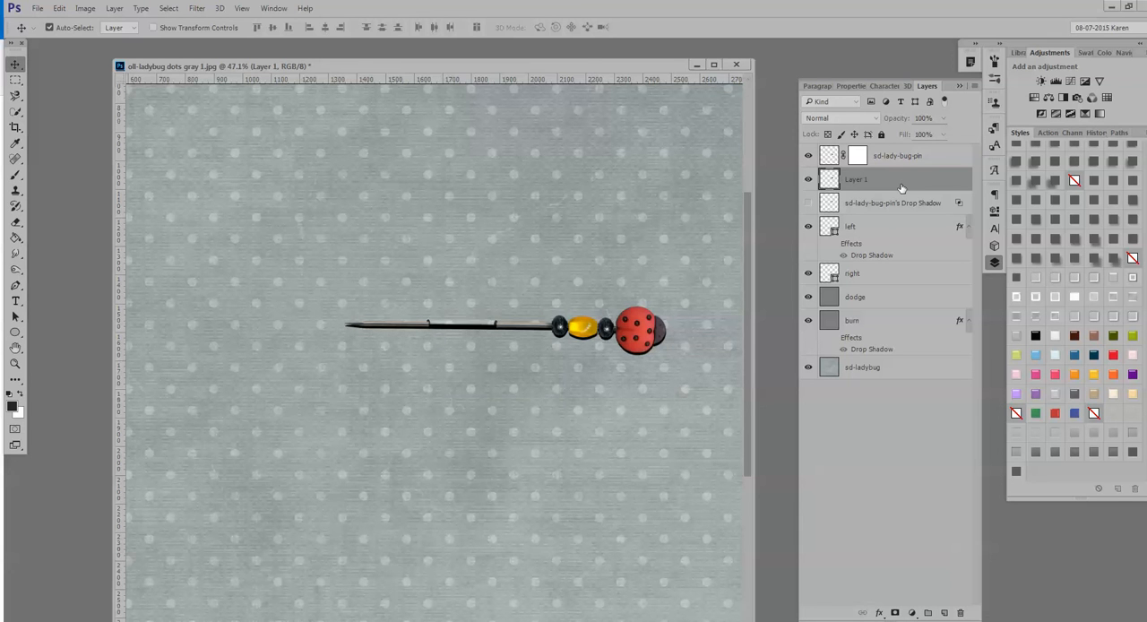
left_click(943, 118)
left_click_drag(907, 143, 902, 145)
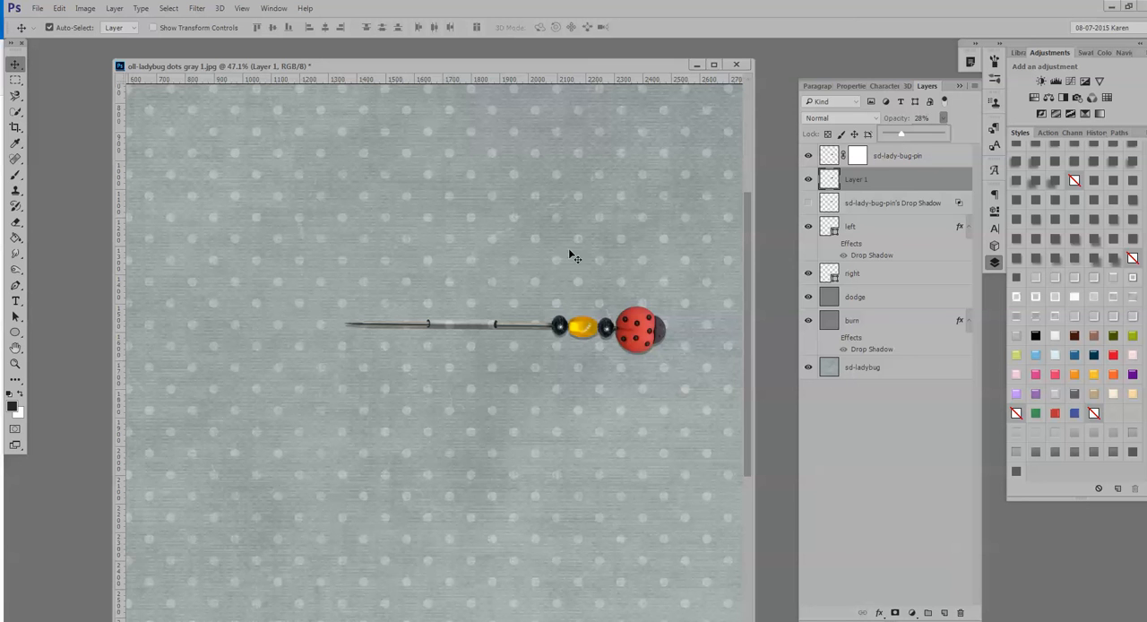
Warp the black silhouette shadow, pulling it slightly up toward the pin shaft around the two holes.
scroll(573, 256, "up", 1)
left_click(874, 181)
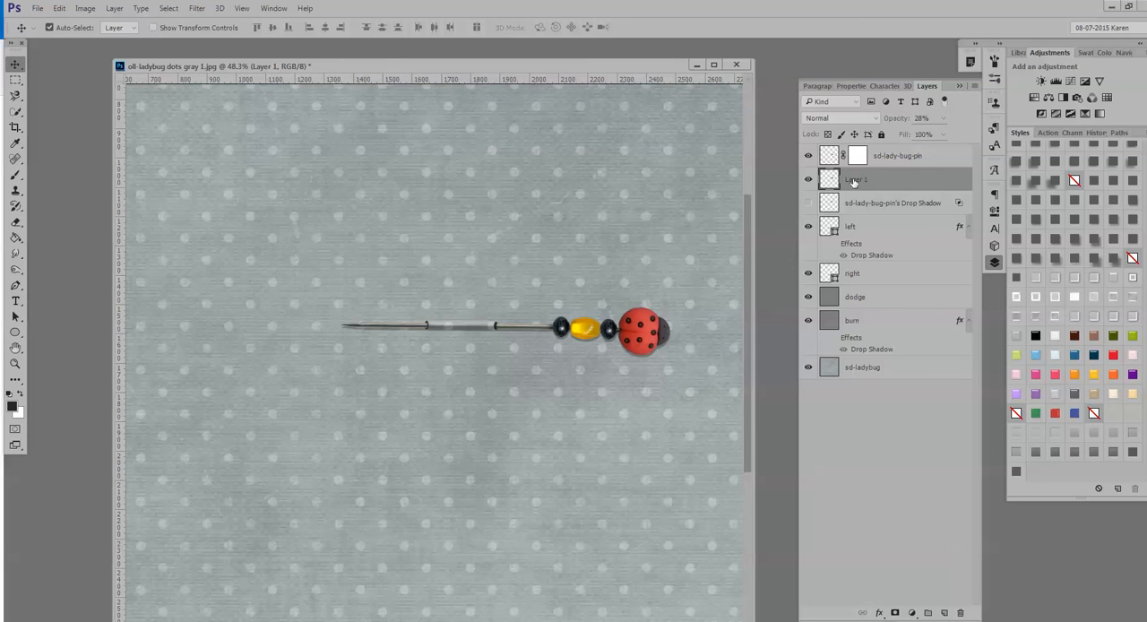
key("ctrl+t")
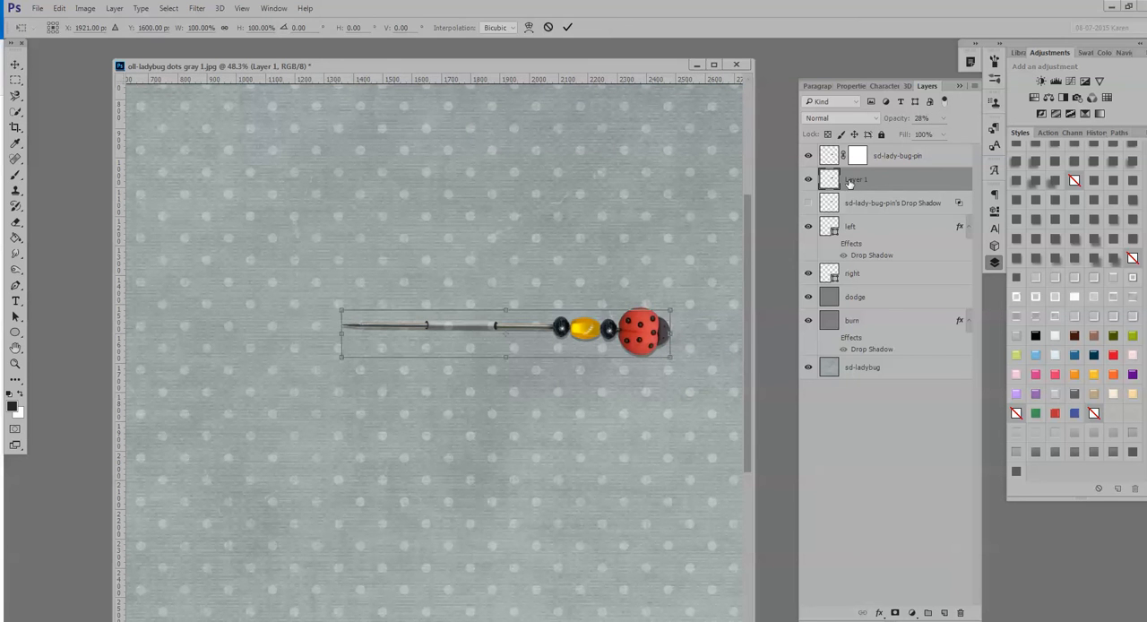
right_click(471, 337)
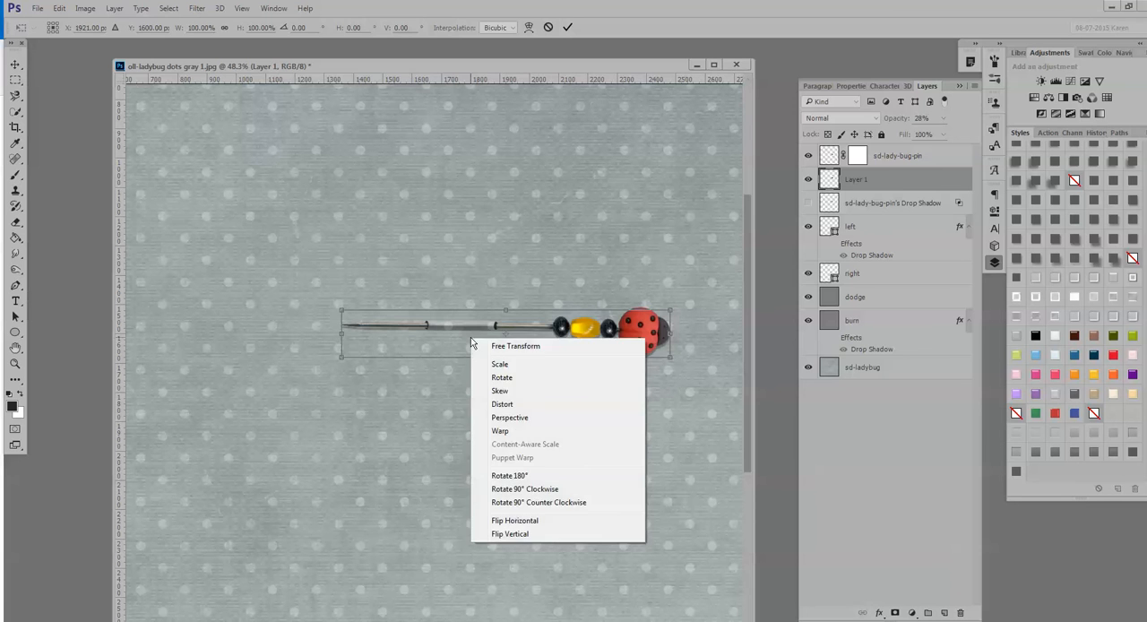
left_click(488, 431)
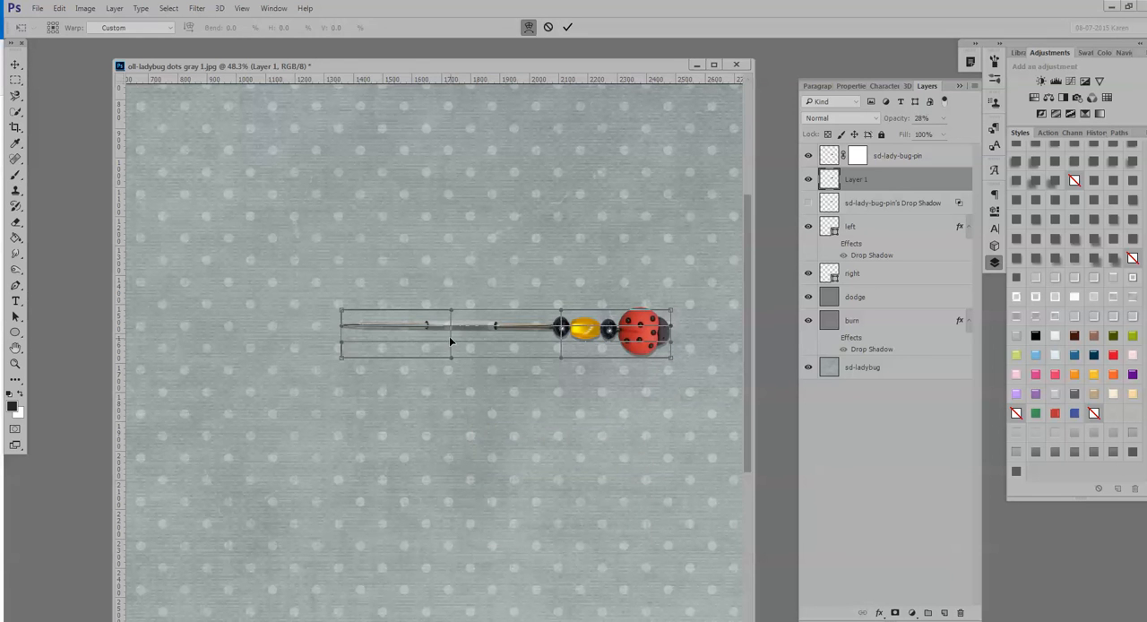
left_click_drag(450, 337, 518, 339)
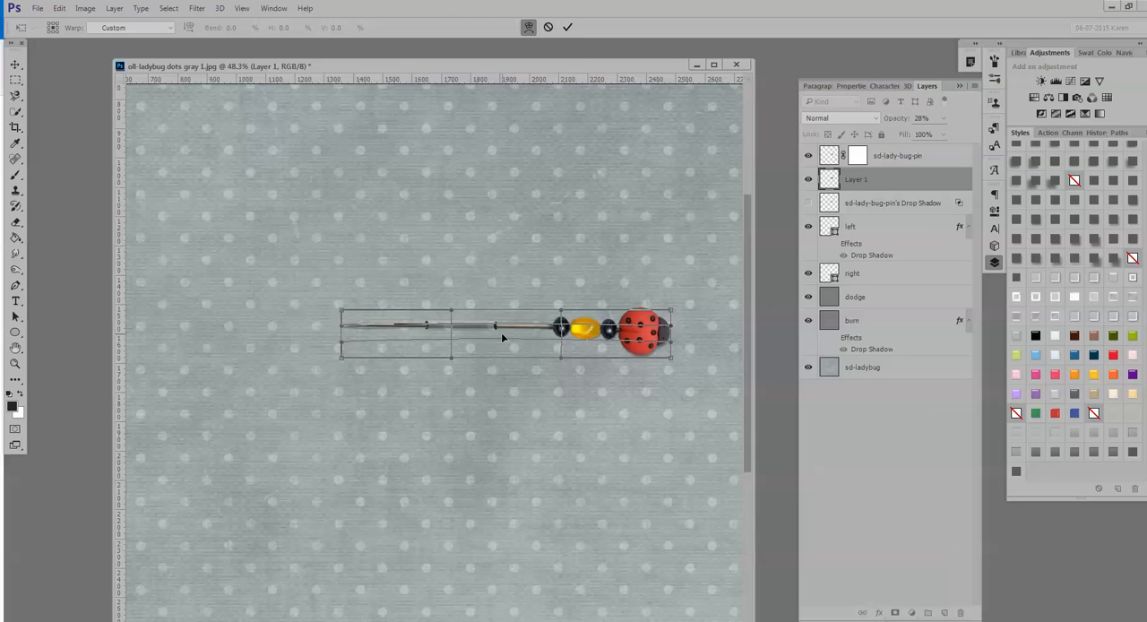
left_click(567, 28)
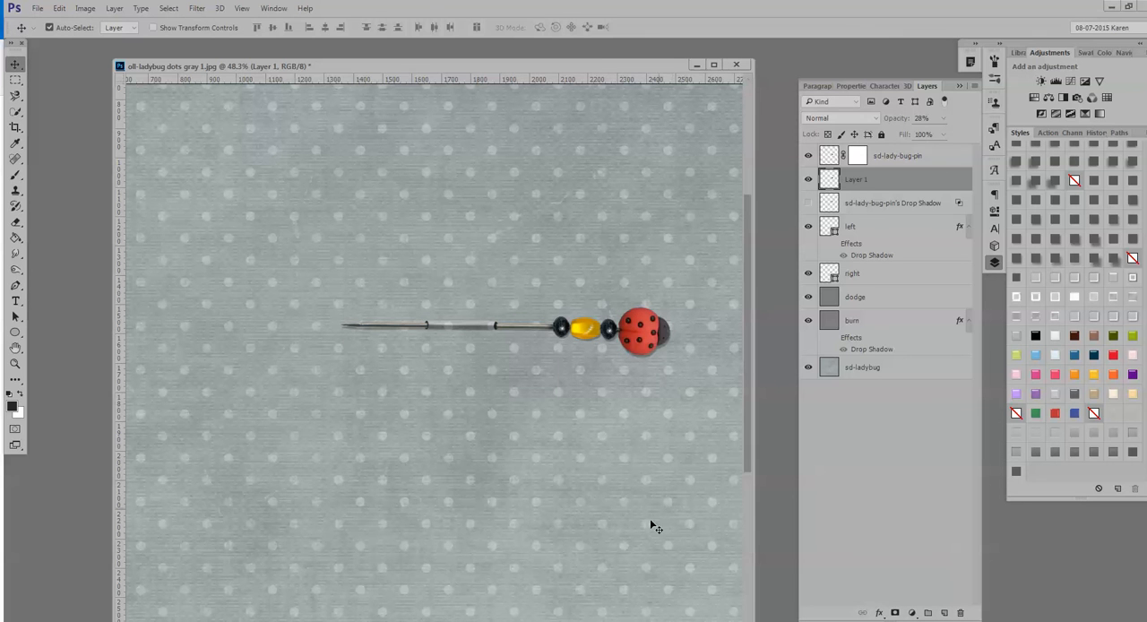